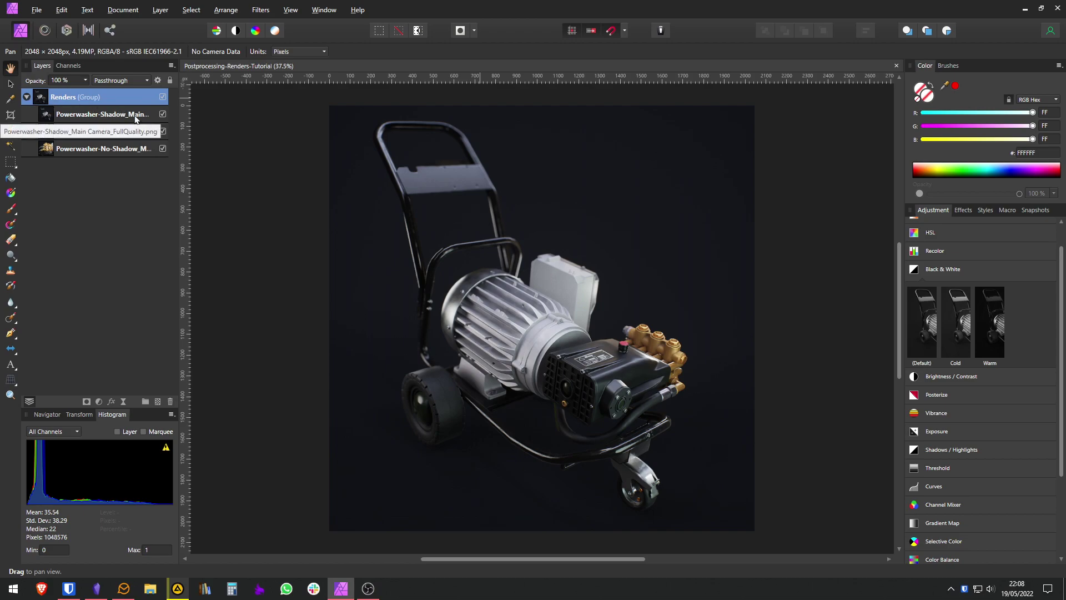
Open the Windows Color filters settings and turn the grayscale filter on, then off.
key(super)
text(color)
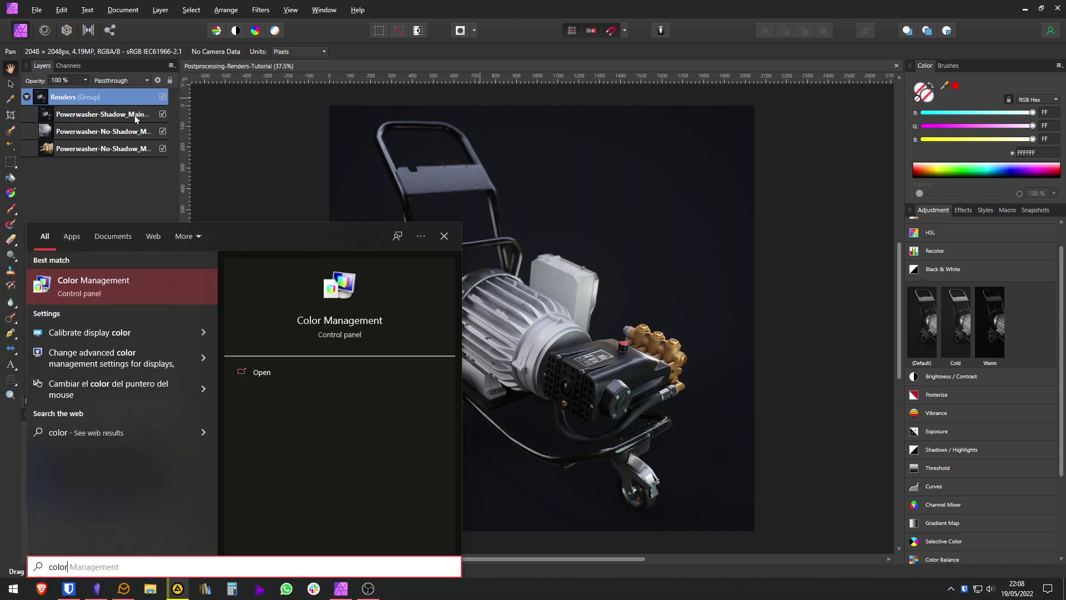
text( filt)
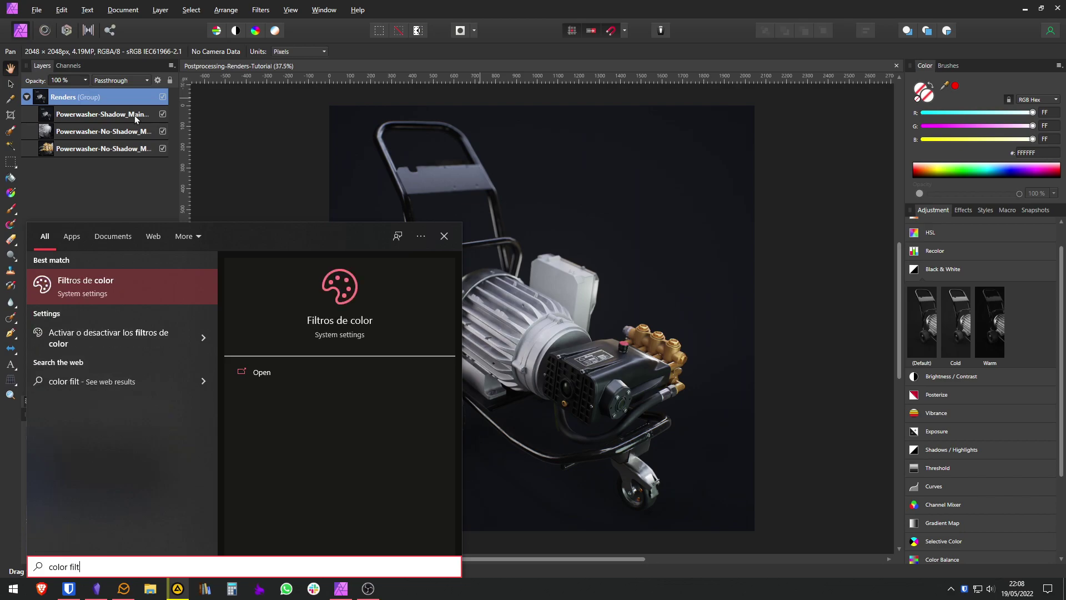
key(Return)
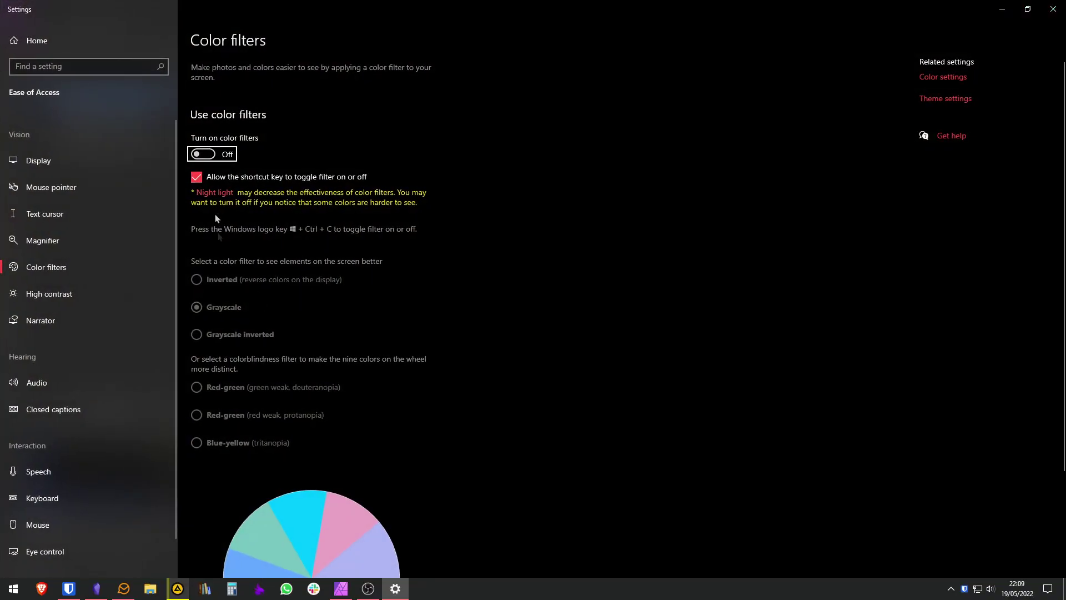
click(205, 158)
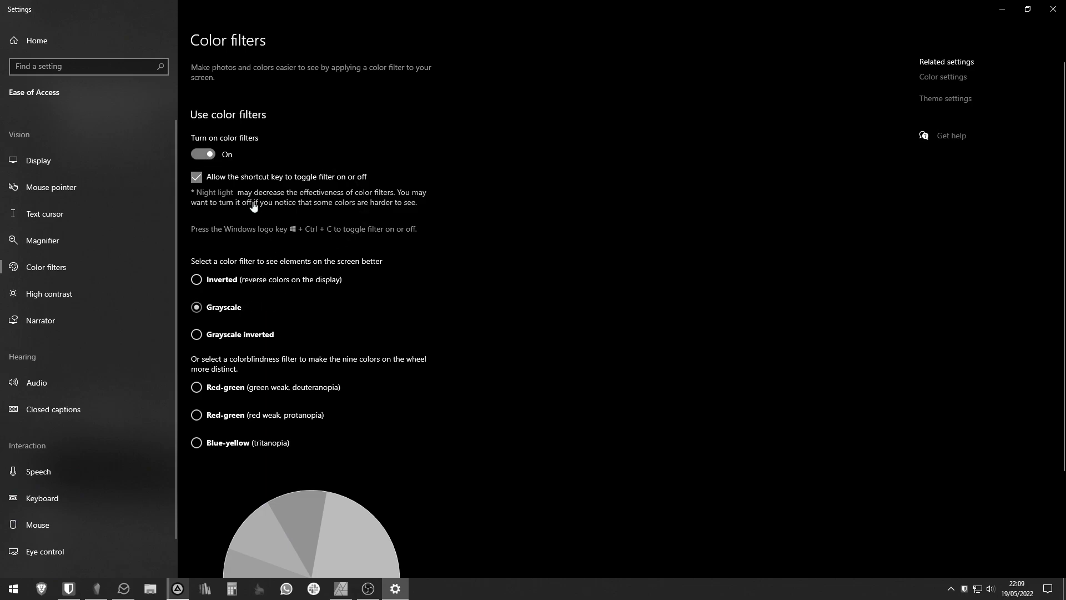
click(207, 158)
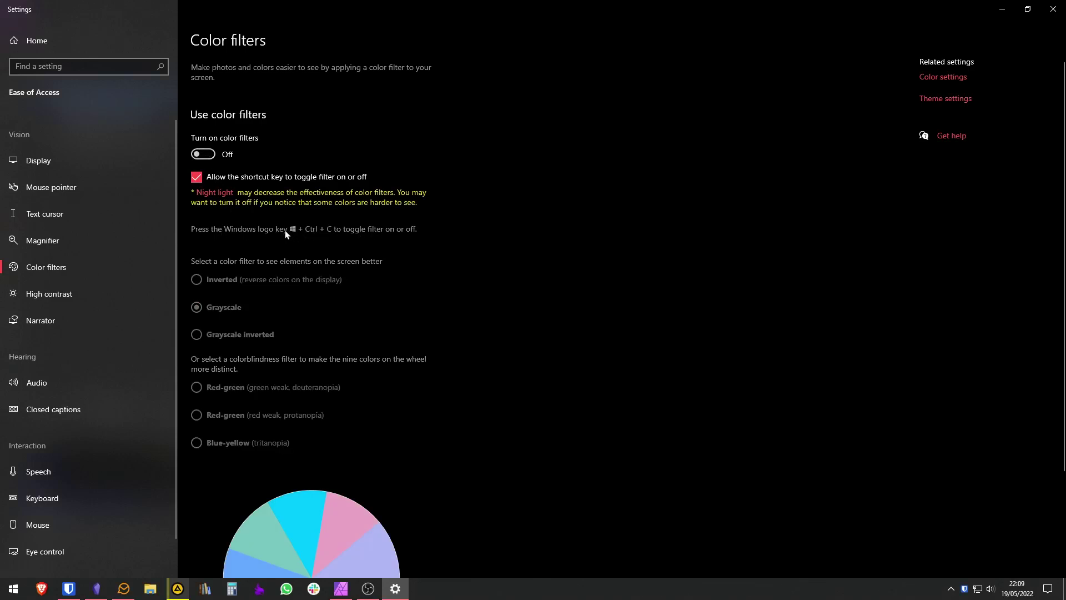
Toggle the grayscale filter with Ctrl+Win+C, close Settings, and open Affinity's adjustment-layer list.
key(ctrl+super+c)
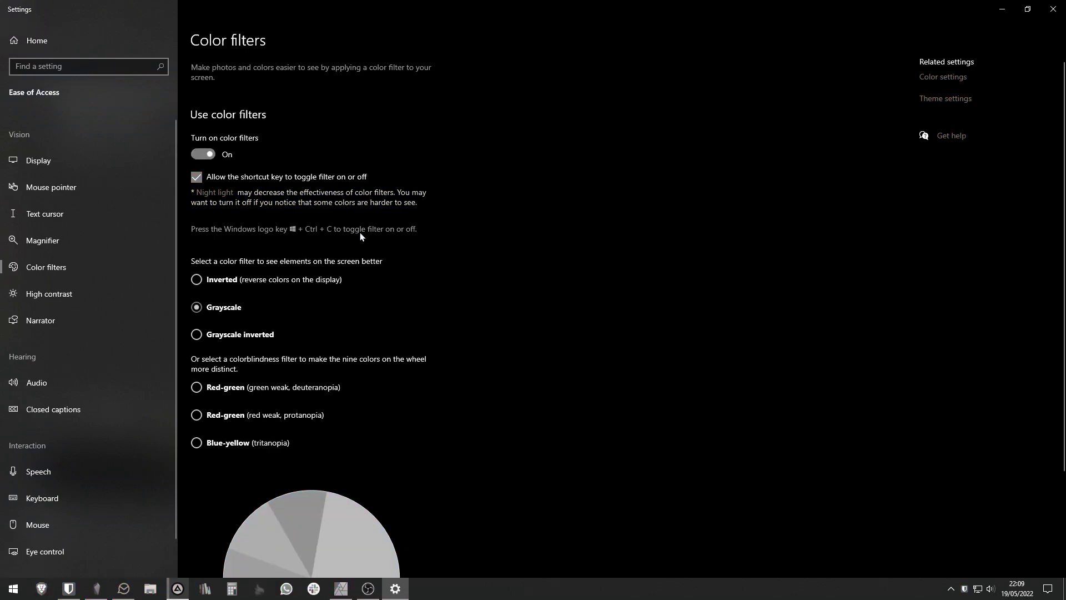
key(ctrl+super+c)
key(ctrl+super+c)
key(ctrl+super+c)
click(1053, 9)
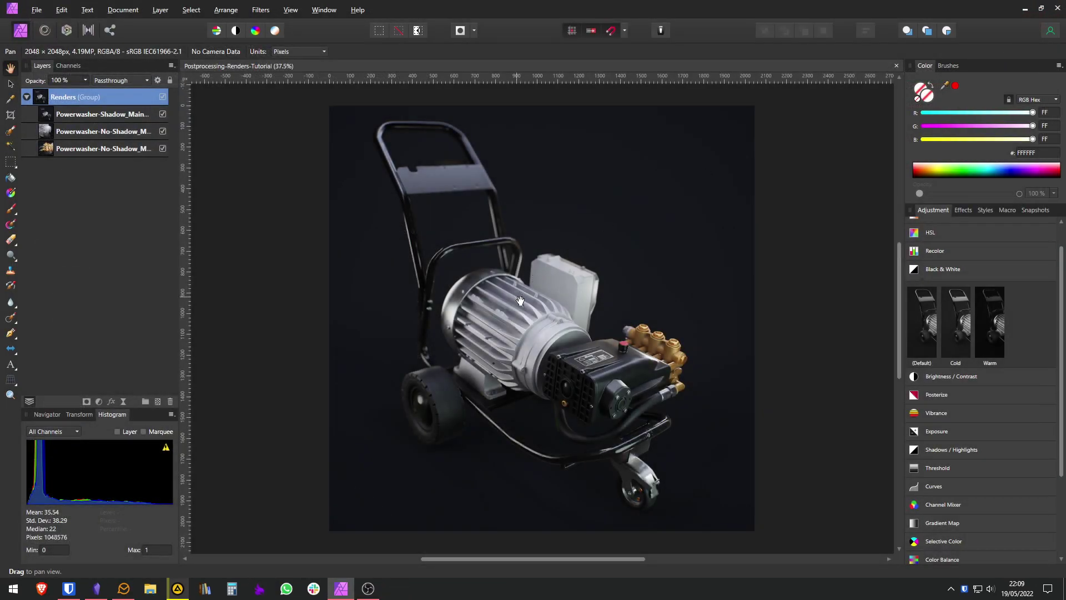
key(ctrl+super+c)
key(ctrl+super+c)
key(ctrl+super+c)
key(ctrl+super+c)
click(100, 400)
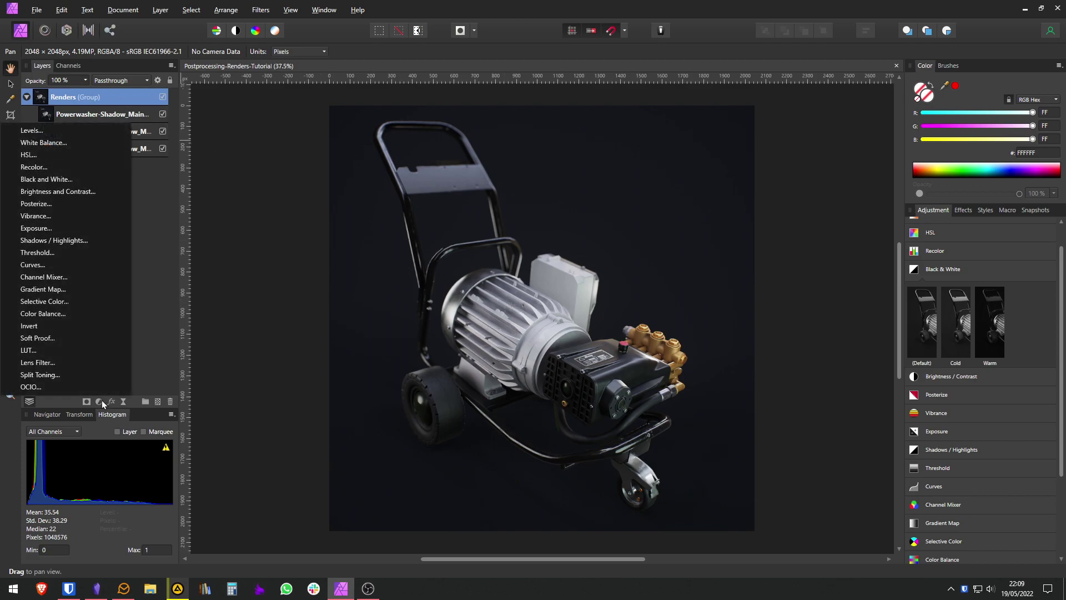
Add a Curves adjustment layer, reposition its dialog, and zoom onto the motor and pump.
click(54, 264)
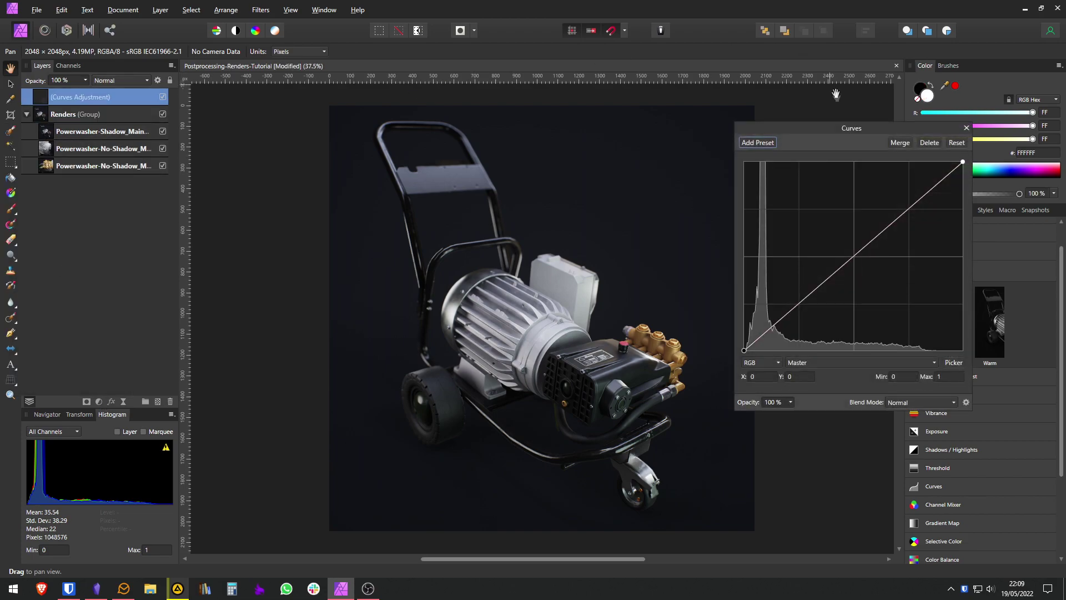
drag(830, 137, 827, 121)
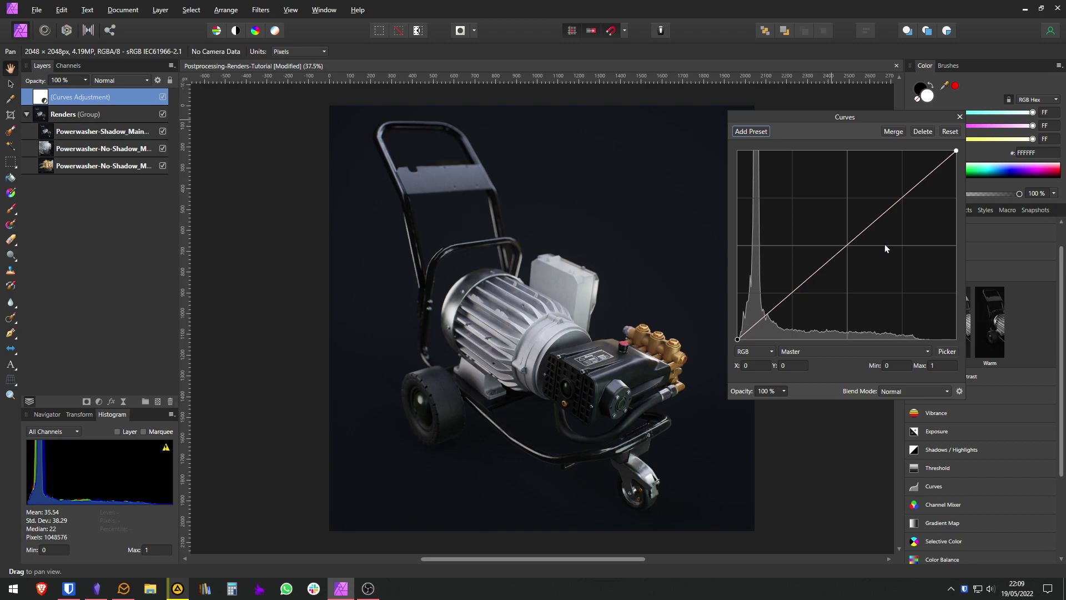
drag(653, 277, 587, 261)
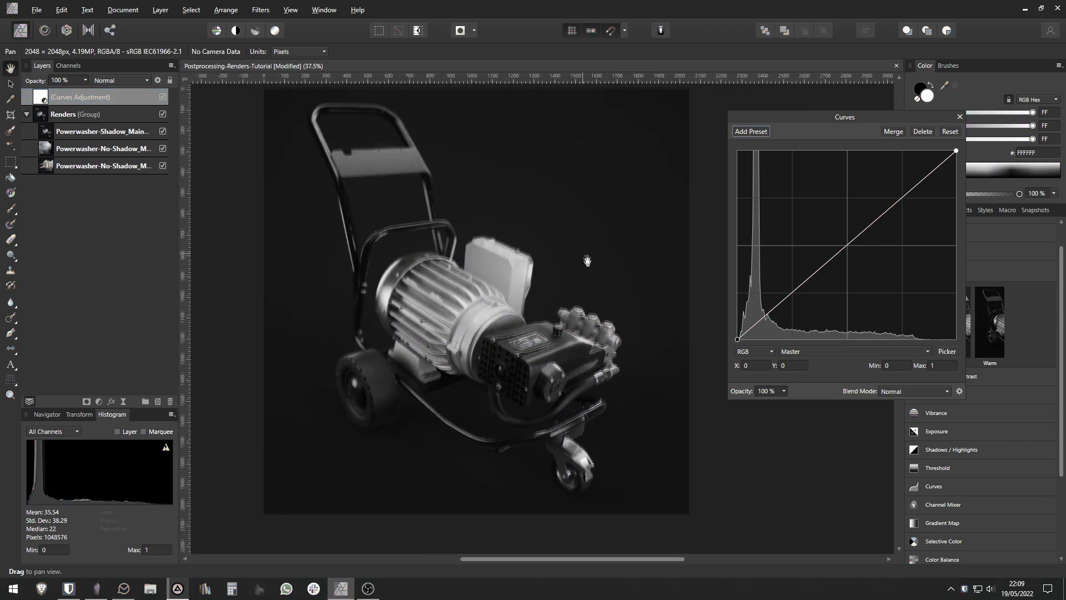
scroll(587, 261, up, 4)
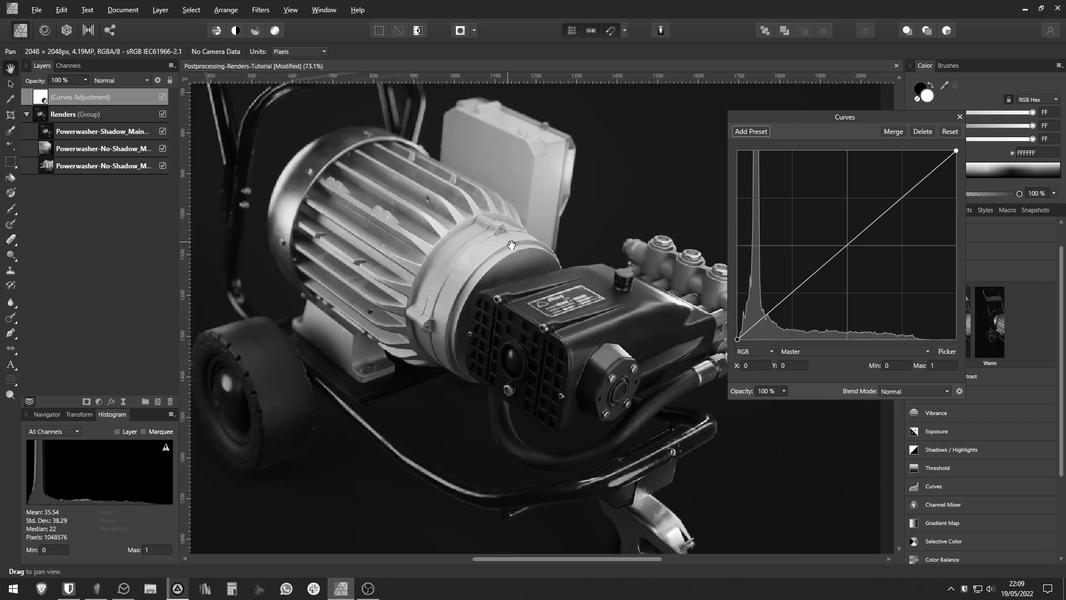
scroll(511, 245, up, 2)
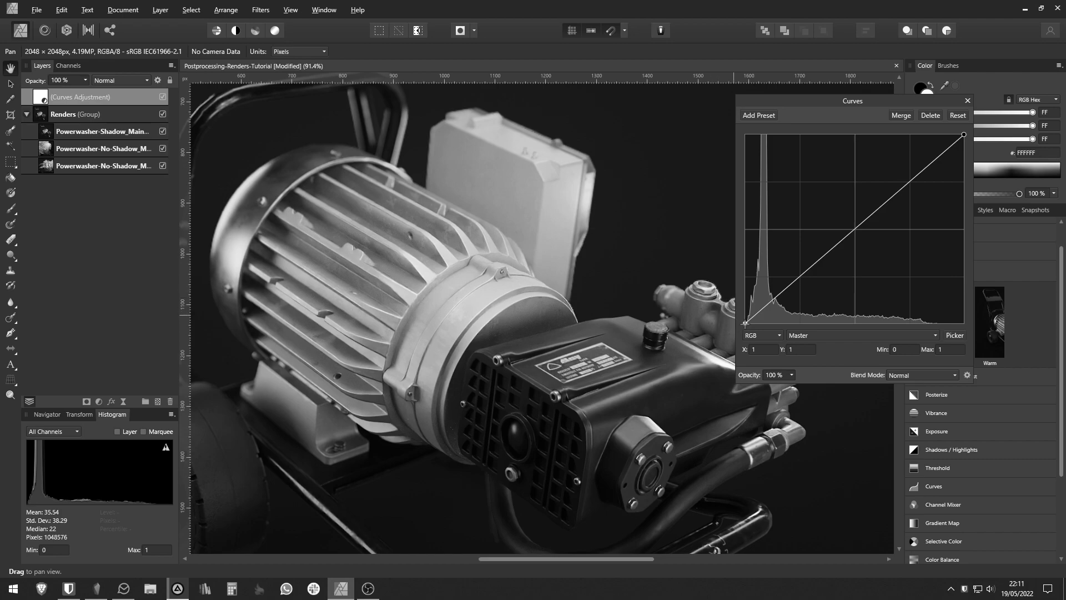
Test dragging the curve's black and white endpoints, ending with the master curve lowered.
drag(745, 324, 737, 271)
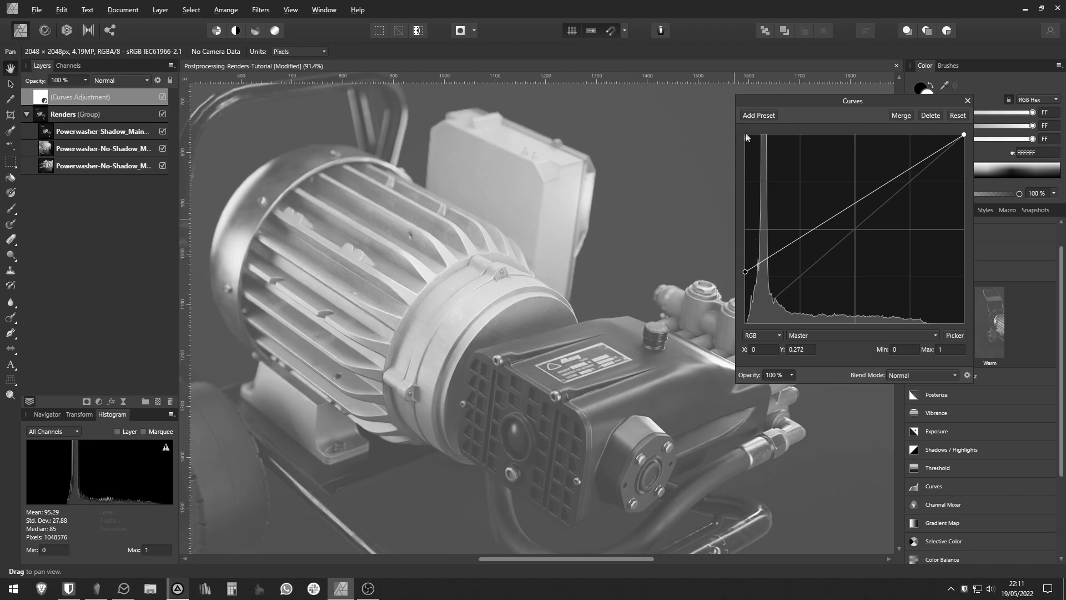
drag(745, 273, 739, 335)
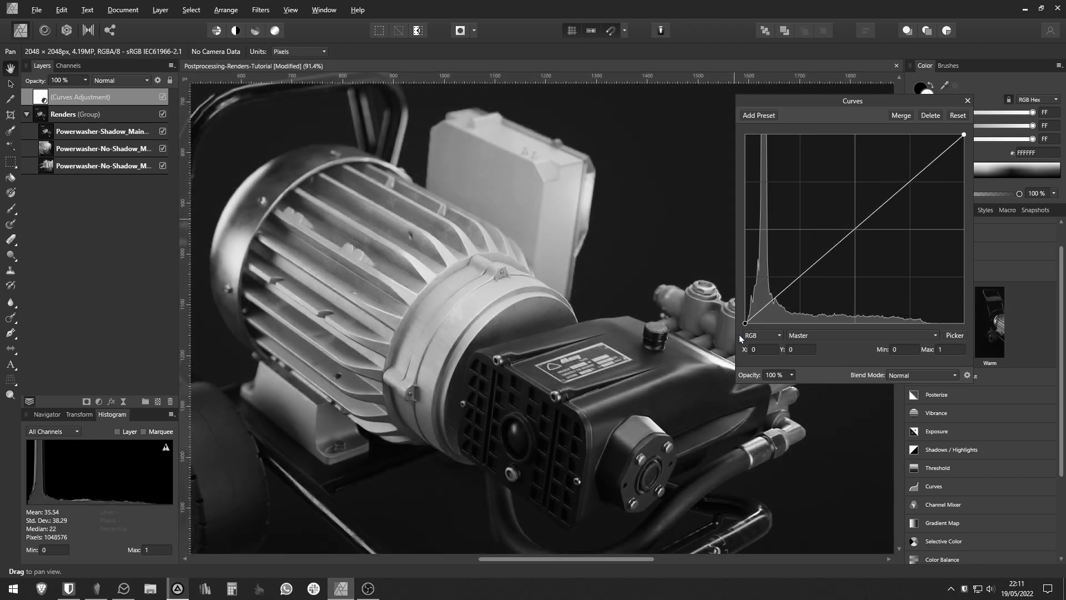
drag(738, 334, 786, 338)
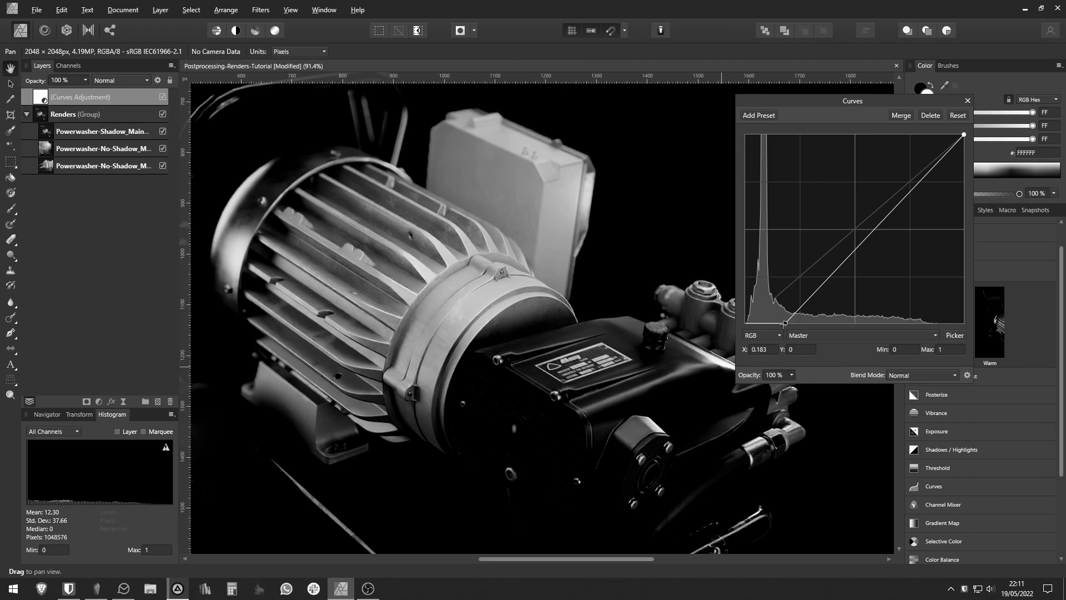
drag(785, 324, 734, 328)
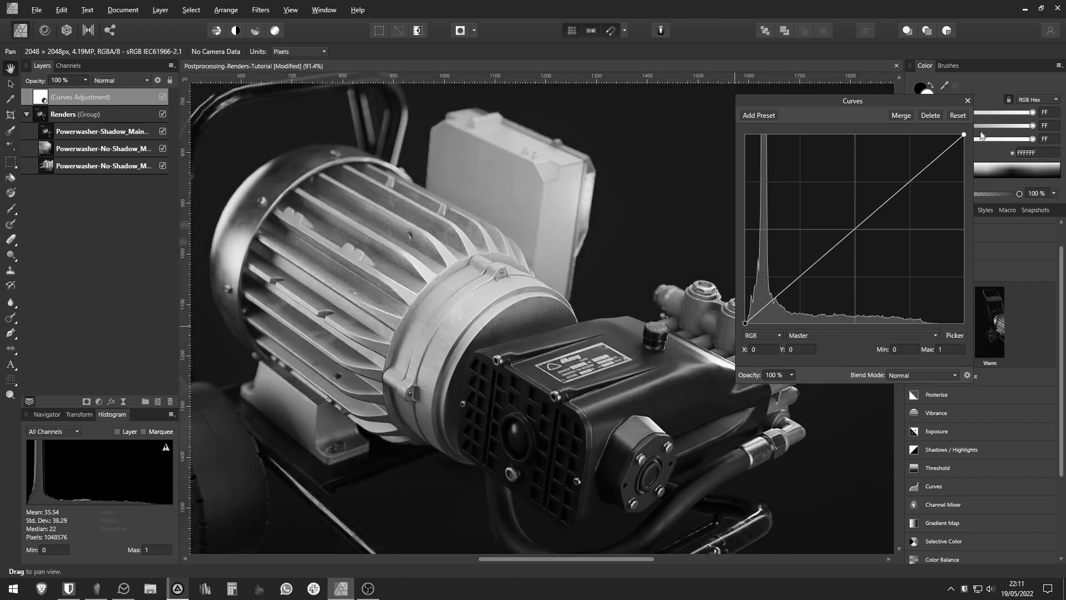
drag(964, 134, 997, 158)
Add a lowered shadow point, a raised highlight point and a midtone anchor to the curve.
click(800, 275)
drag(802, 278, 804, 281)
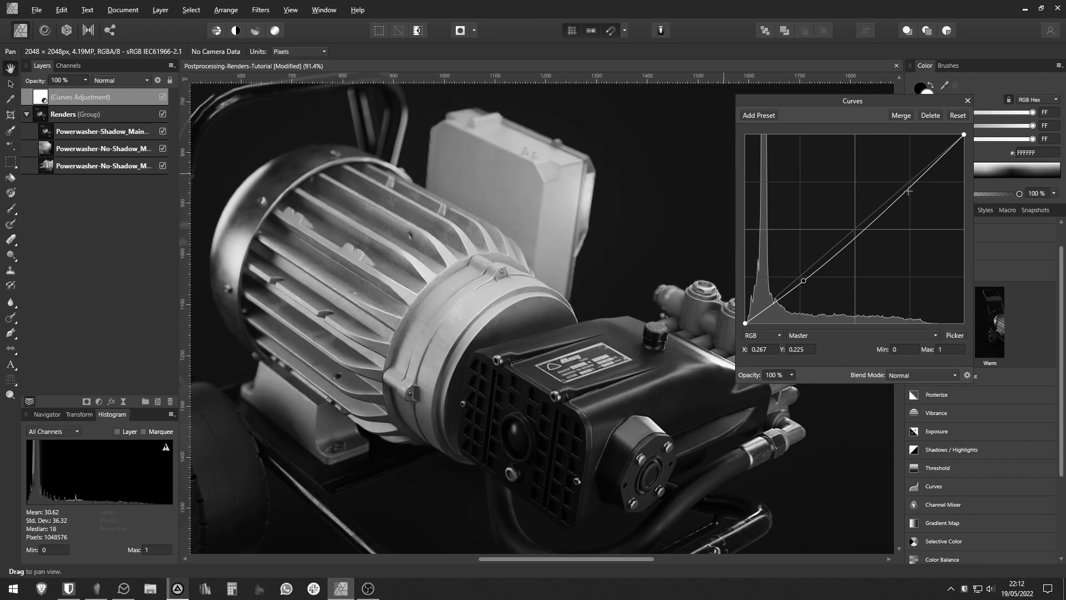
drag(909, 190, 905, 176)
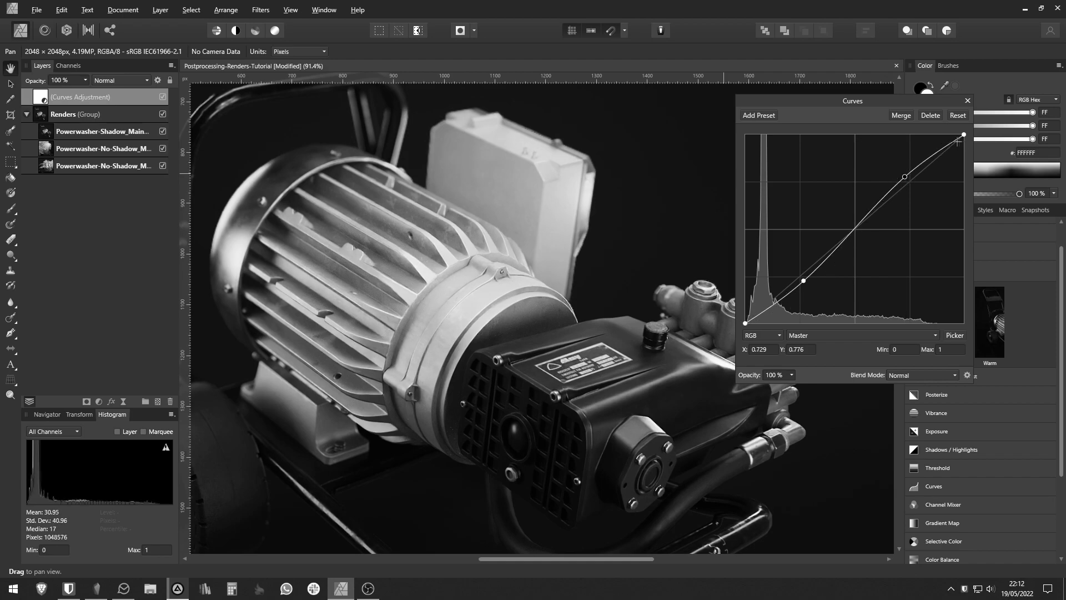
drag(905, 177, 912, 173)
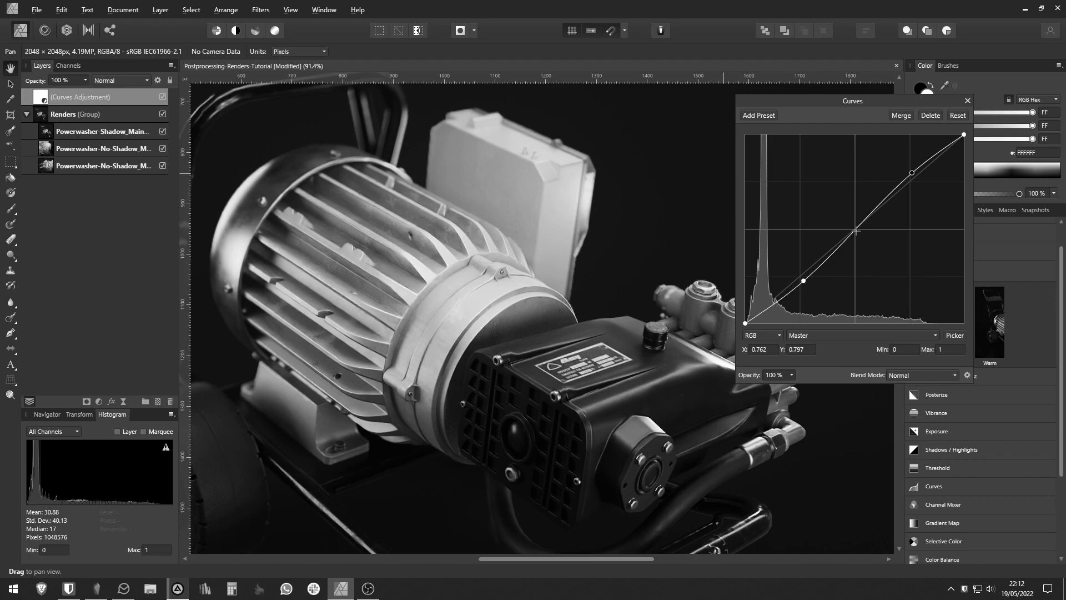
drag(856, 231, 859, 236)
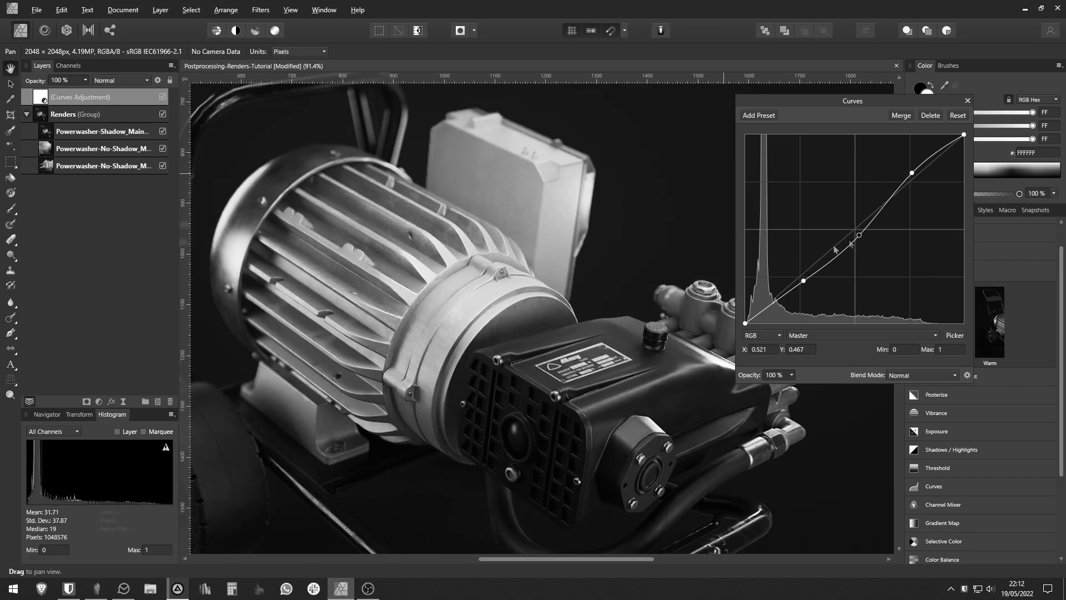
Add a slightly lifted deep-shadow point and an eased top highlight point, then close Curves.
scroll(555, 328, down, 3)
scroll(556, 328, up, 5)
scroll(555, 328, up, 1)
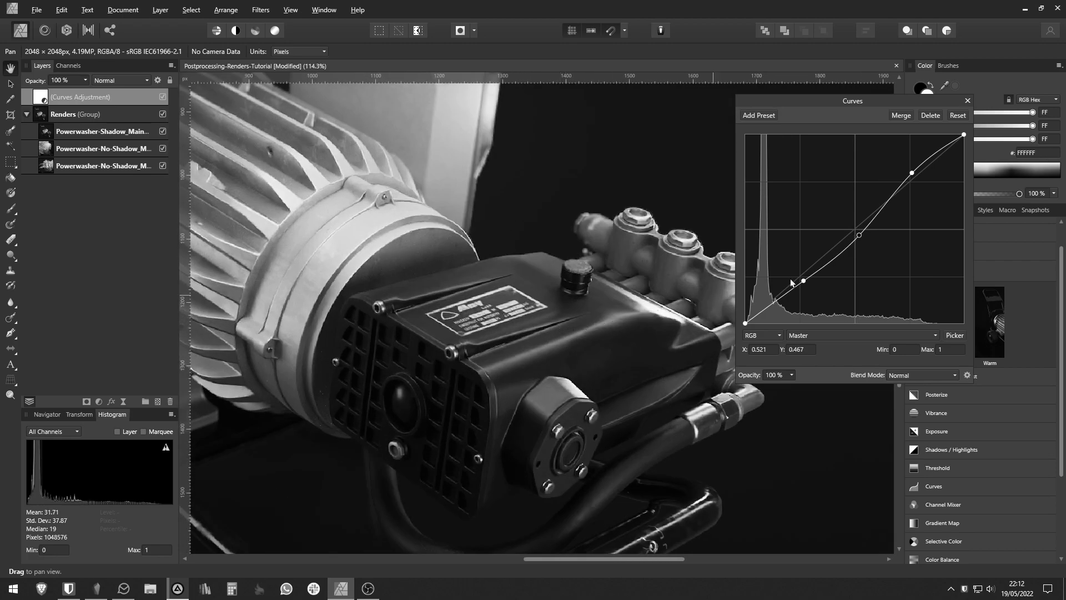
drag(771, 306, 771, 300)
scroll(505, 289, down, 4)
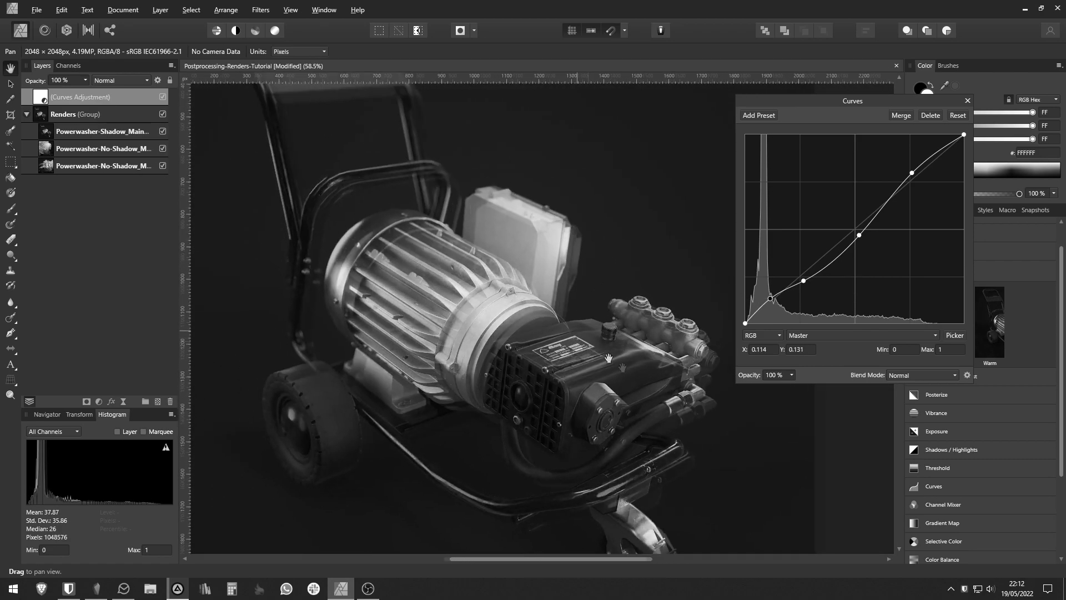
scroll(504, 289, up, 4)
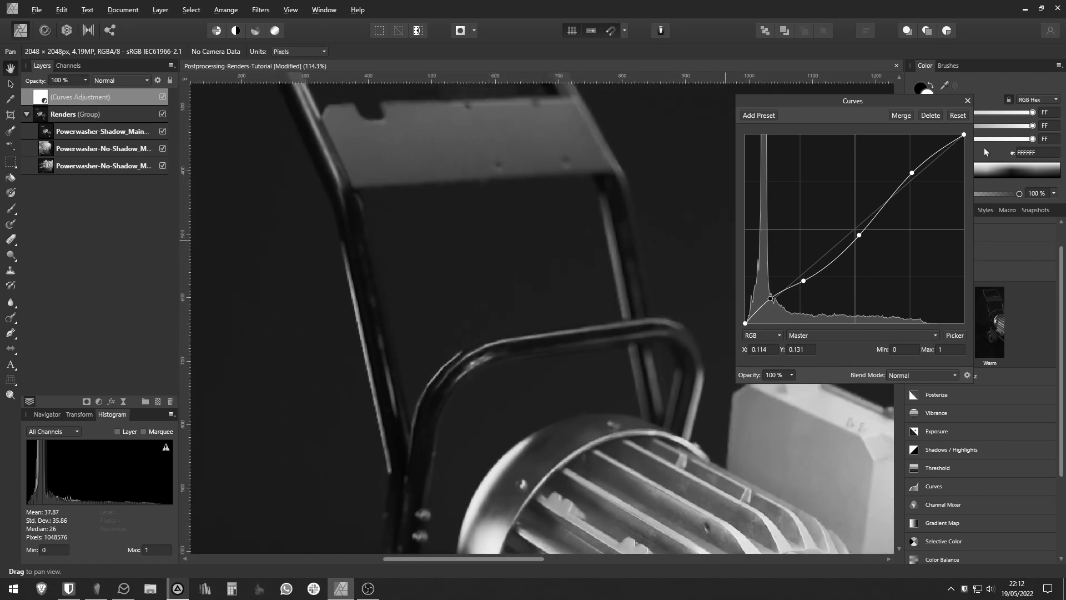
drag(938, 157, 932, 134)
scroll(578, 378, up, 5)
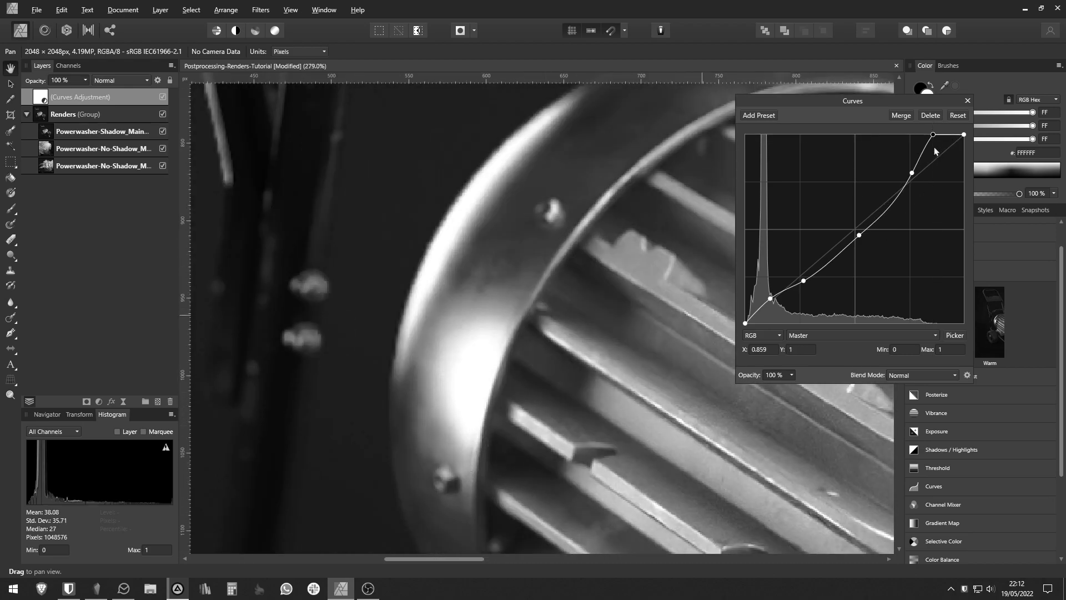
mouse_move(933, 137)
mouse_down()
mouse_move(937, 159)
mouse_move(937, 139)
mouse_move(938, 148)
mouse_up()
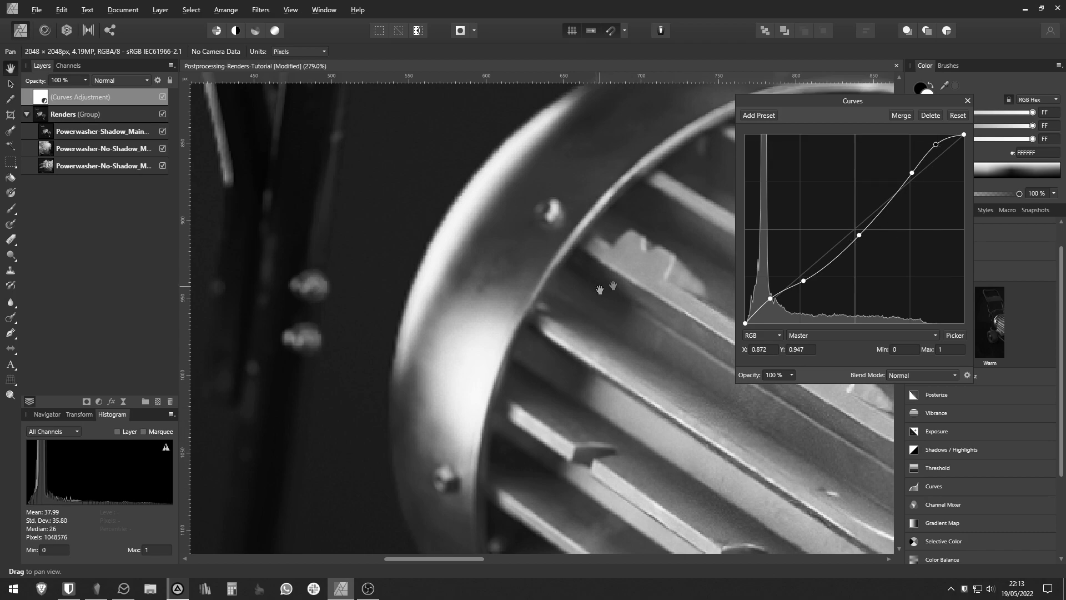
click(968, 101)
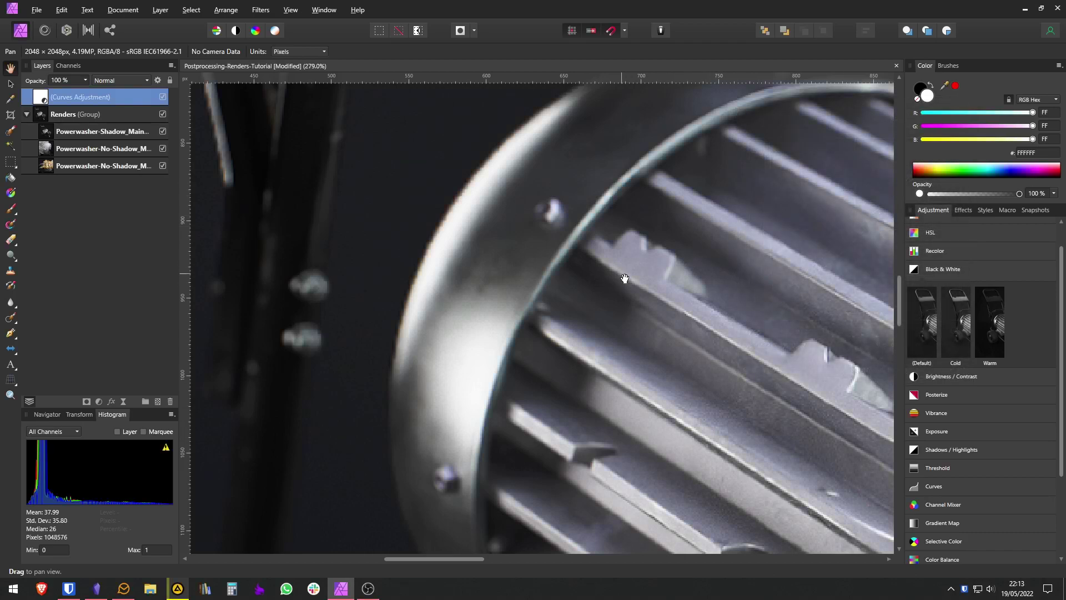
Zoom out, toggle the Curves layer repeatedly to compare, leave it on, and pan to the pump.
scroll(626, 275, down, 5)
scroll(530, 310, down, 5)
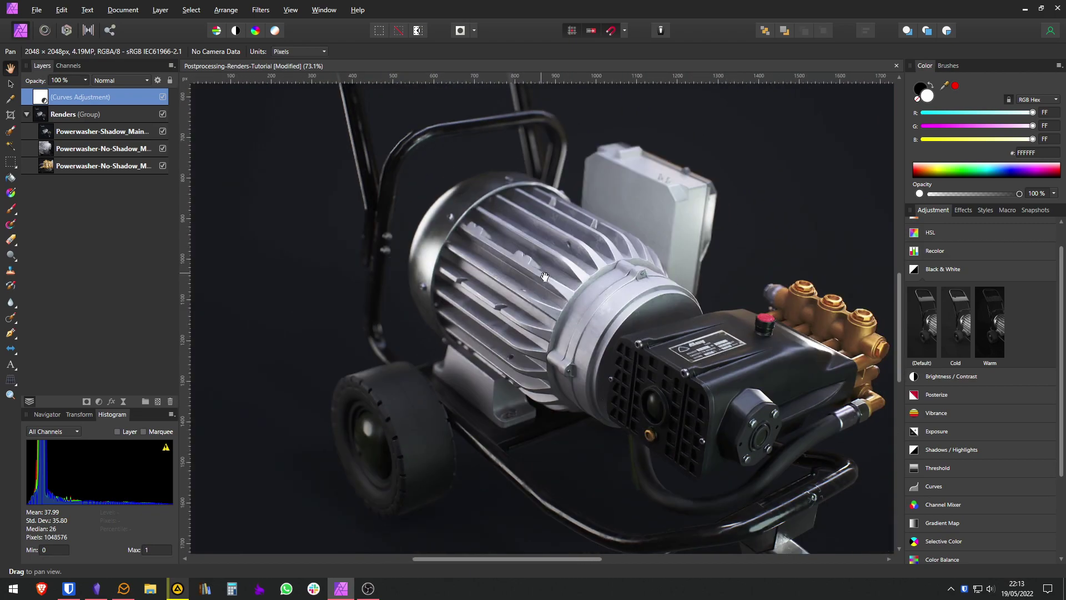
click(163, 98)
click(163, 98)
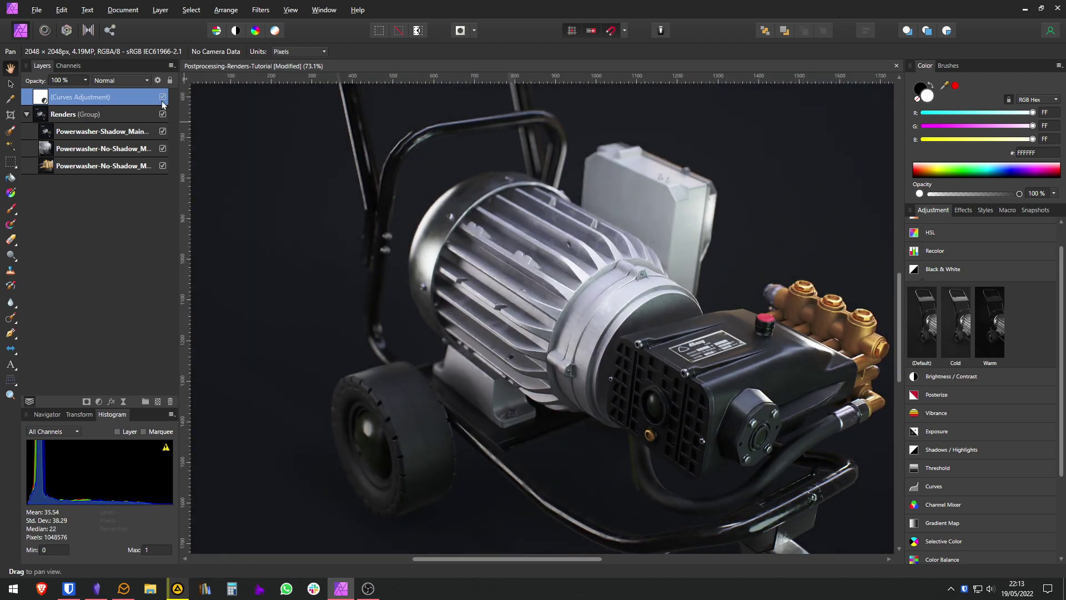
click(162, 99)
click(163, 98)
click(162, 98)
click(163, 98)
click(163, 98)
click(162, 98)
click(163, 99)
click(163, 99)
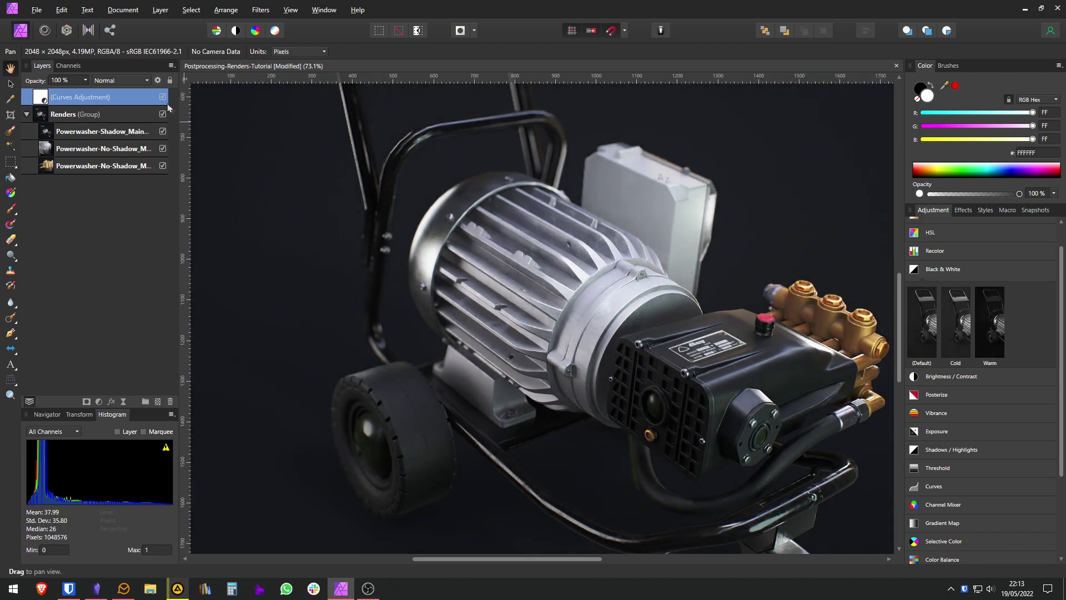
drag(680, 357, 563, 281)
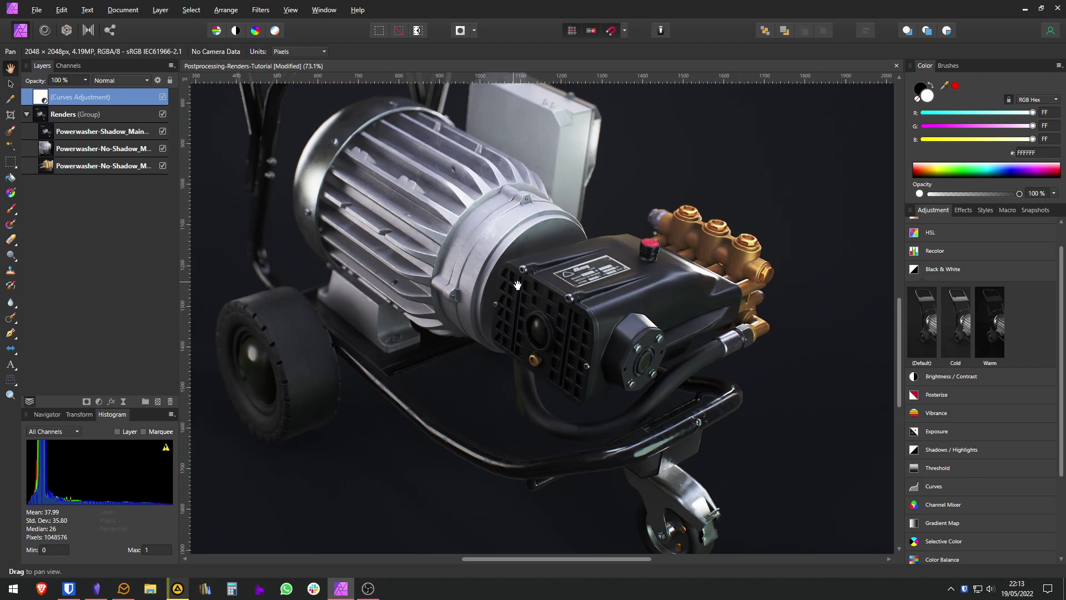
click(124, 402)
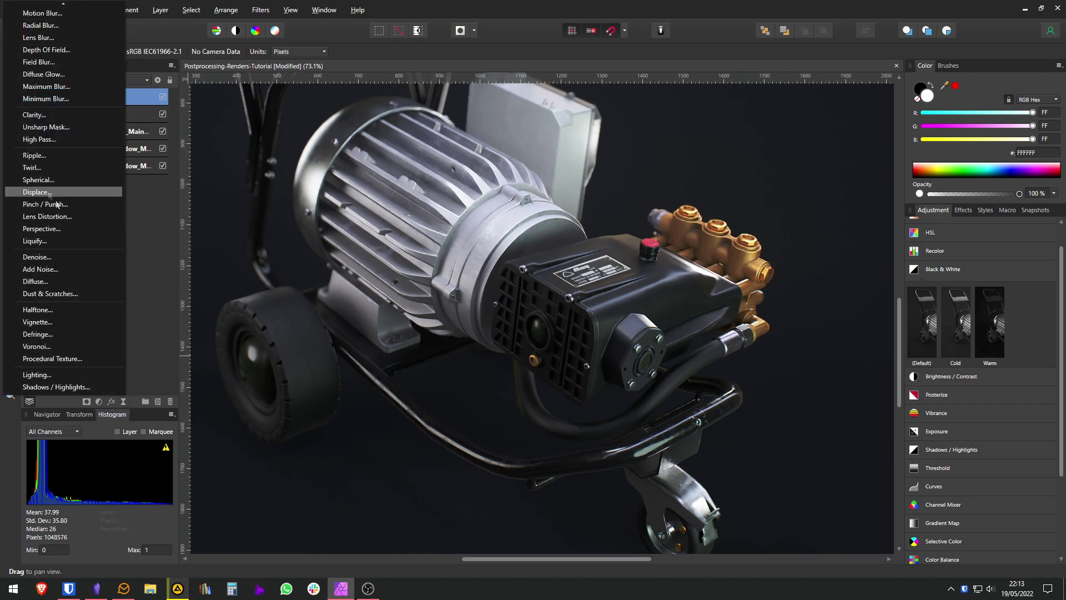
Add an Add Noise live filter and raise its intensity to about half.
click(124, 403)
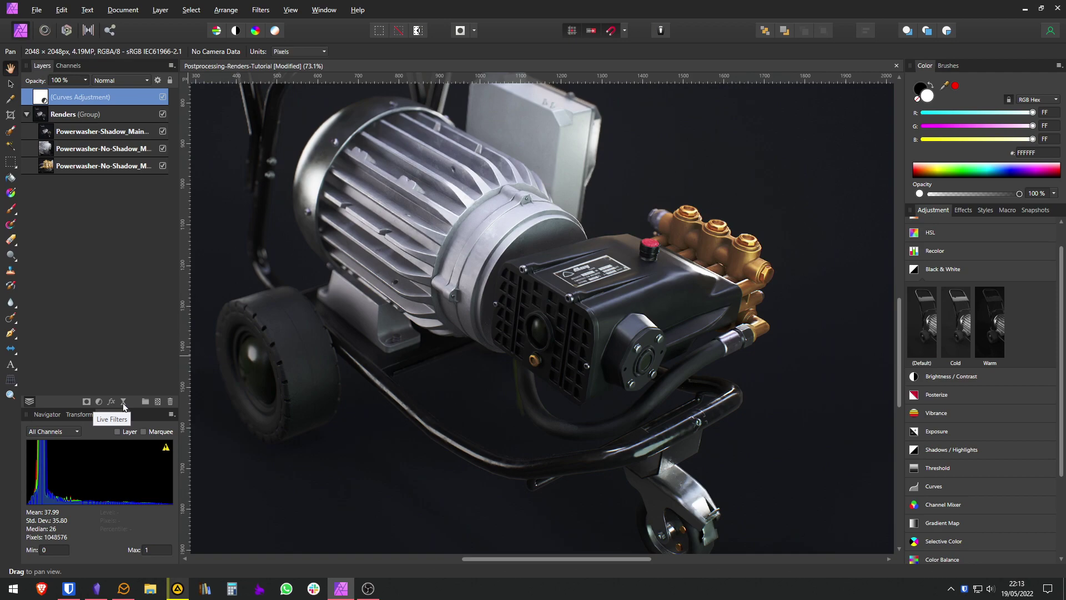
click(123, 402)
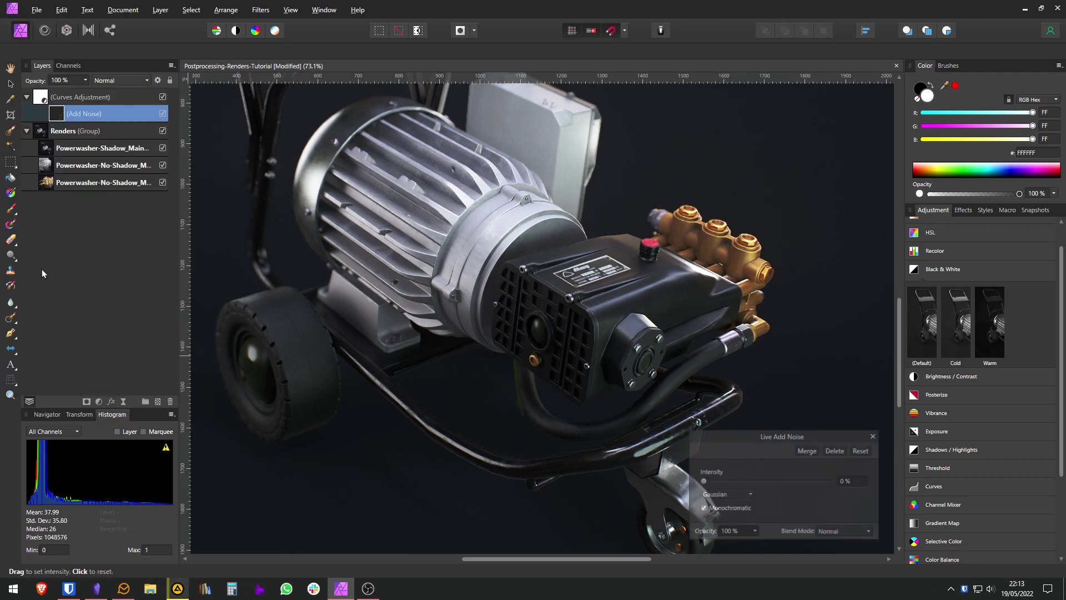
drag(722, 438, 752, 325)
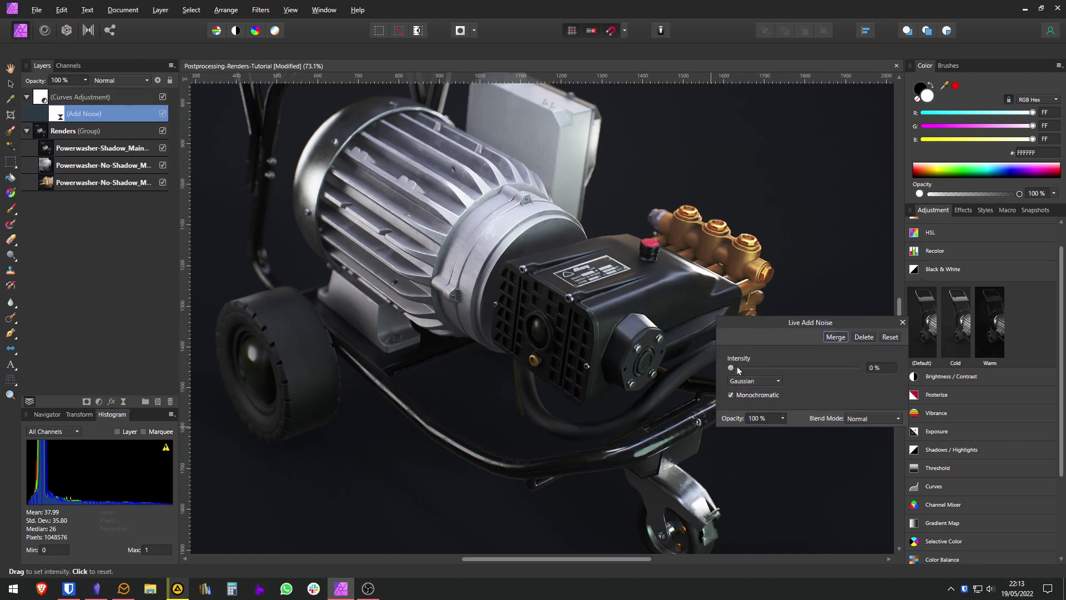
drag(730, 368, 745, 369)
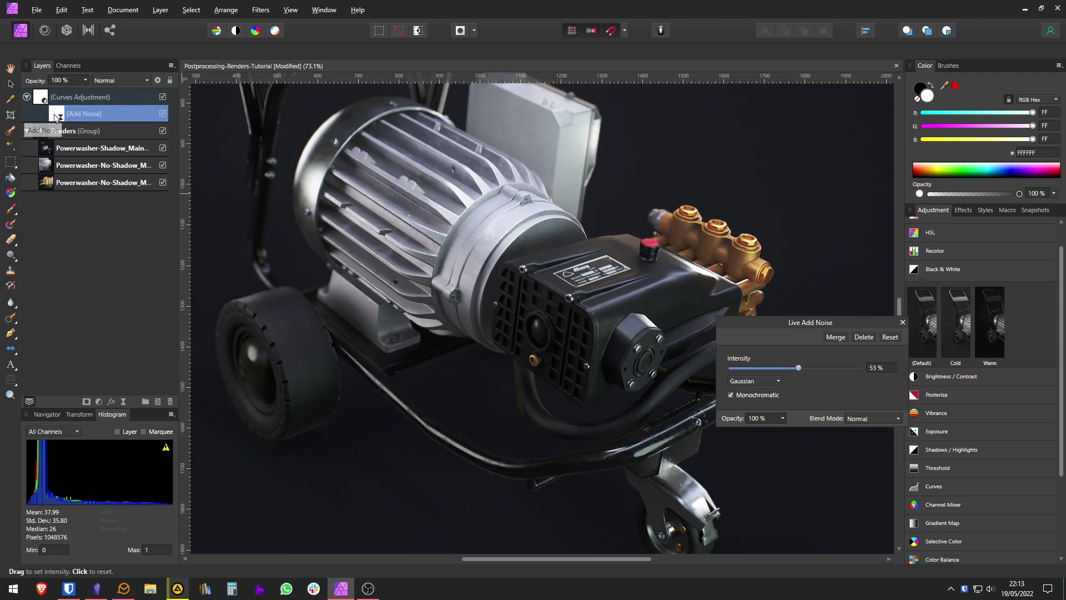
Move the Add Noise layer above Curves Adjustment to the top of the stack.
drag(56, 117, 44, 96)
drag(608, 193, 468, 207)
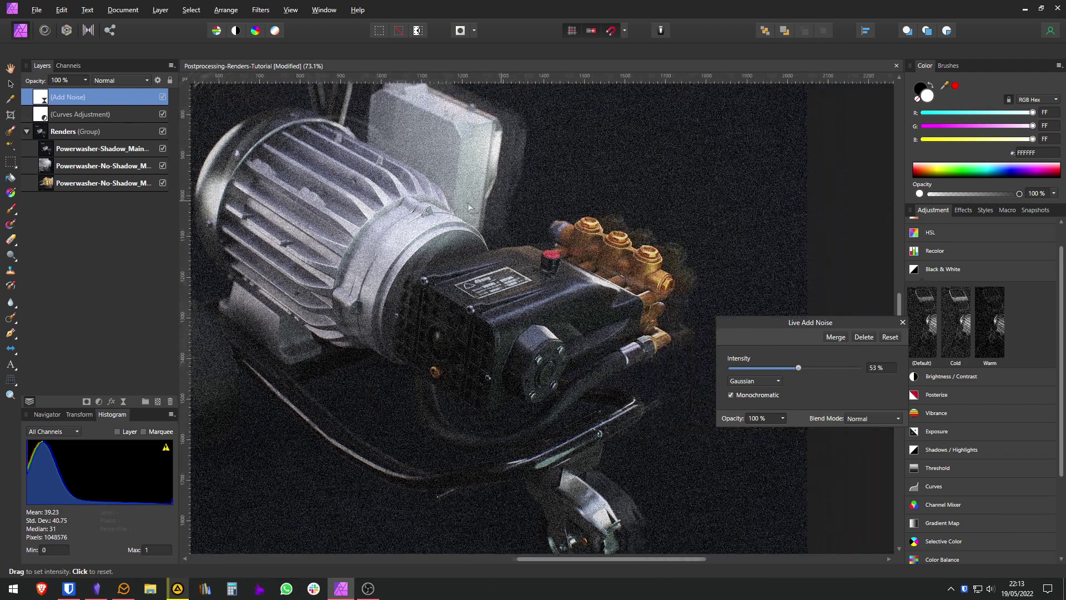
scroll(522, 258, up, 6)
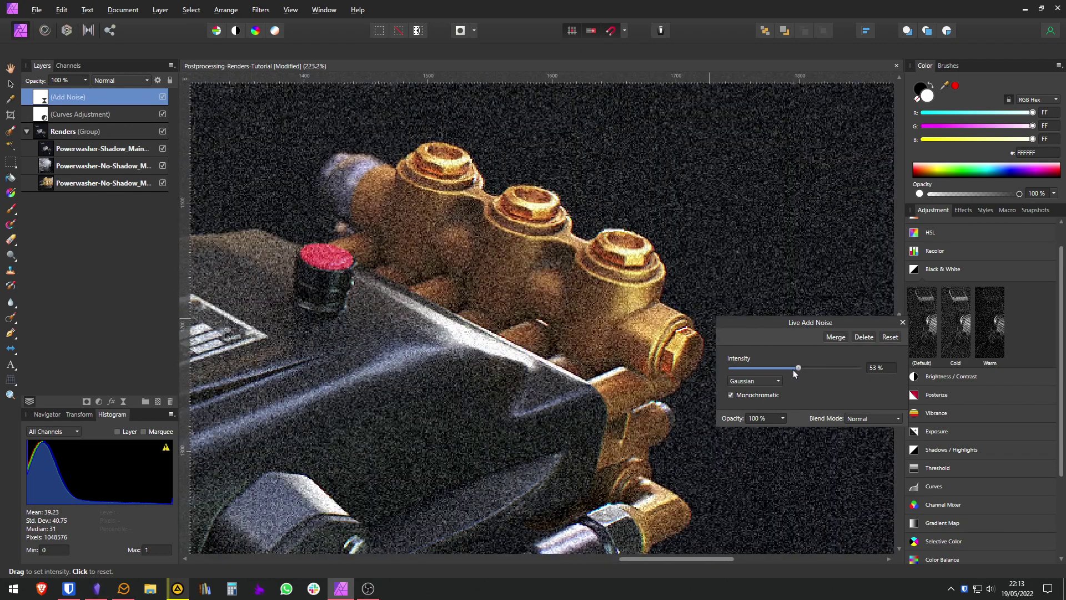
Uncheck Monochromatic for coloured noise and set the noise intensity to exactly 20%.
mouse_move(757, 371)
mouse_down()
mouse_move(788, 372)
mouse_move(768, 367)
mouse_up()
scroll(615, 292, up, 6)
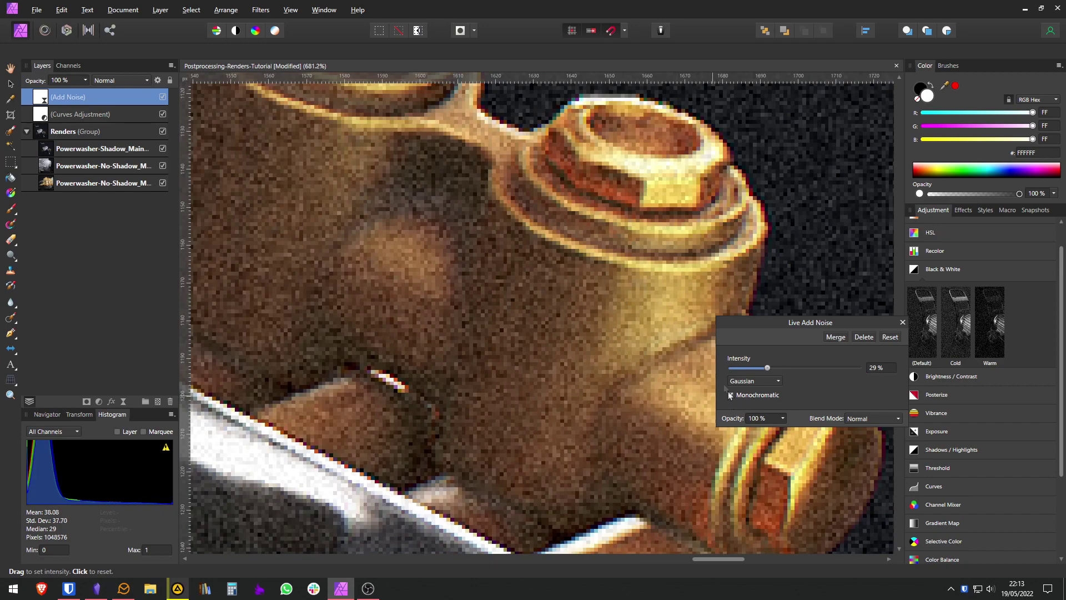
click(768, 395)
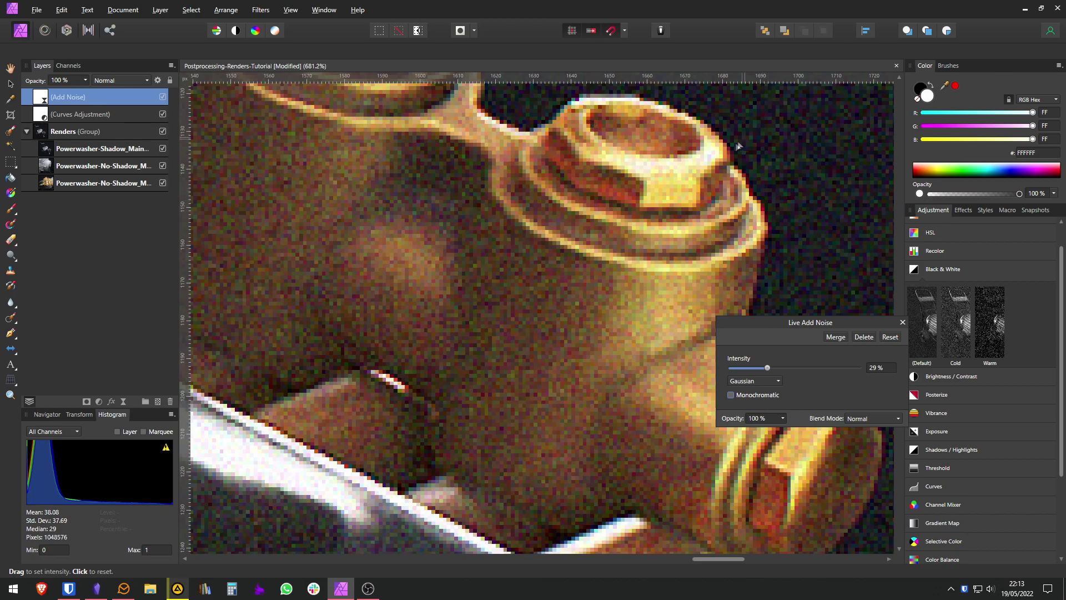
scroll(823, 204, down, 6)
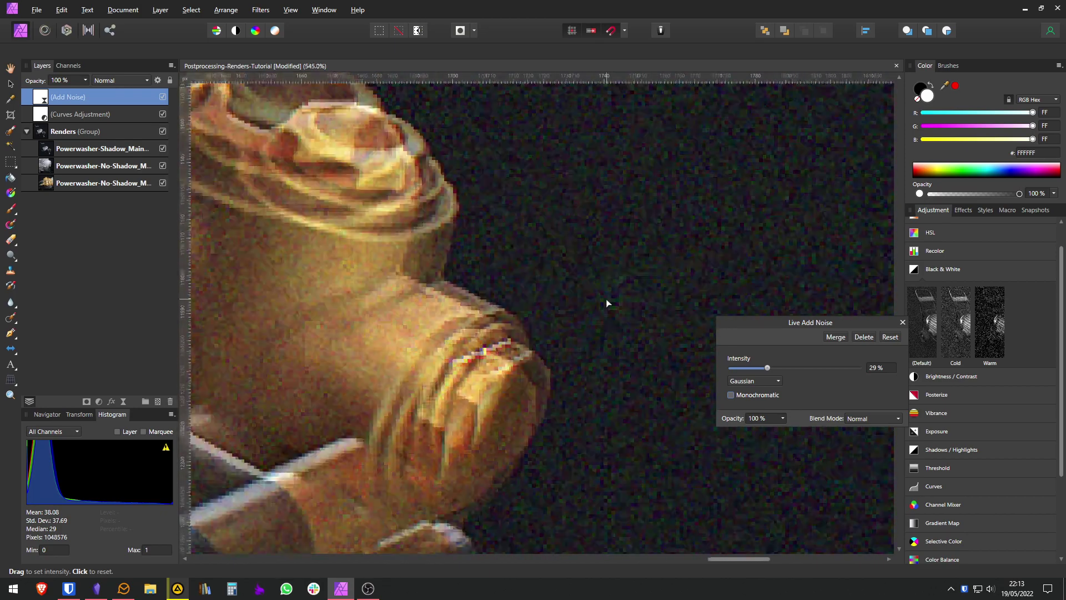
scroll(515, 392, down, 2)
scroll(696, 342, up, 2)
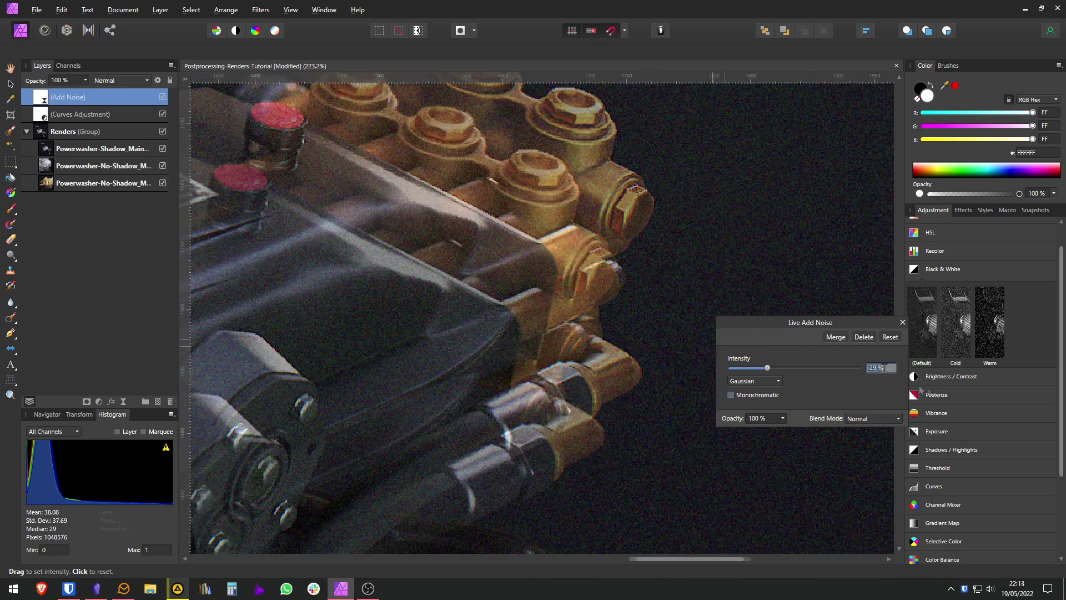
click(883, 368)
text(20)
key(Return)
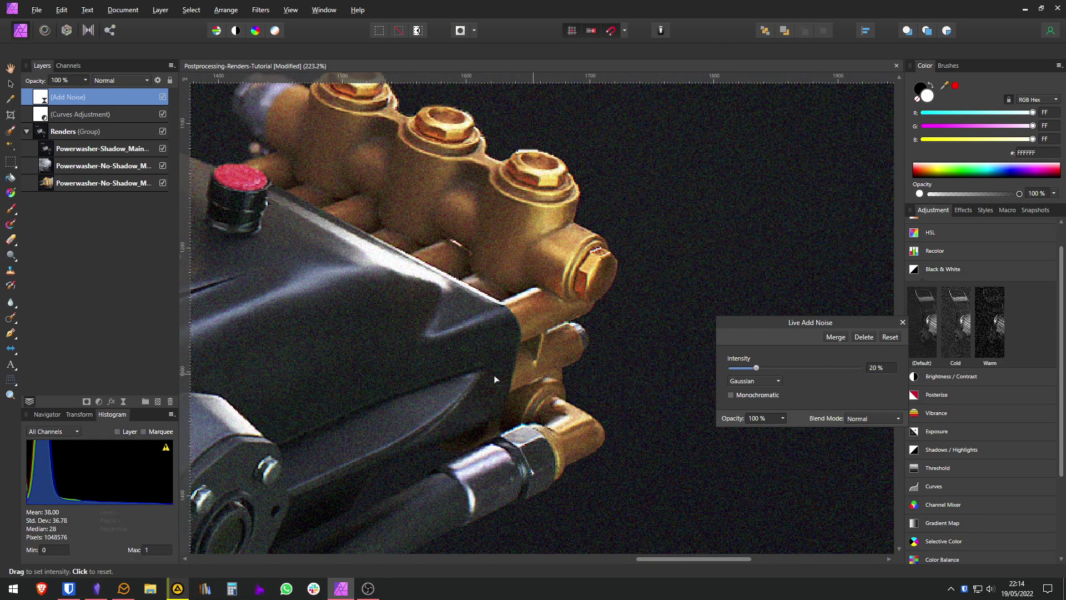
scroll(494, 374, down, 4)
scroll(466, 282, up, 2)
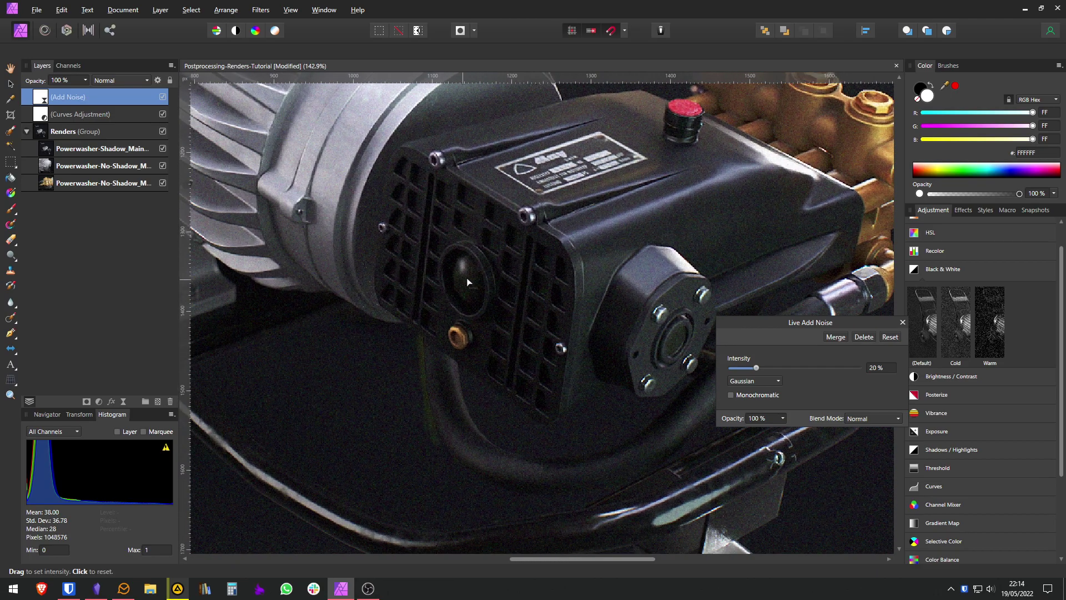
scroll(292, 309, up, 3)
drag(498, 303, 404, 357)
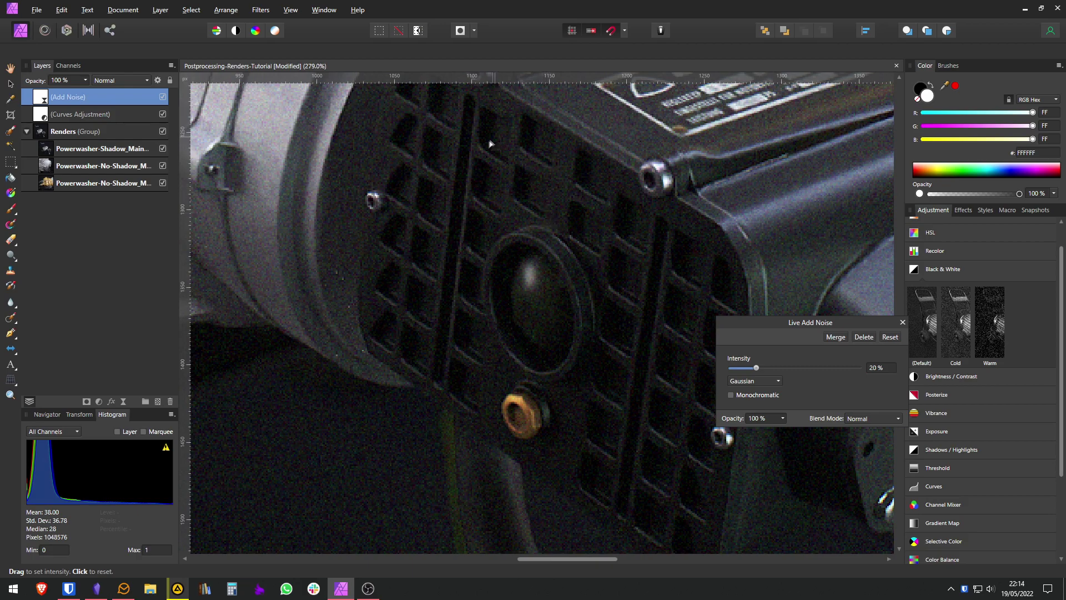
Close the noise settings and open Blend Options for the Add Noise layer.
click(902, 323)
scroll(707, 306, down, 5)
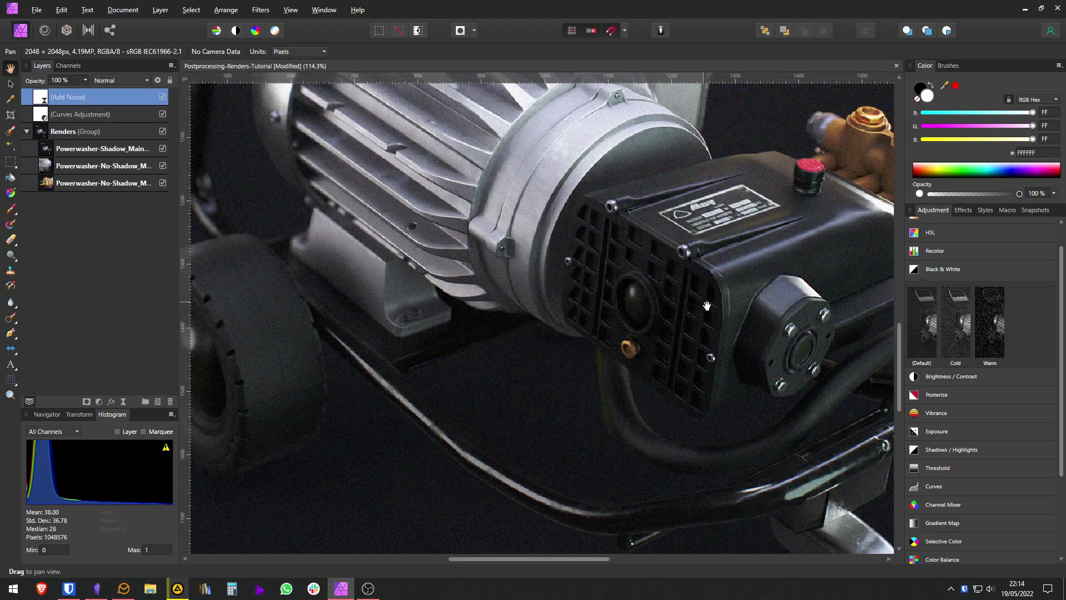
drag(707, 306, 615, 318)
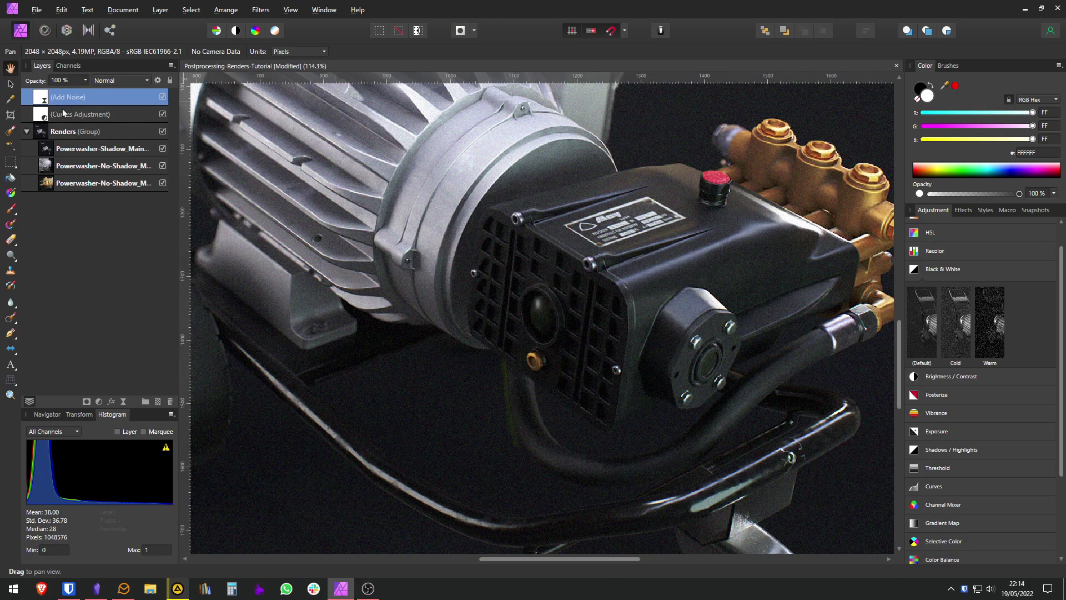
click(158, 81)
drag(562, 154, 306, 105)
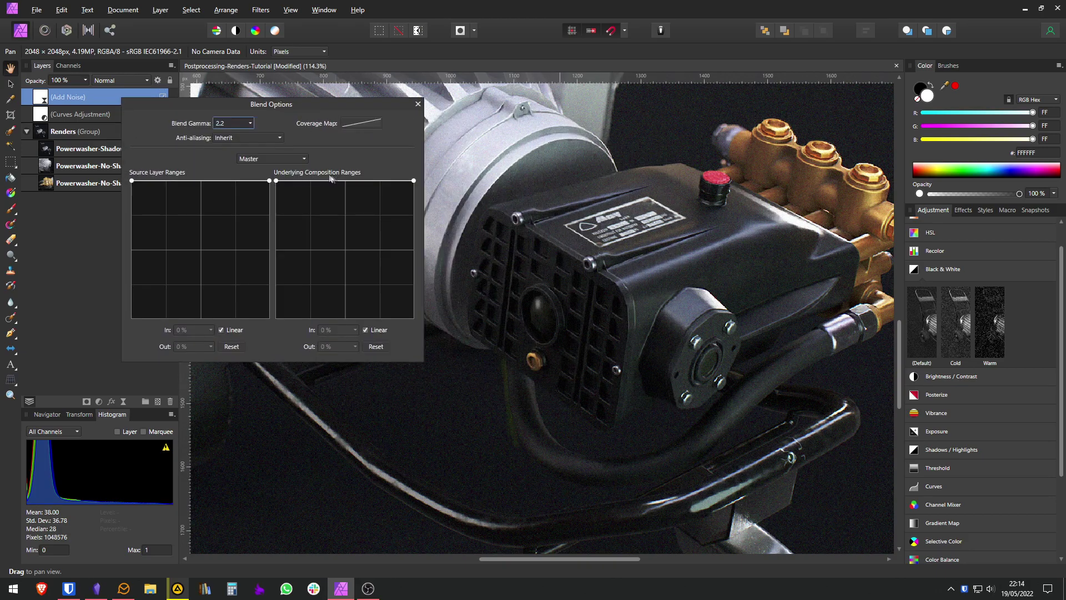
scroll(534, 288, up, 5)
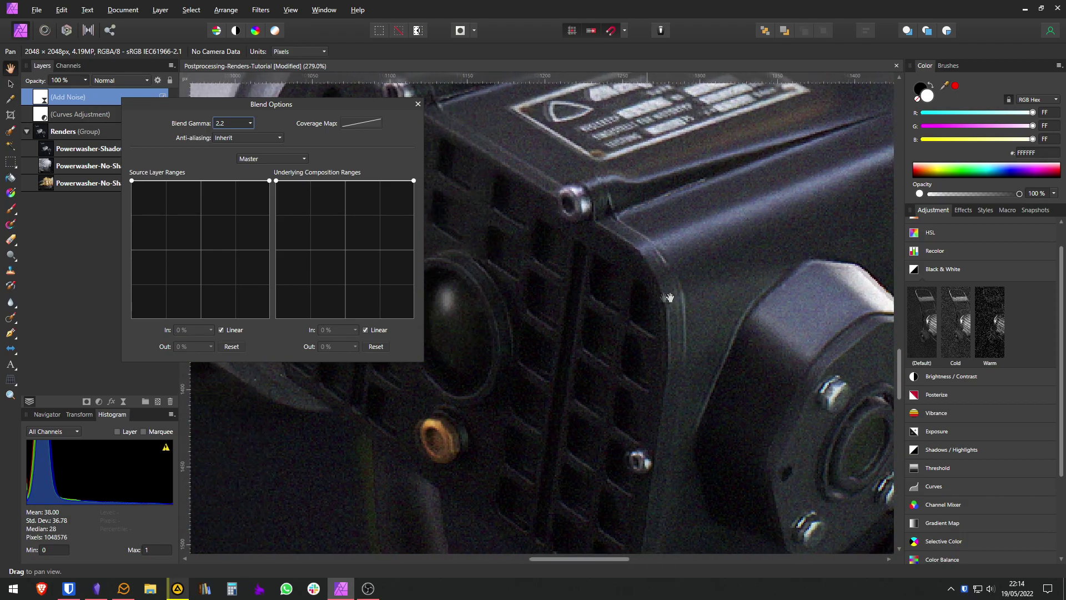
scroll(534, 288, up, 1)
Lower the bright and dark ends of the Underlying Composition Ranges curve, then restore the dark end.
drag(413, 181, 414, 327)
drag(276, 181, 263, 200)
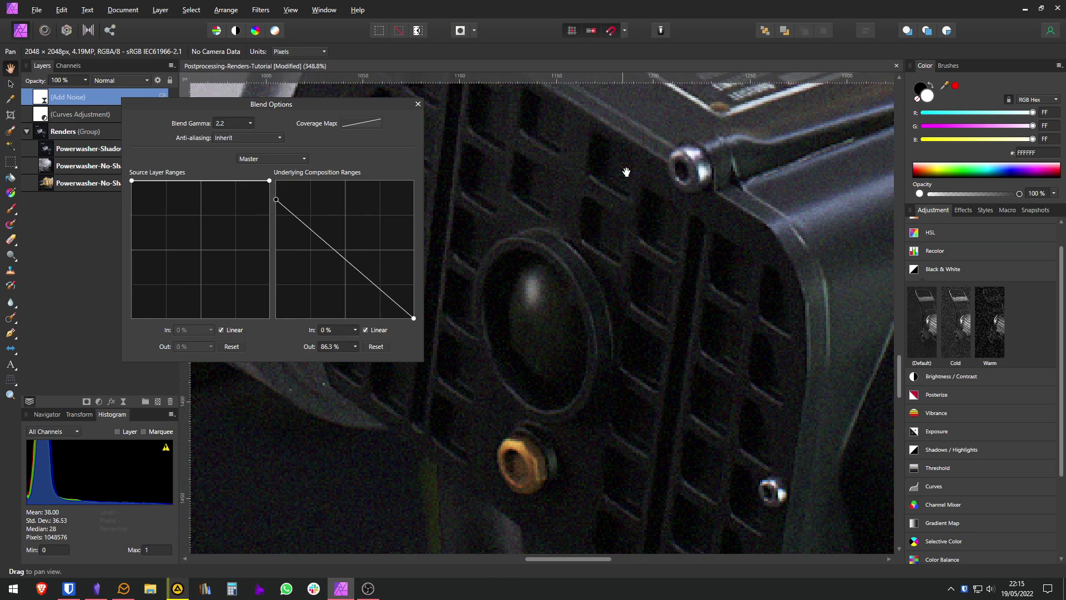
scroll(648, 337, down, 3)
scroll(648, 337, up, 6)
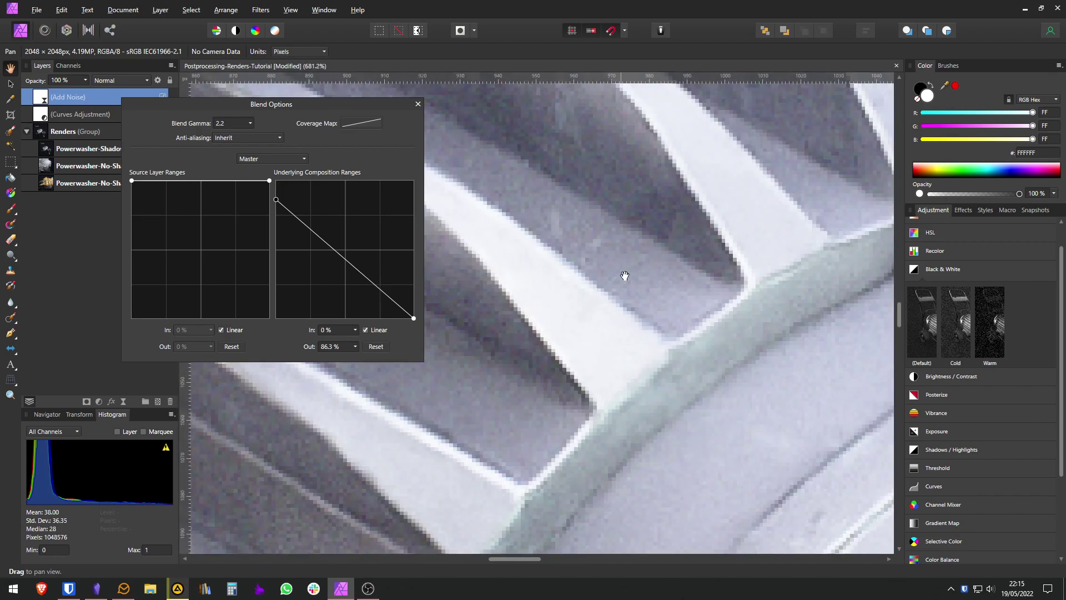
drag(624, 276, 650, 331)
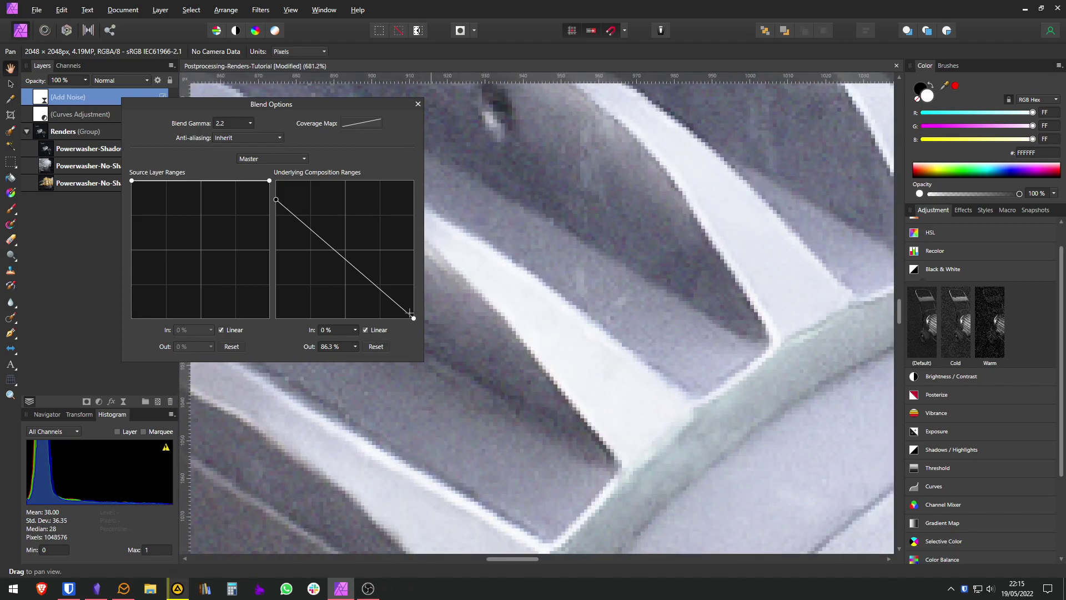
drag(413, 318, 485, 401)
drag(276, 205, 272, 169)
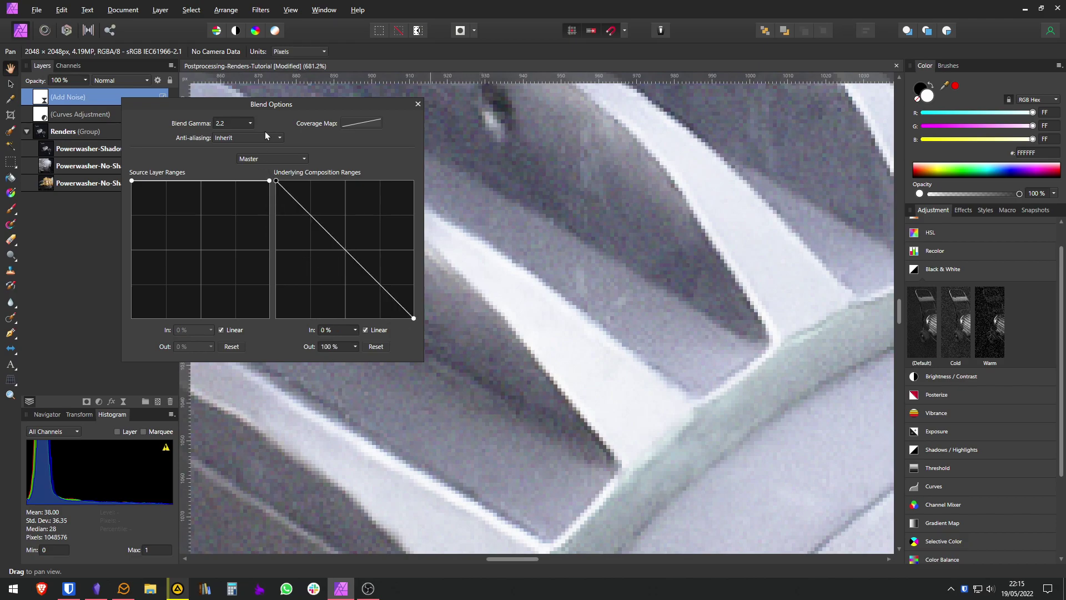
Try dropping the underlying range start, raise it back to full, and adjust the end point.
scroll(571, 382, down, 5)
scroll(571, 382, up, 3)
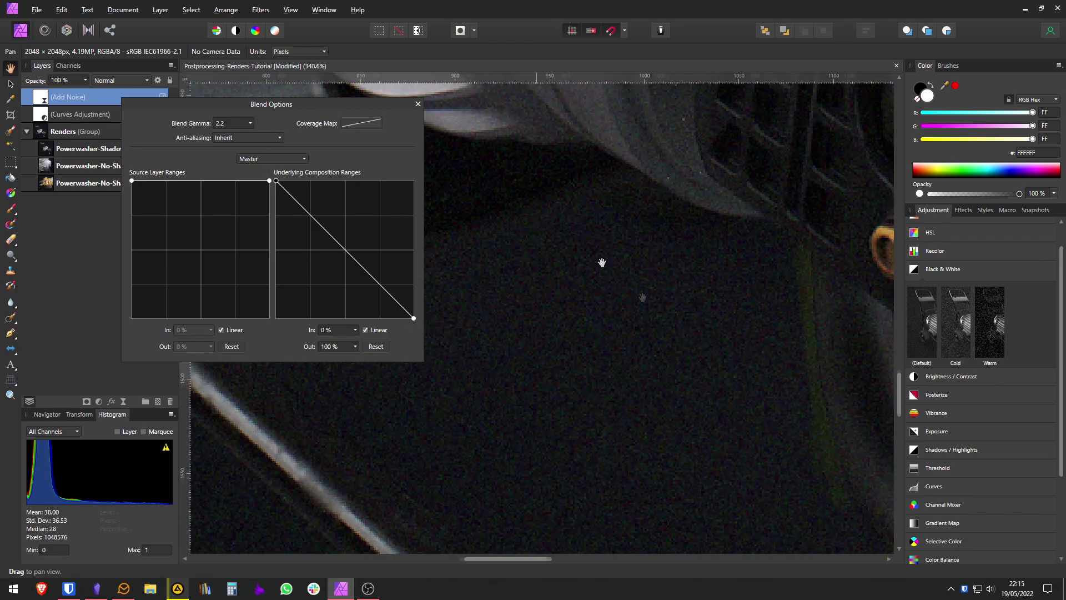
scroll(671, 361, up, 2)
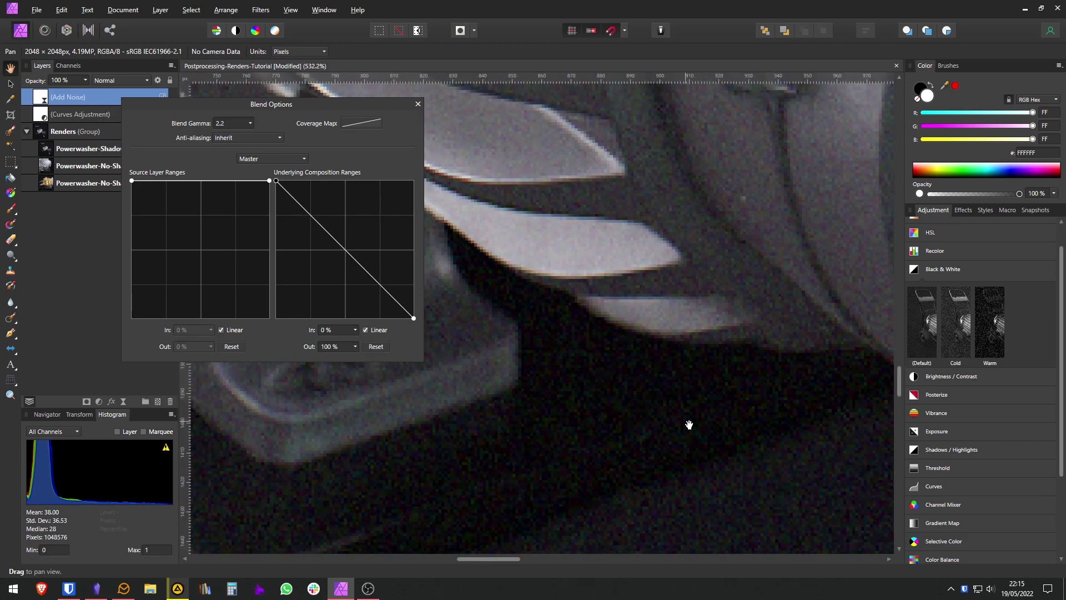
drag(278, 186, 258, 328)
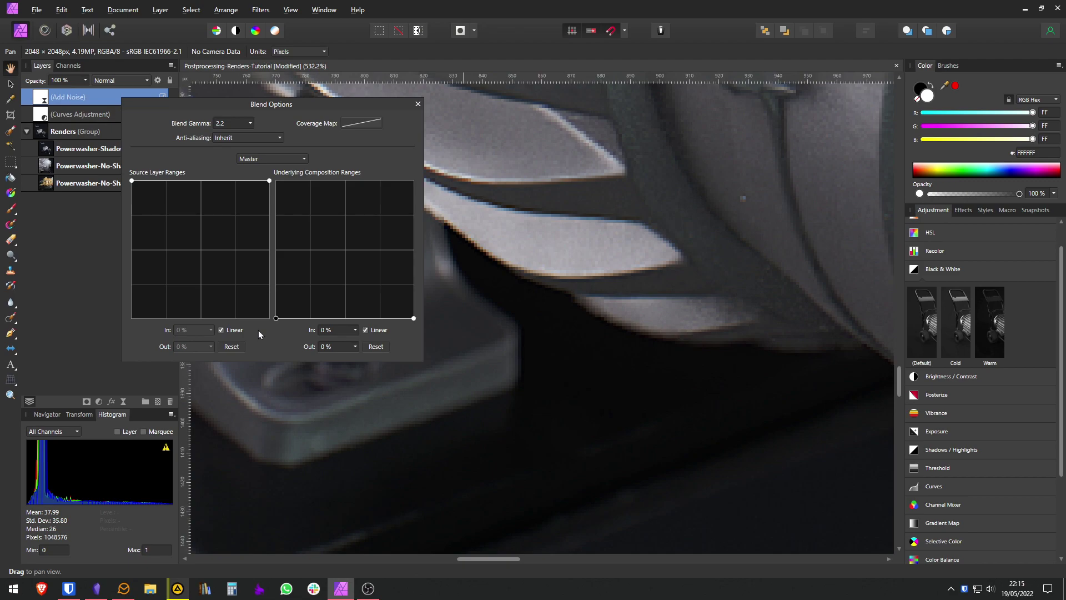
drag(258, 330, 230, 142)
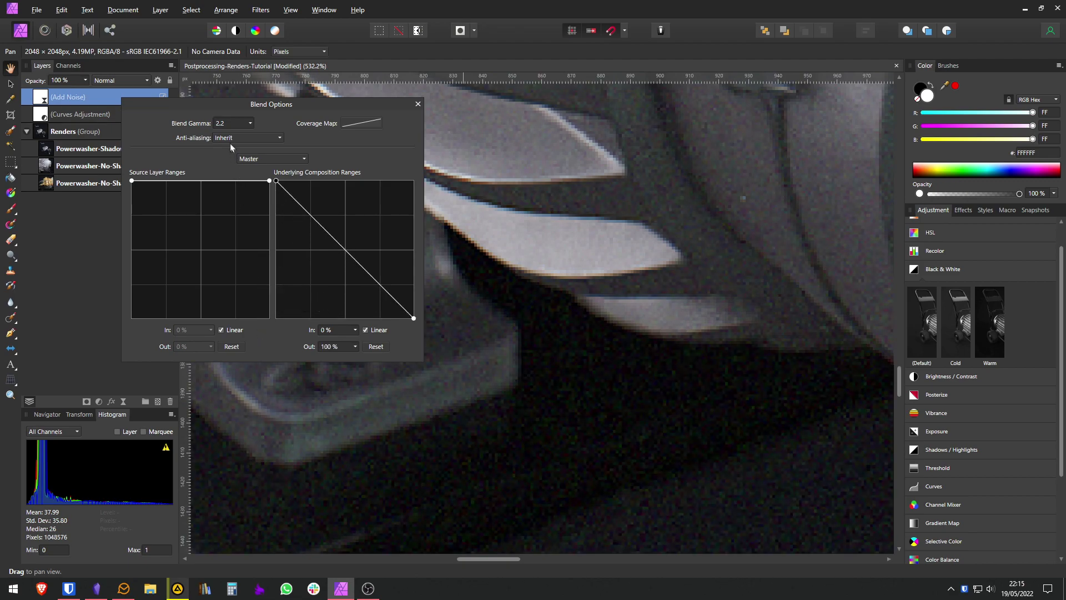
drag(417, 321, 425, 378)
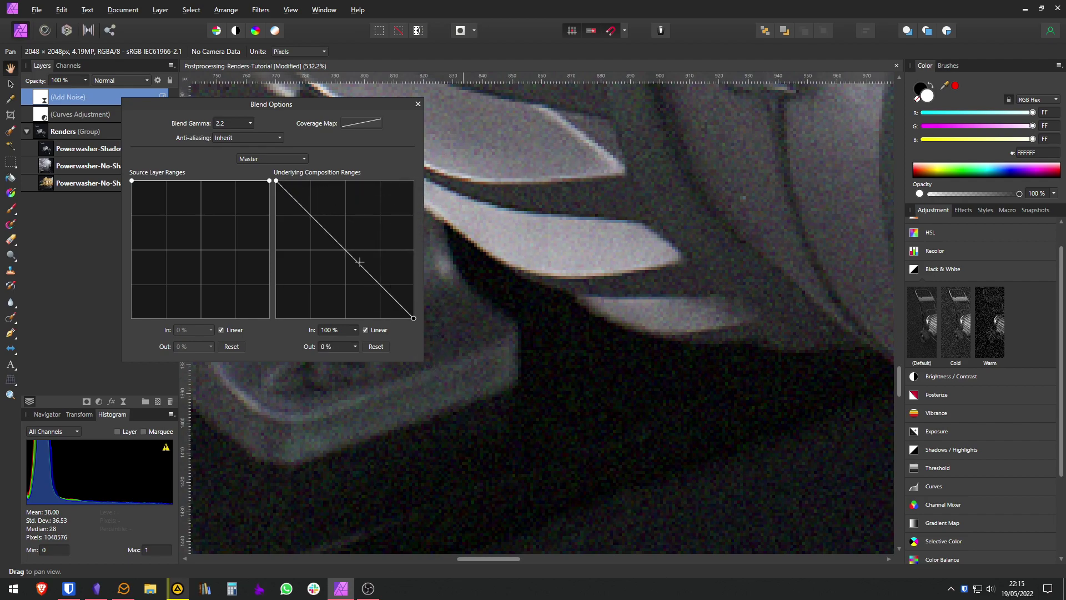
Add a midpoint near 29/24%, set the start to about 74%, uncheck Linear, and close.
drag(350, 257, 316, 291)
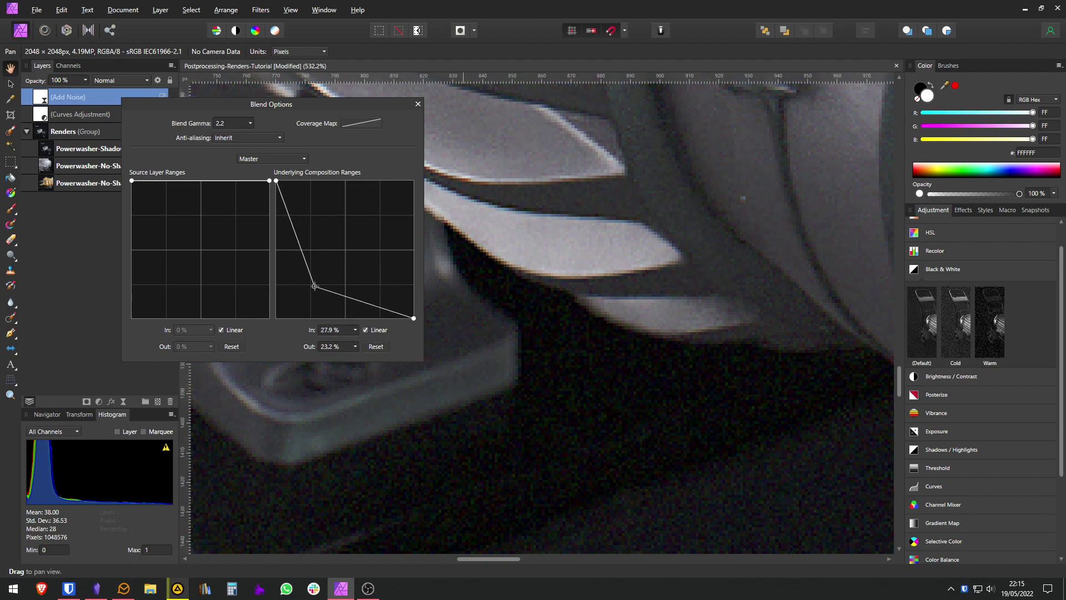
drag(276, 181, 269, 216)
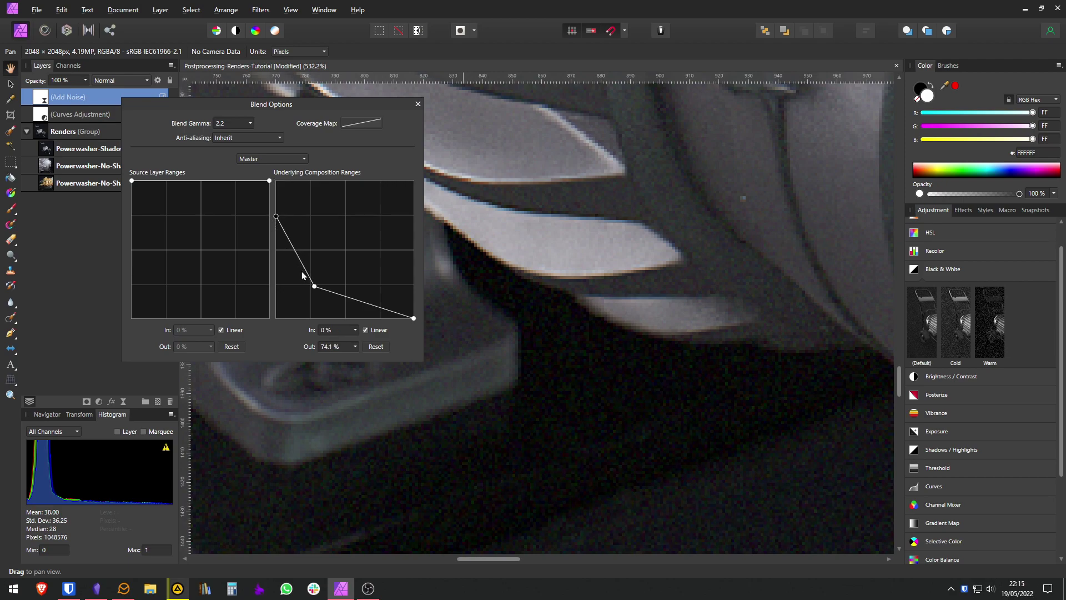
drag(315, 287, 316, 285)
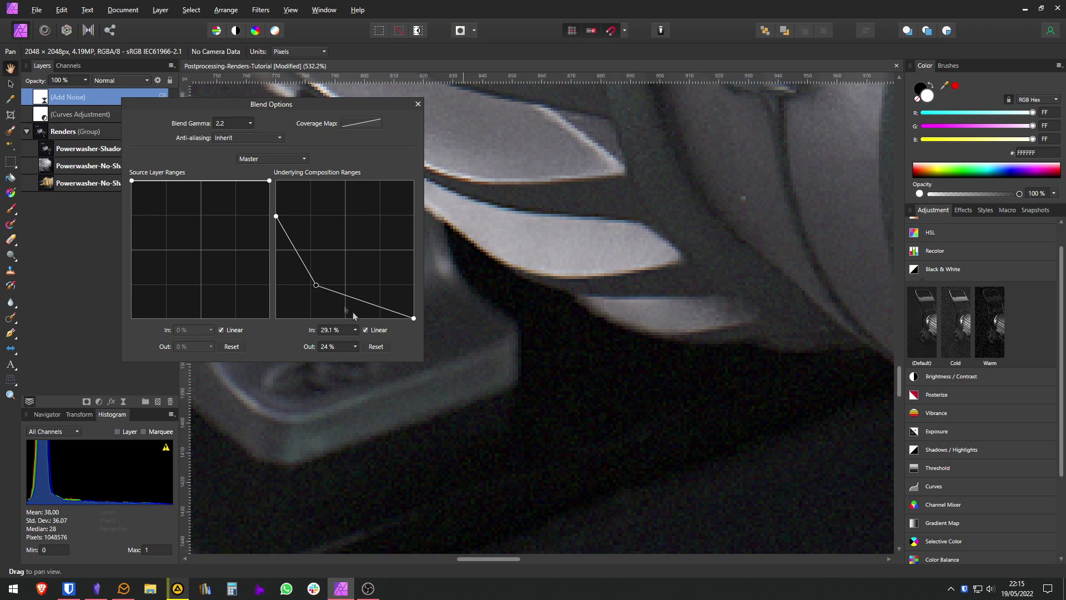
click(365, 330)
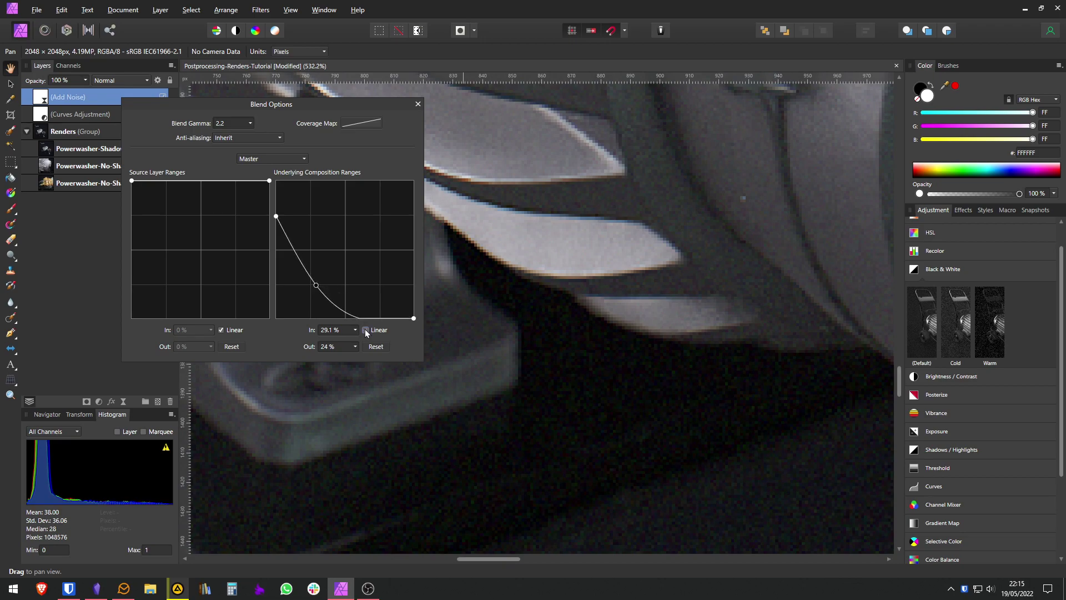
click(418, 104)
scroll(446, 216, down, 5)
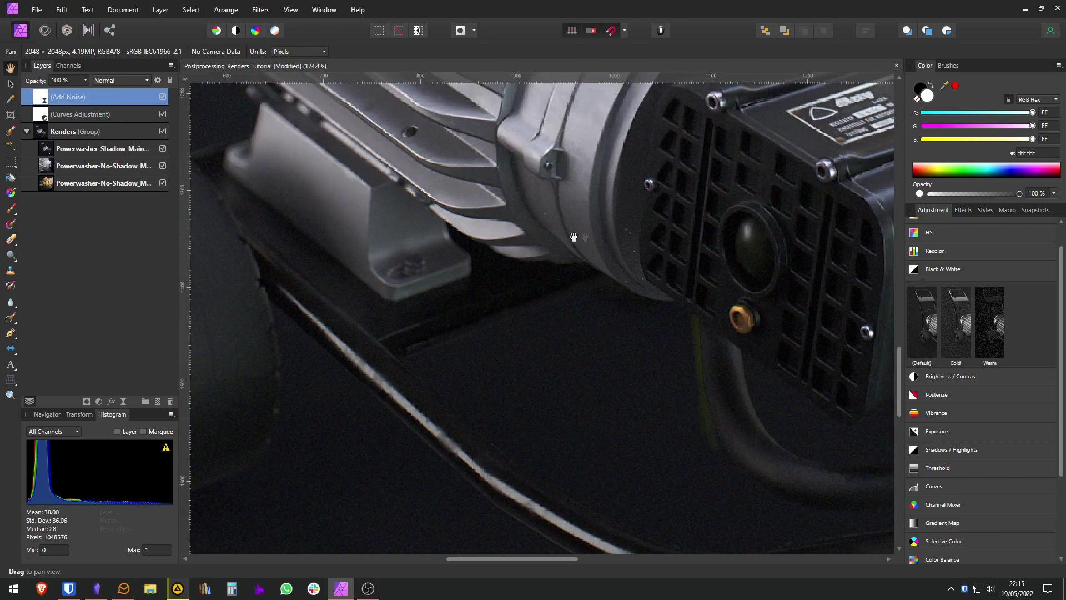
Check the Add Noise layer's opacity, leaving it at 100%.
scroll(273, 127, up, 3)
scroll(507, 269, down, 1)
scroll(507, 268, up, 2)
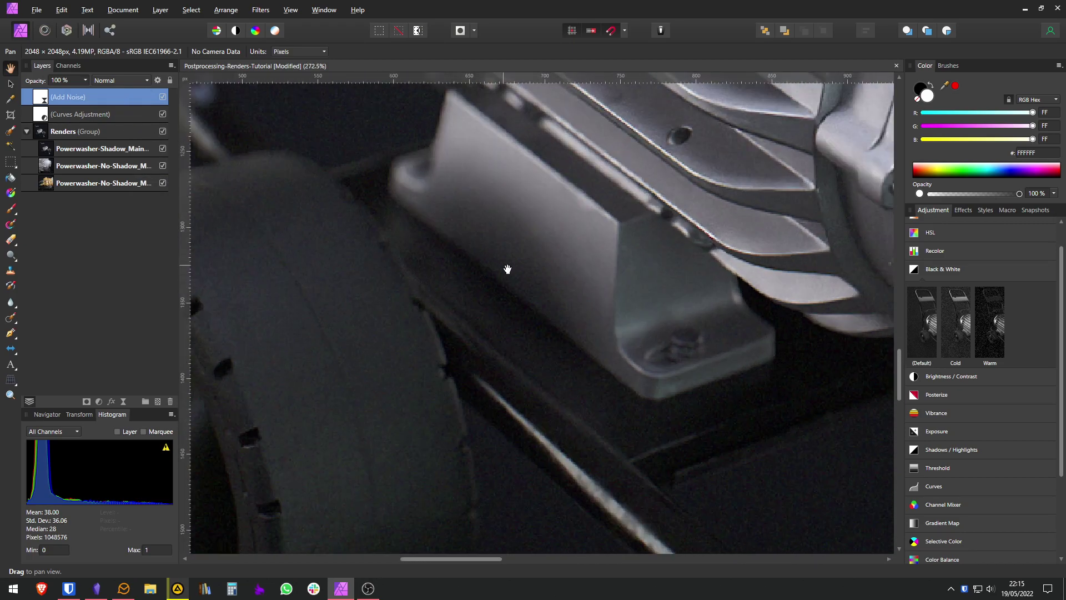
scroll(507, 269, down, 2)
scroll(511, 272, right, 10)
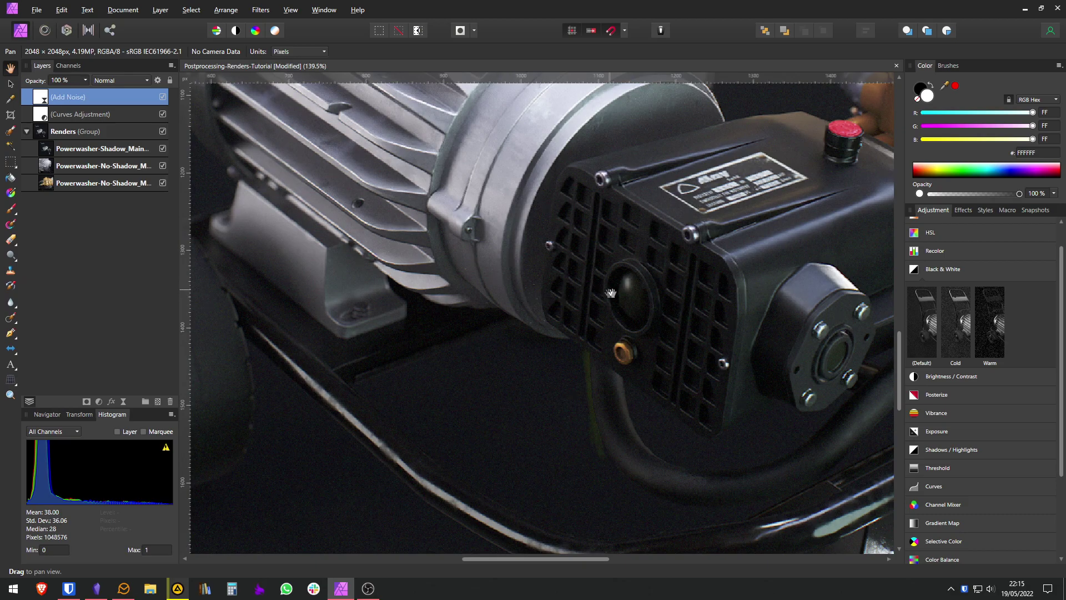
scroll(500, 307, up, 1)
scroll(501, 307, up, 1)
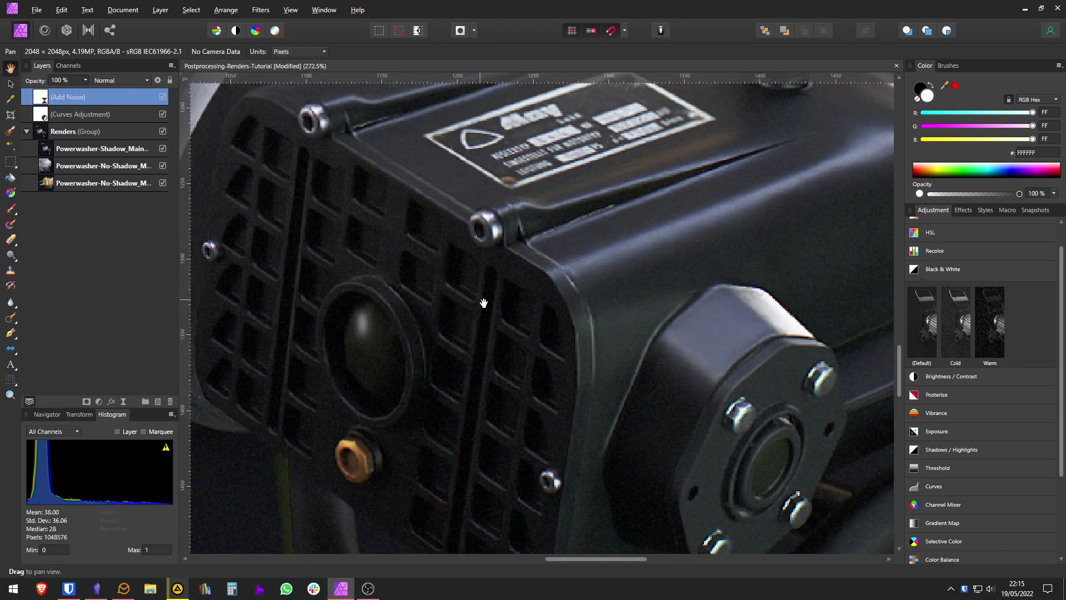
scroll(449, 254, up, 1)
scroll(470, 263, down, 1)
scroll(470, 263, down, 3)
scroll(467, 261, down, 1)
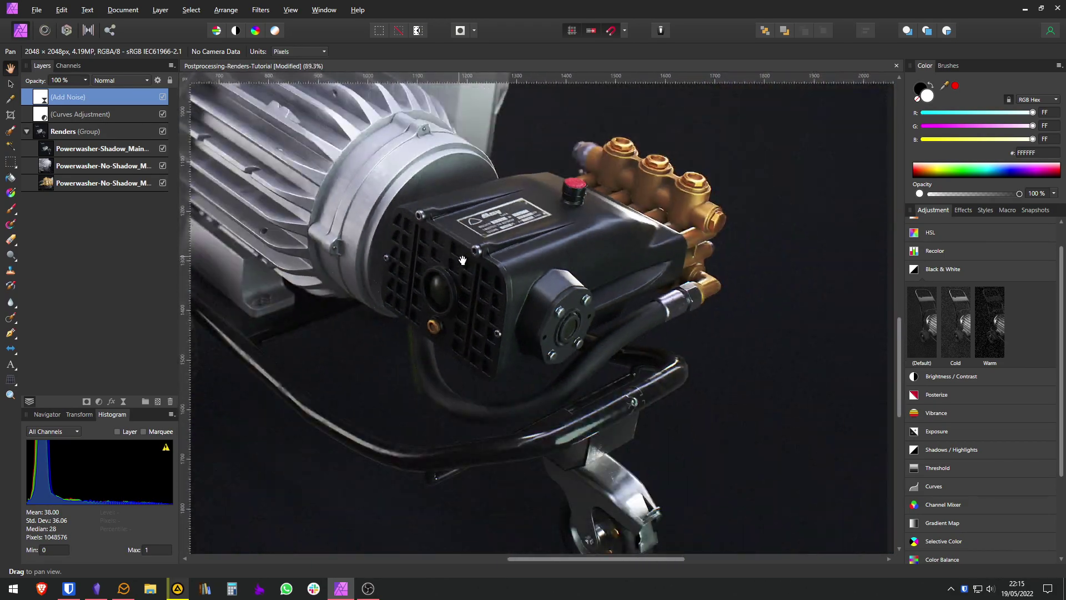
scroll(388, 233, up, 1)
scroll(405, 320, up, 6)
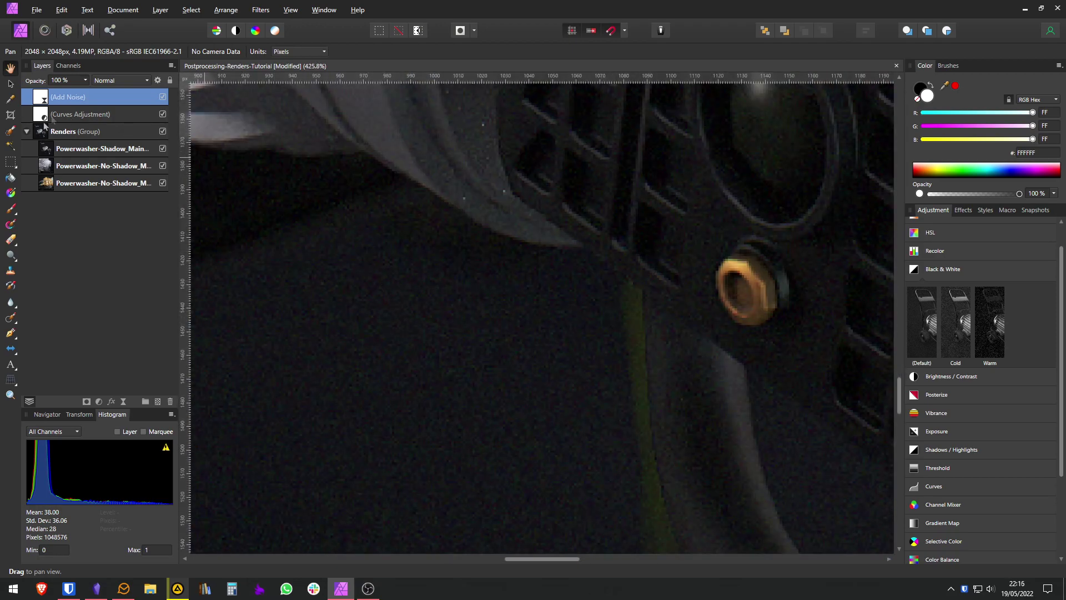
click(87, 84)
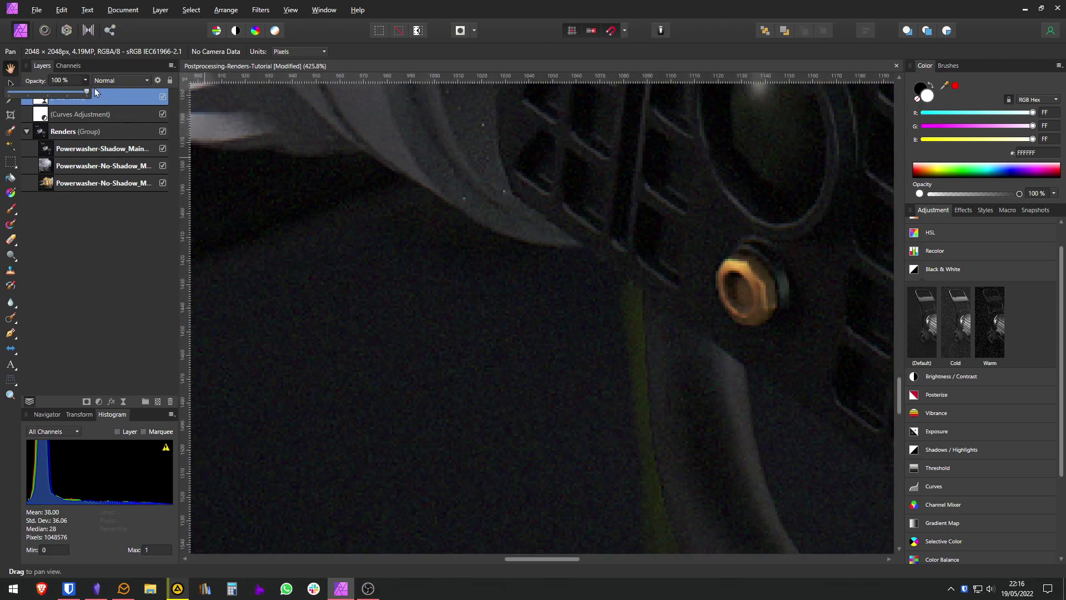
mouse_move(87, 95)
mouse_down()
mouse_move(44, 95)
mouse_move(87, 94)
mouse_up()
Reopen the Add Noise filter and reduce its intensity to 15%.
double_click(41, 98)
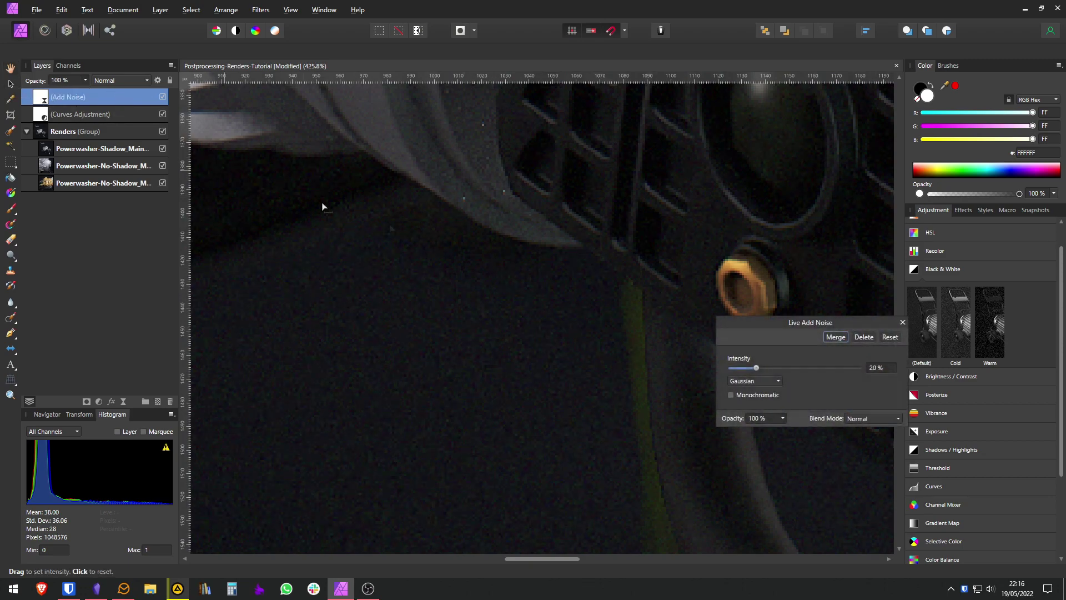
mouse_move(757, 369)
mouse_down()
mouse_move(742, 367)
mouse_move(751, 367)
mouse_up()
click(882, 368)
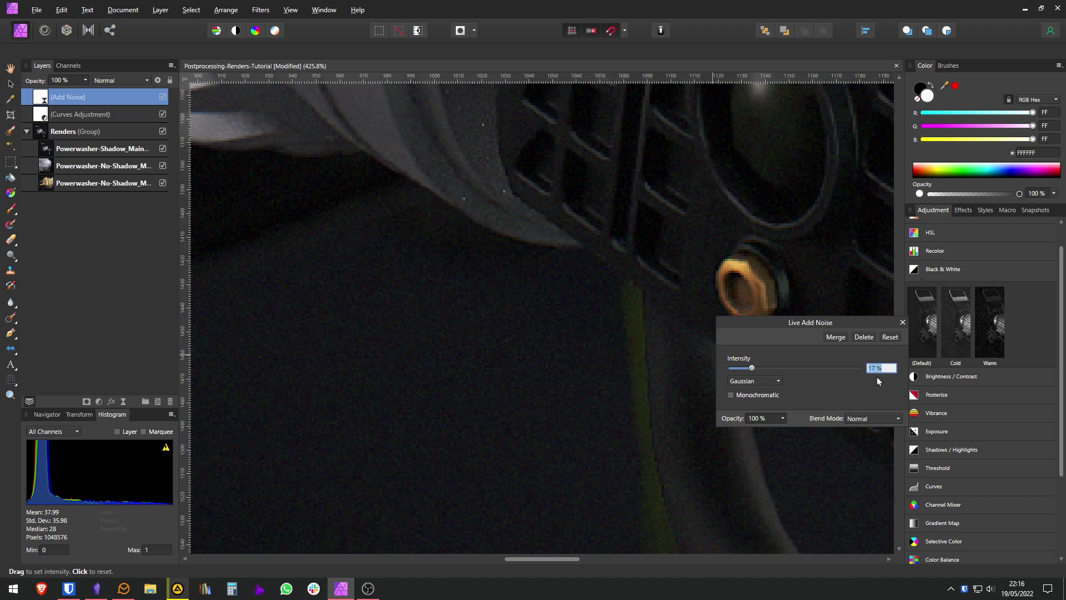
key(Return)
Select the Curves layer, fit the render in view, and add an HSL adjustment layer.
click(80, 113)
key(ctrl+0)
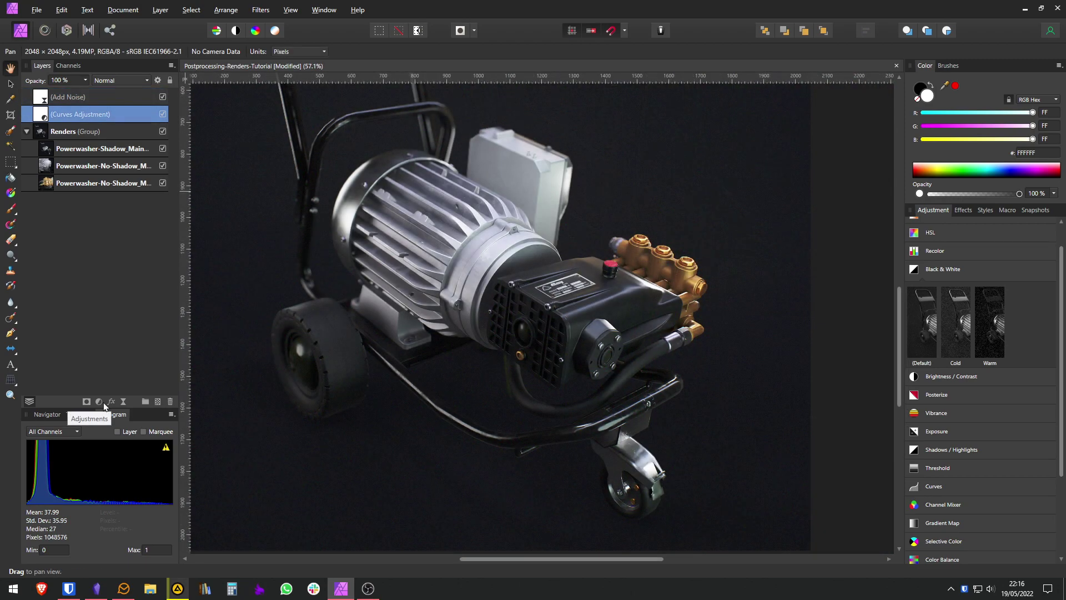
click(101, 402)
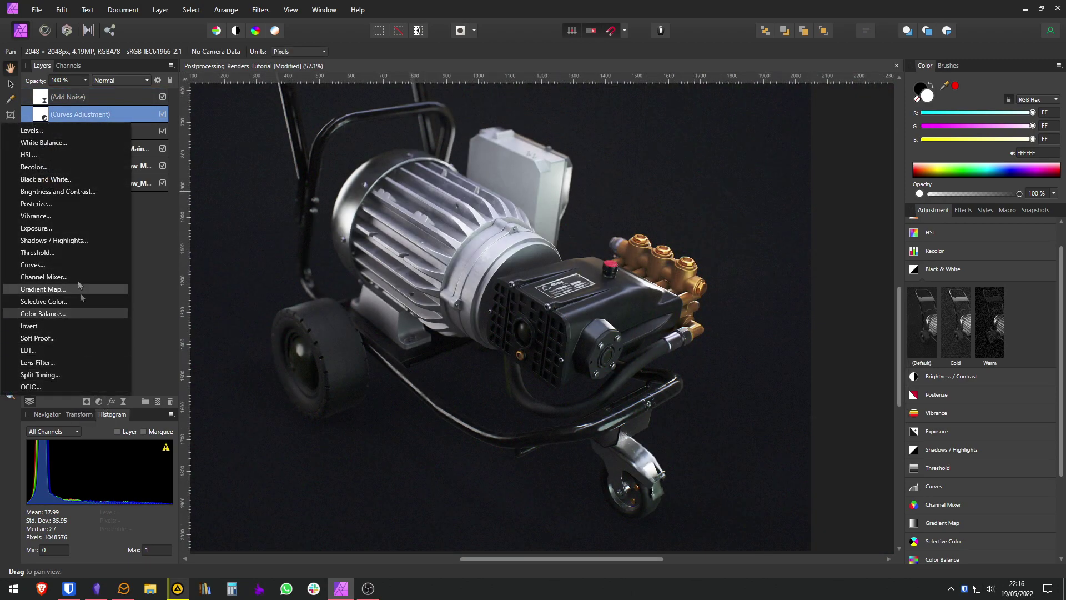
click(56, 154)
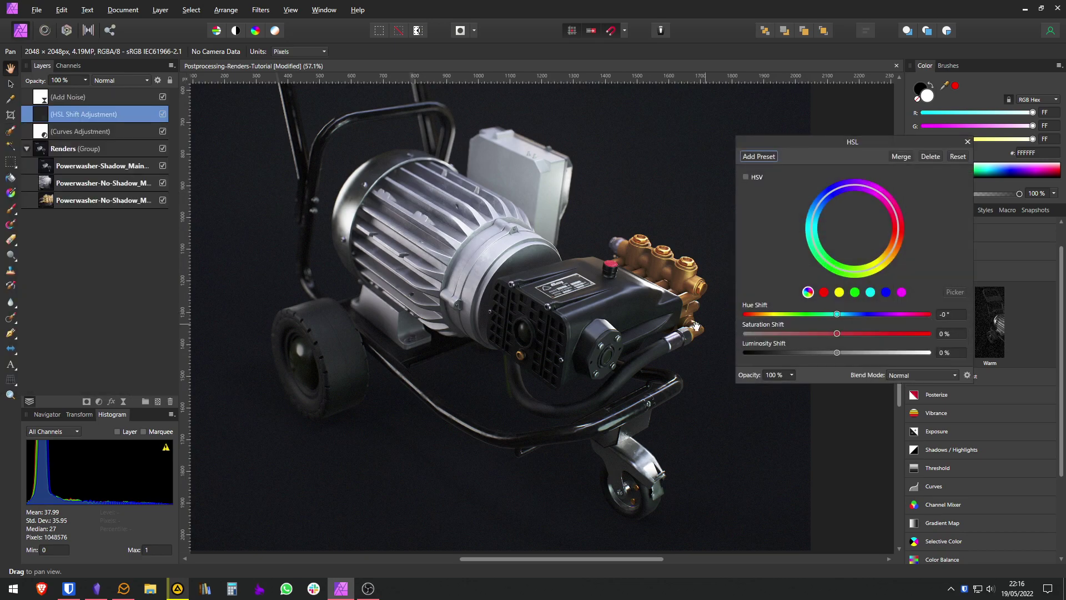
Set HSL to Hue -2.7°, Saturation 11% and Luminosity -1%, then close it.
mouse_move(843, 335)
mouse_down()
mouse_move(862, 336)
mouse_move(845, 336)
mouse_move(837, 318)
mouse_up()
drag(839, 356, 836, 355)
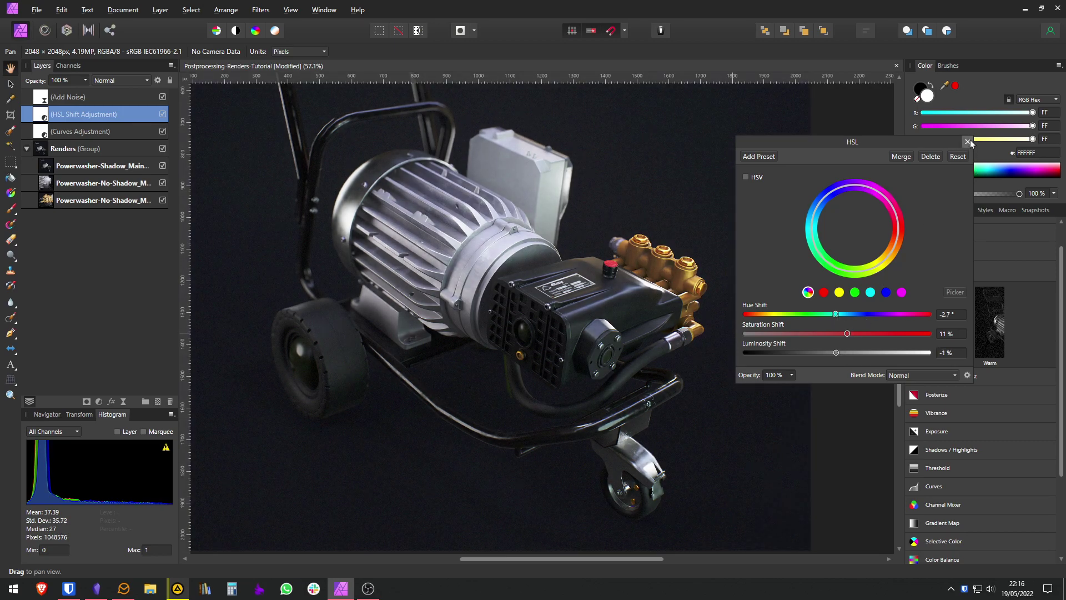
click(967, 142)
click(124, 400)
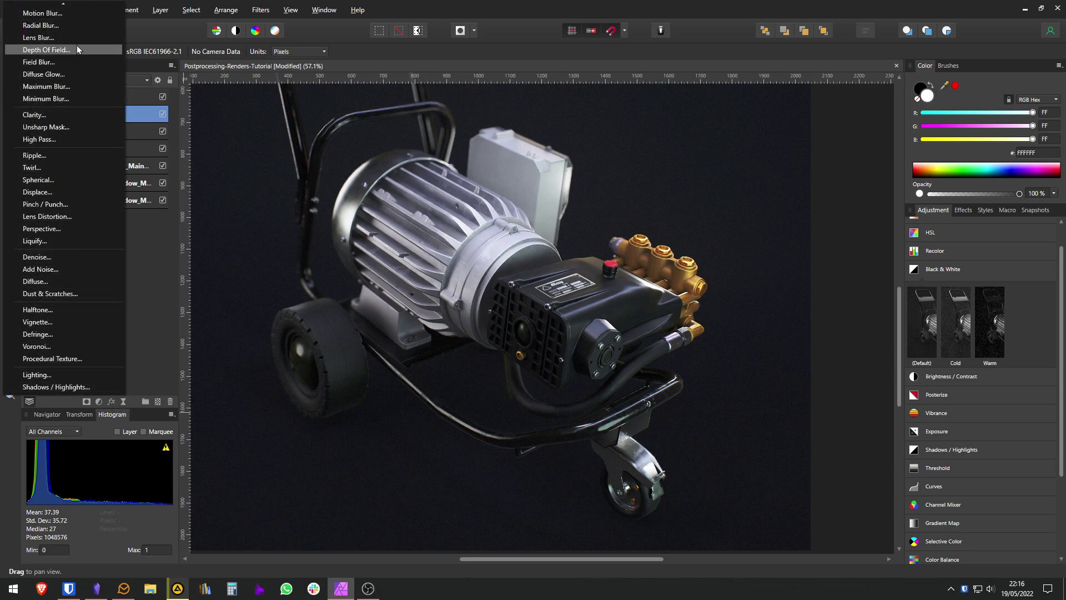
Add a Depth Of Field live filter and move it to the top of the layer stack.
click(65, 92)
scroll(564, 263, down, 2)
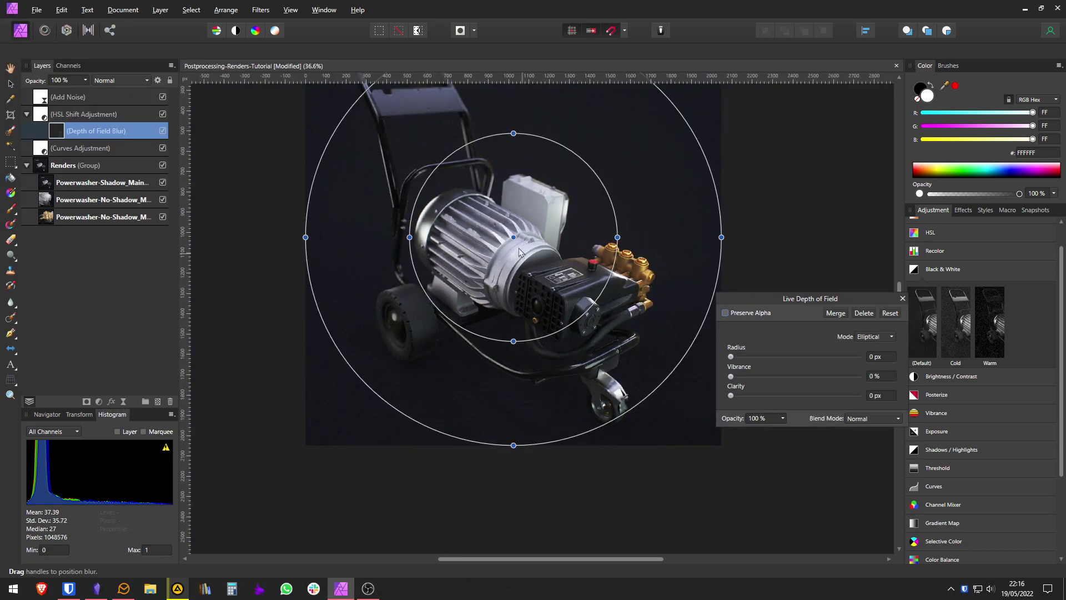
scroll(512, 239, up, 6)
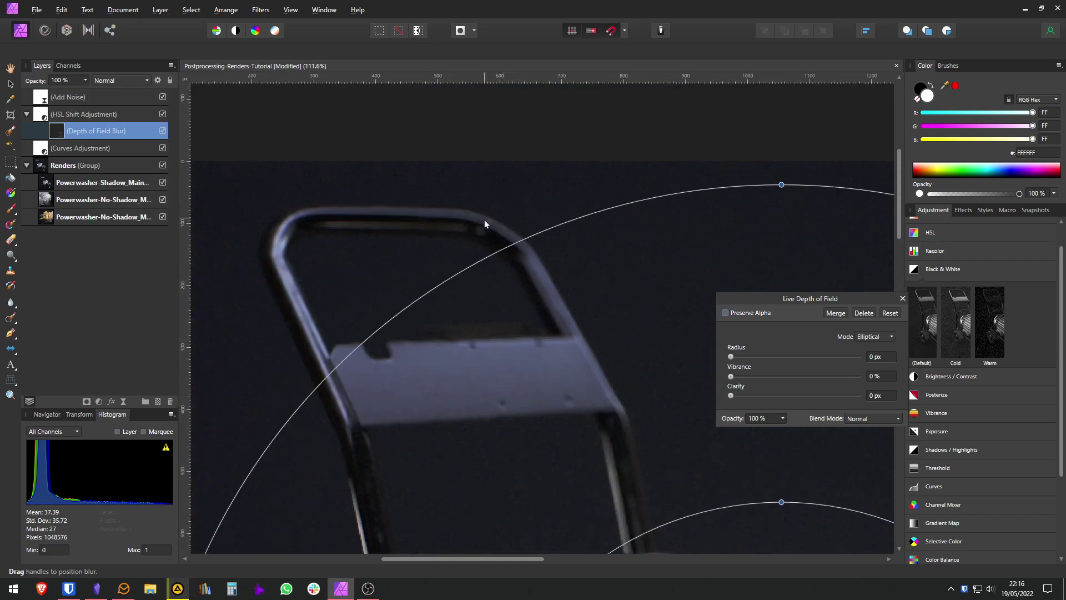
scroll(466, 235, down, 5)
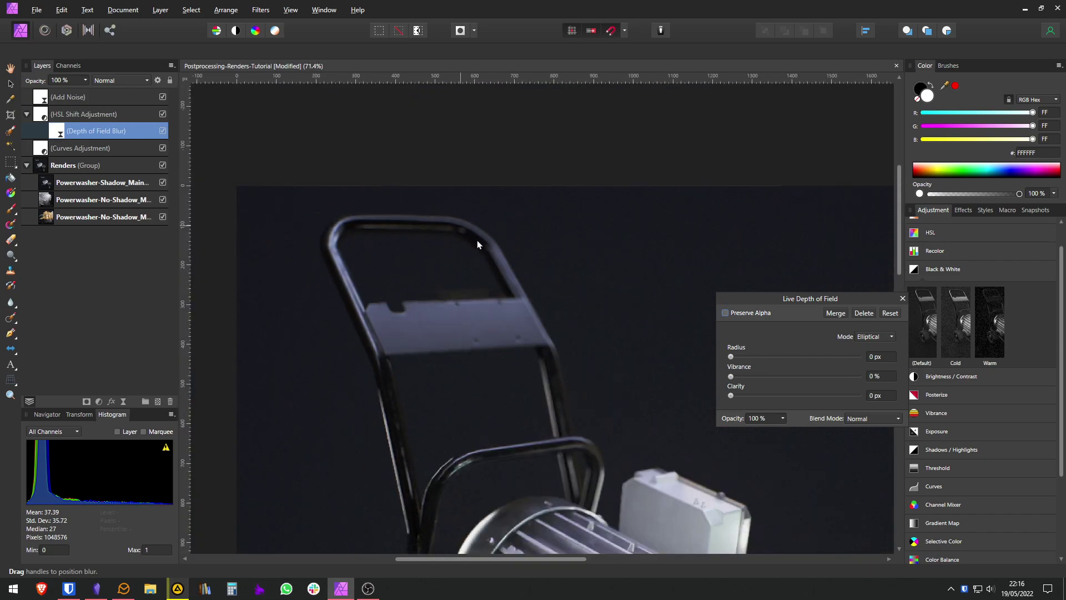
scroll(504, 319, up, 2)
scroll(501, 251, down, 3)
scroll(624, 270, down, 2)
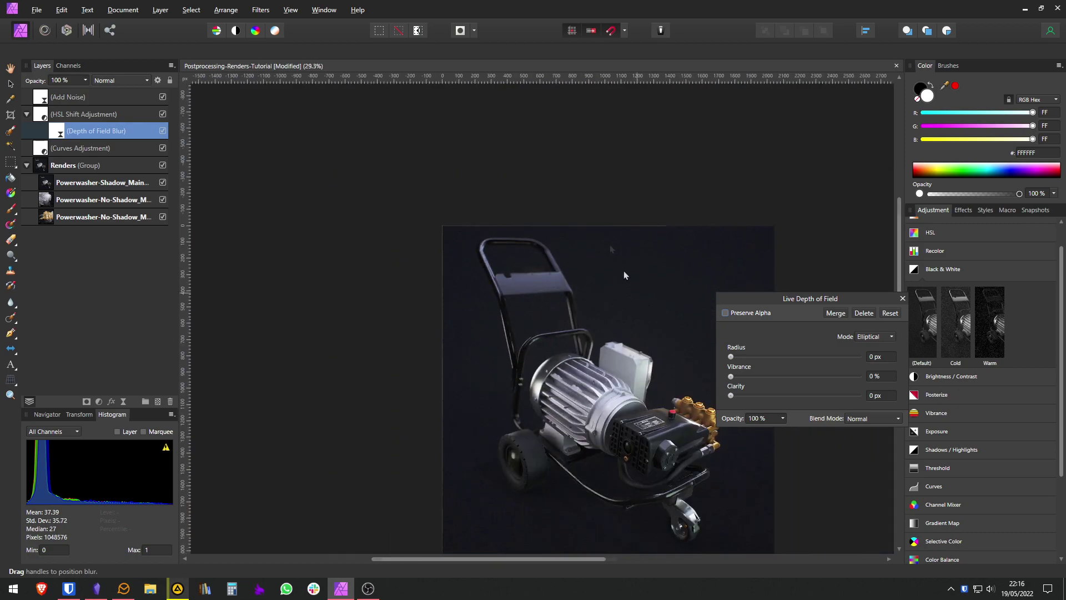
scroll(594, 263, up, 3)
scroll(635, 318, down, 2)
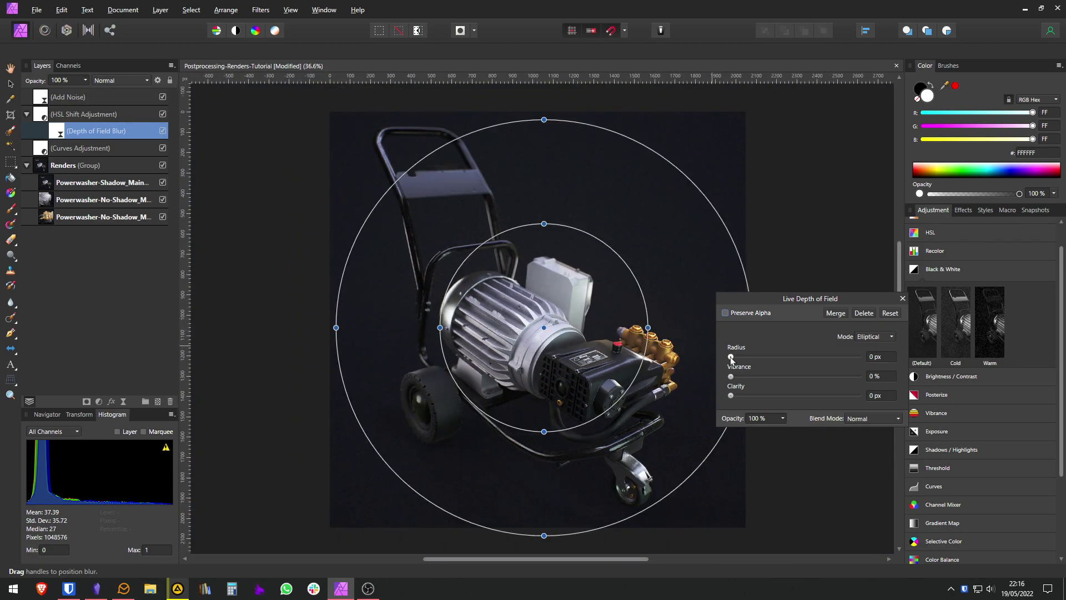
drag(37, 100, 36, 94)
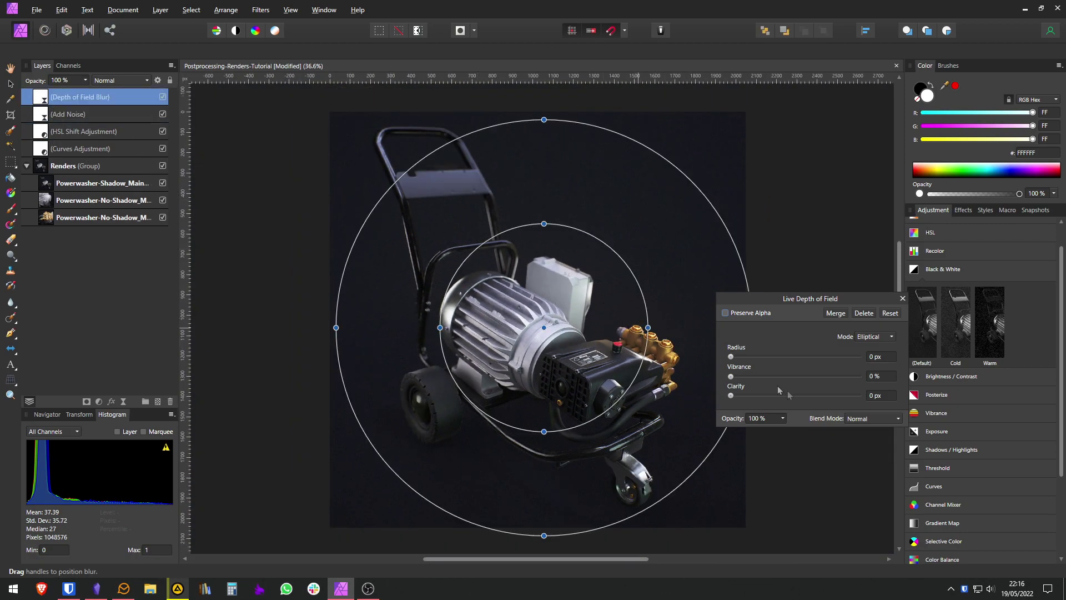
Set the Depth of Field blur radius to 56 px and turn on Preserve Alpha.
drag(731, 357, 846, 357)
ctrl+scroll(388, 152, up, 7)
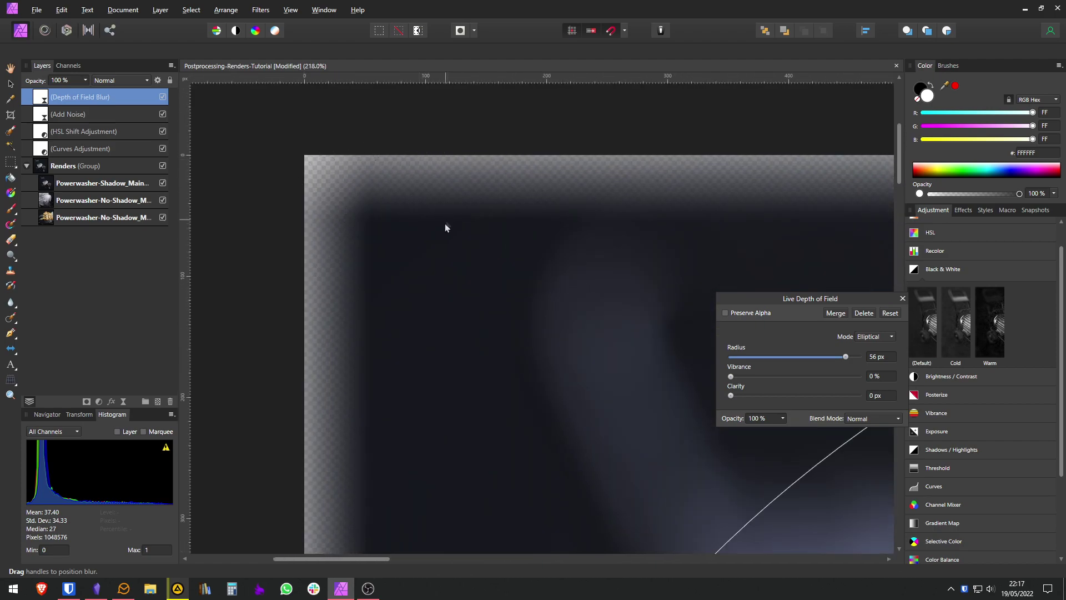
click(725, 314)
Rotate and stretch the depth-of-field focus into a tilted ellipse around the motor and pump.
scroll(592, 293, down, 8)
drag(561, 290, 403, 159)
scroll(403, 159, up, 3)
scroll(500, 222, down, 3)
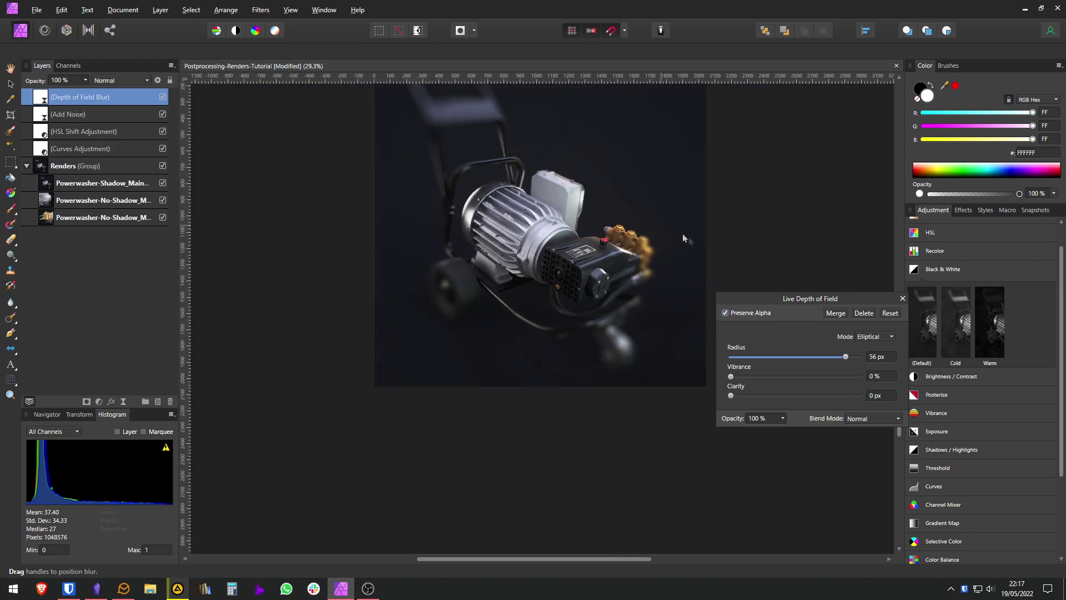
drag(694, 308, 683, 320)
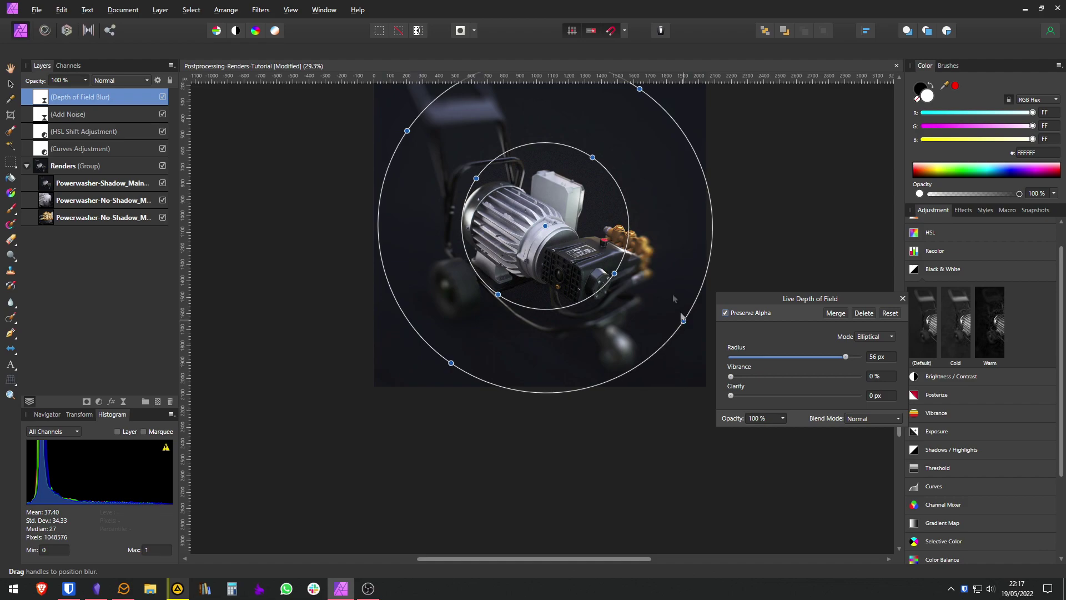
drag(641, 96, 611, 142)
drag(682, 324, 712, 382)
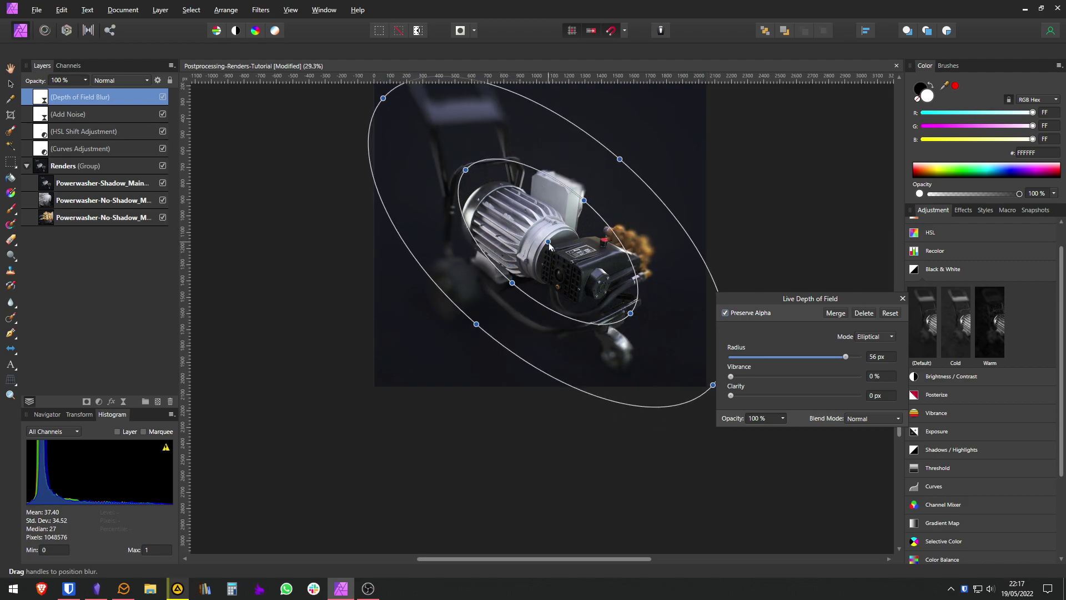
Lower the depth-of-field blur radius to 5.9 px.
scroll(548, 242, up, 3)
drag(844, 359, 775, 358)
scroll(619, 258, up, 5)
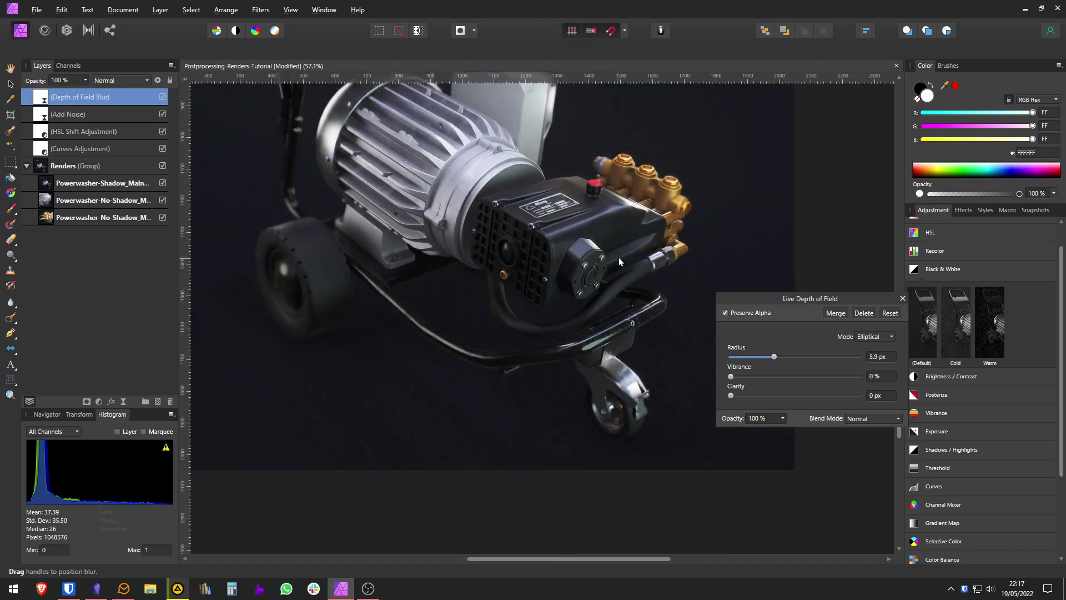
scroll(568, 291, up, 5)
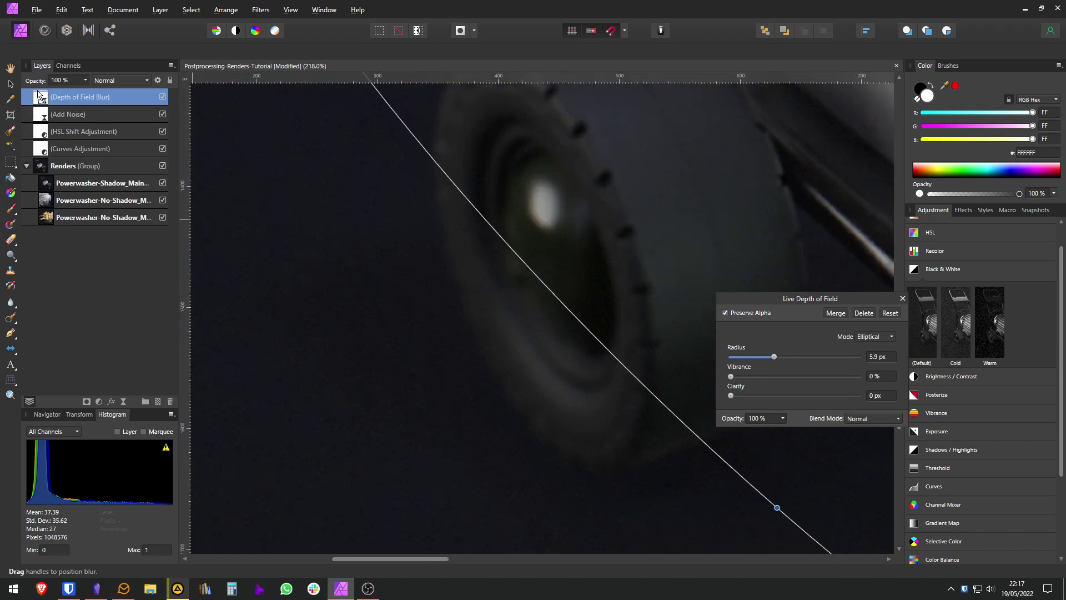
Move Depth of Field Blur below Add Noise, close its settings, and show the live filters list.
drag(39, 89, 40, 123)
scroll(477, 277, down, 6)
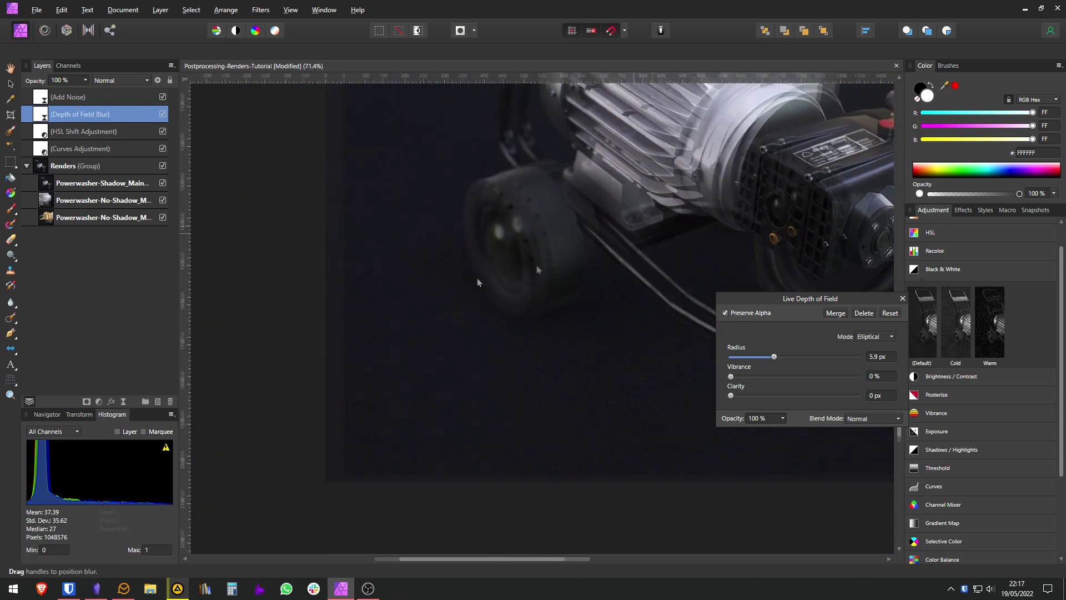
click(903, 299)
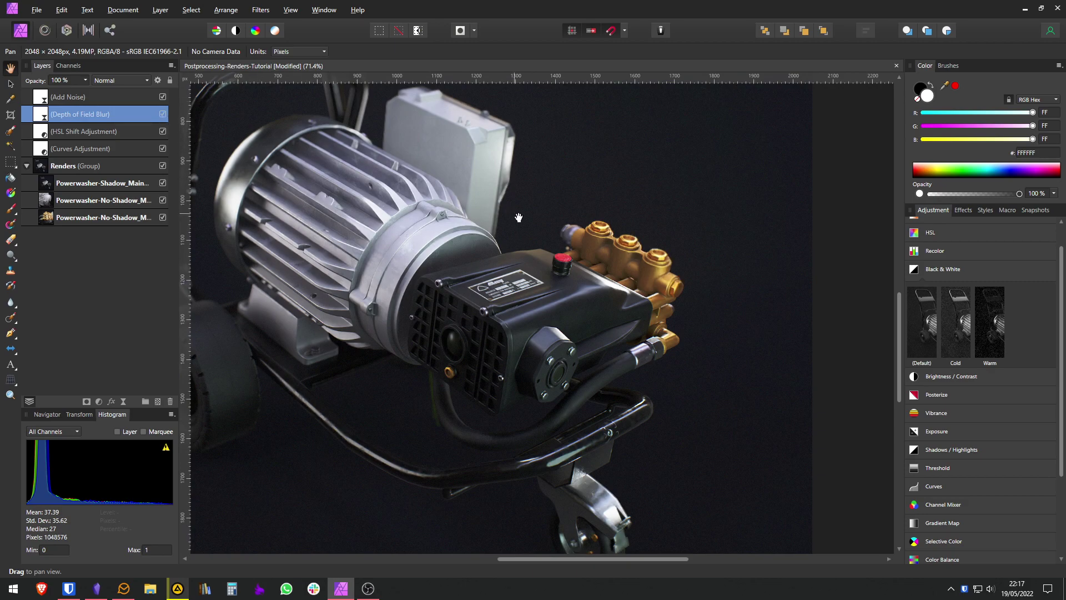
scroll(519, 217, down, 2)
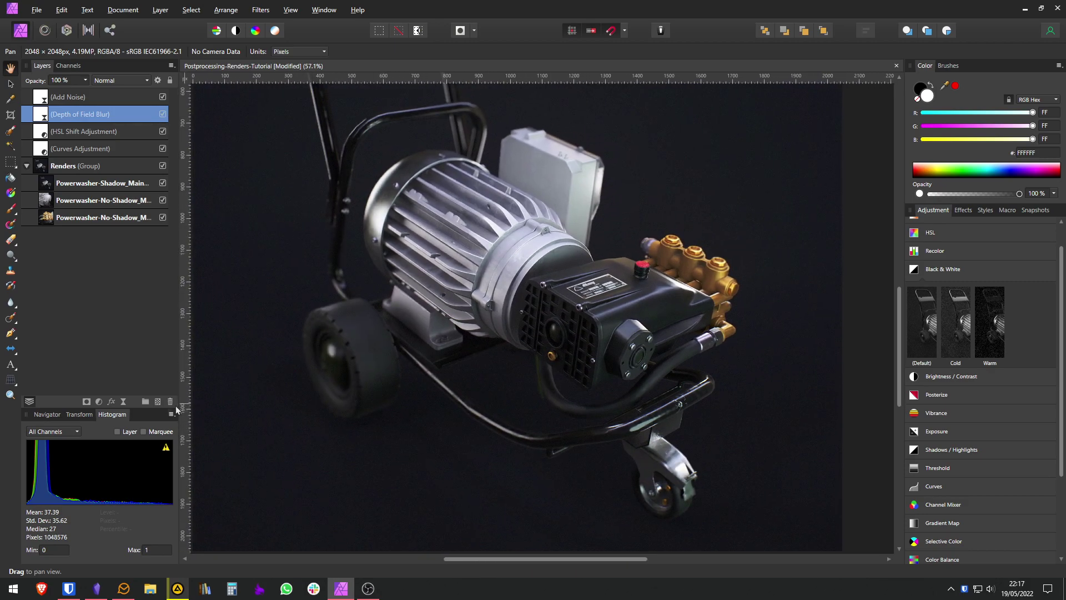
click(124, 404)
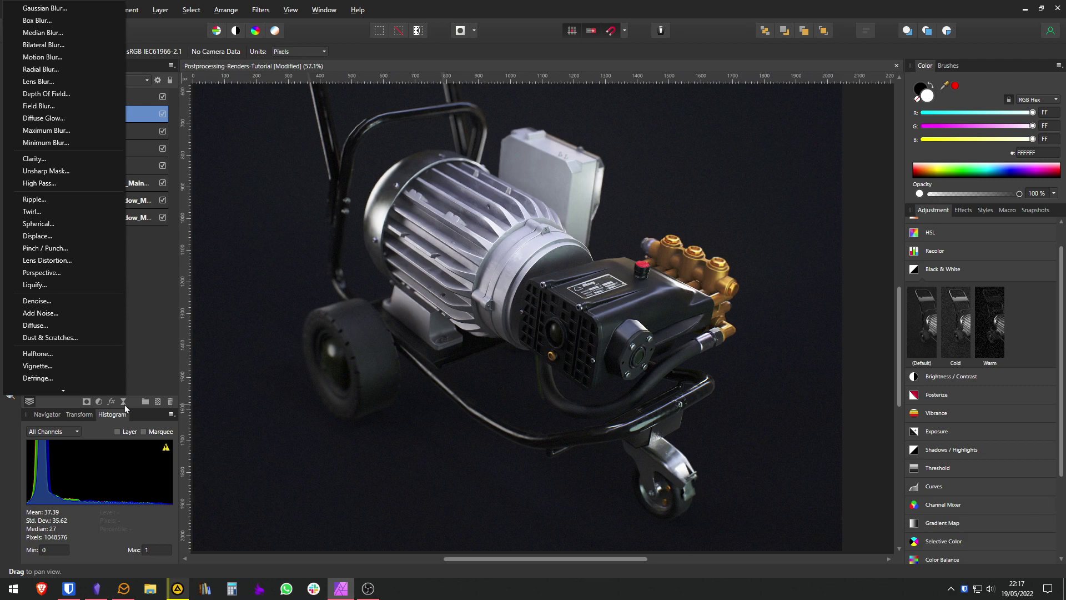
Add a Clarity live filter and move it to the top of the layer stack.
click(55, 160)
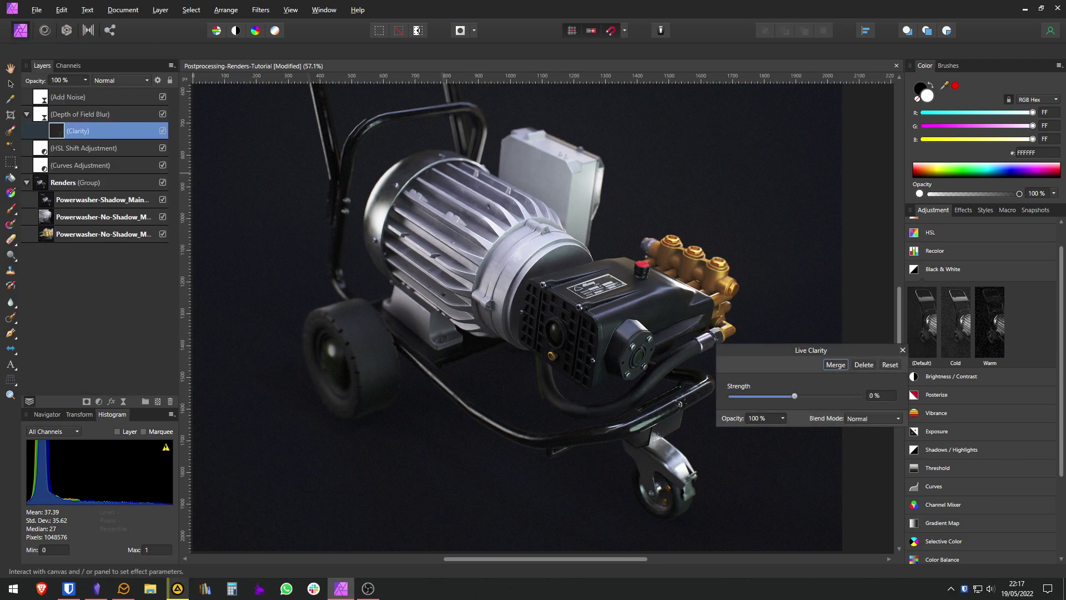
drag(56, 131, 56, 95)
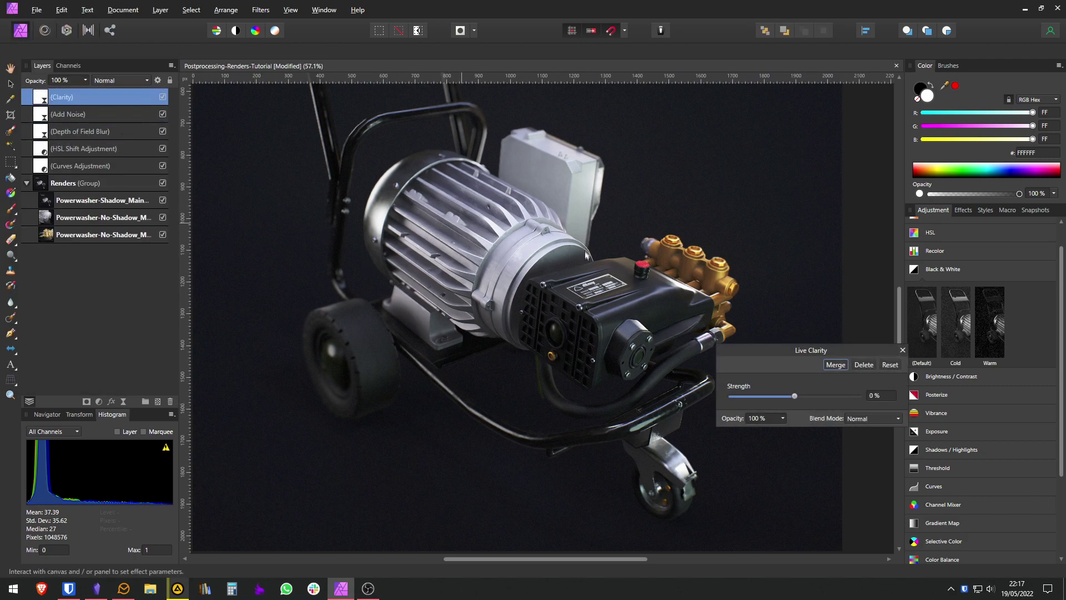
scroll(586, 254, up, 6)
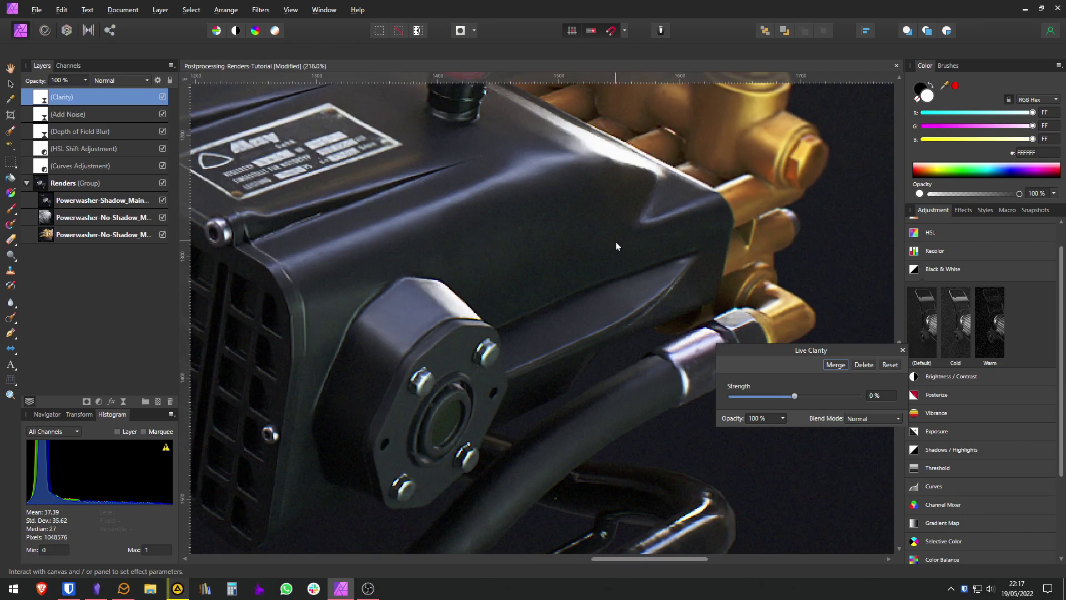
scroll(616, 242, down, 2)
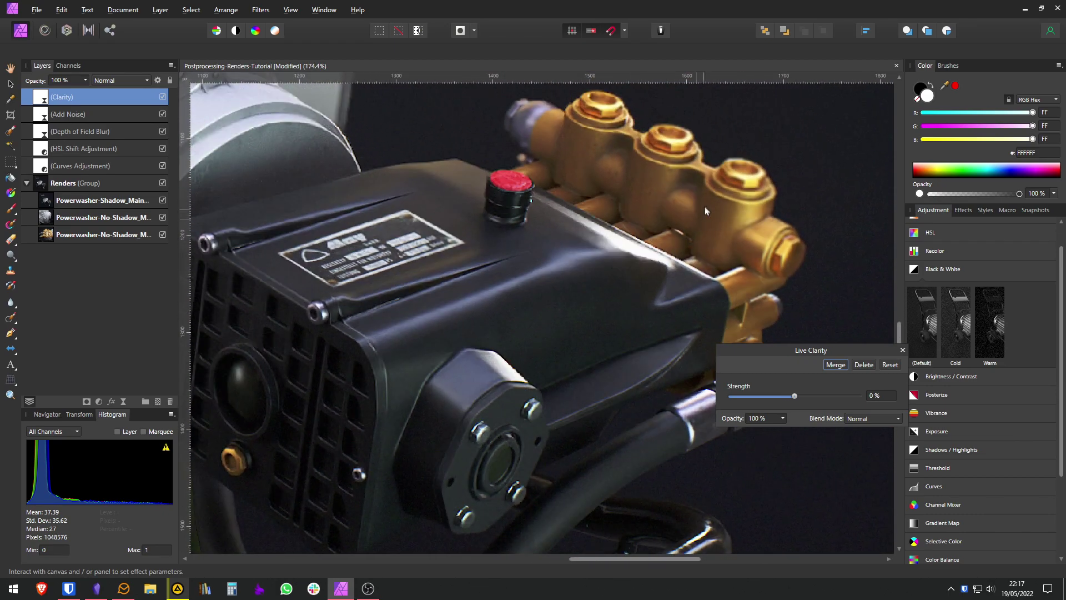
scroll(497, 345, up, 2)
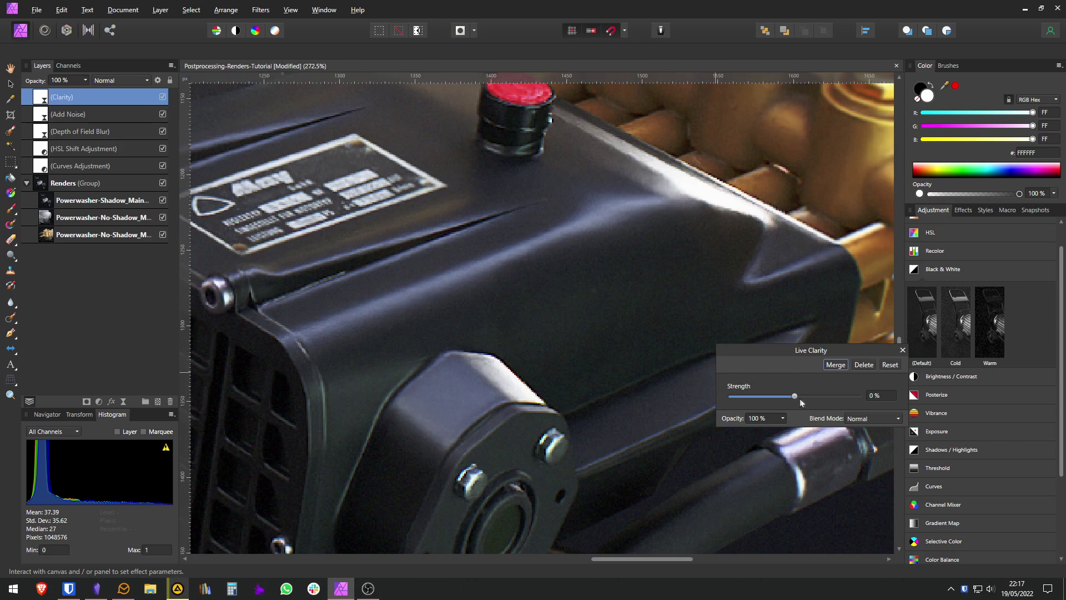
Set the Clarity strength to 100% and close its settings.
drag(794, 397, 766, 396)
drag(860, 396, 865, 396)
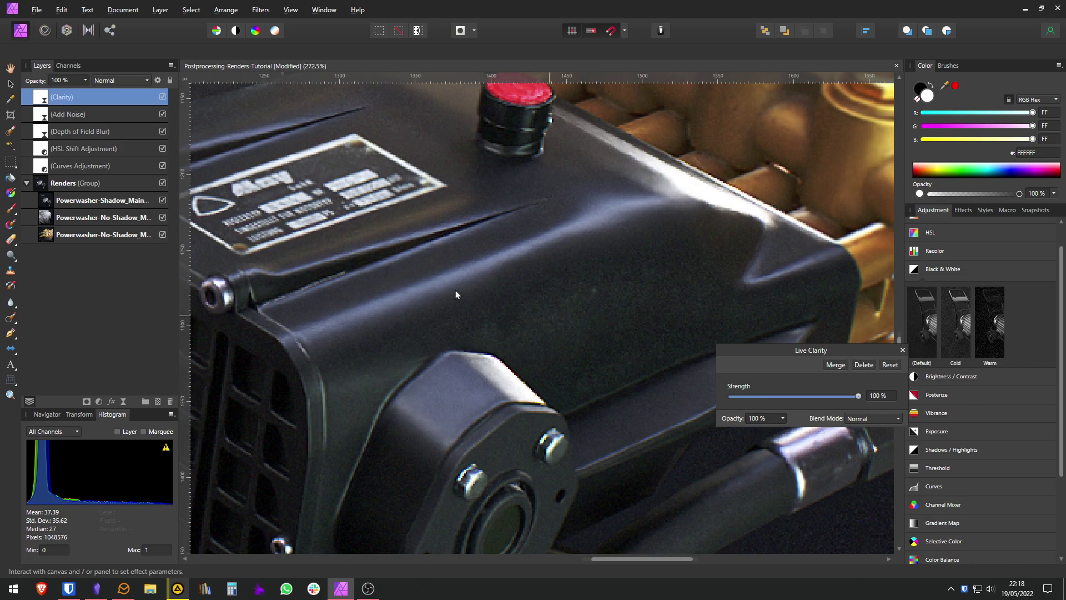
scroll(599, 325, down, 3)
scroll(436, 257, up, 2)
scroll(647, 368, up, 1)
scroll(648, 369, up, 2)
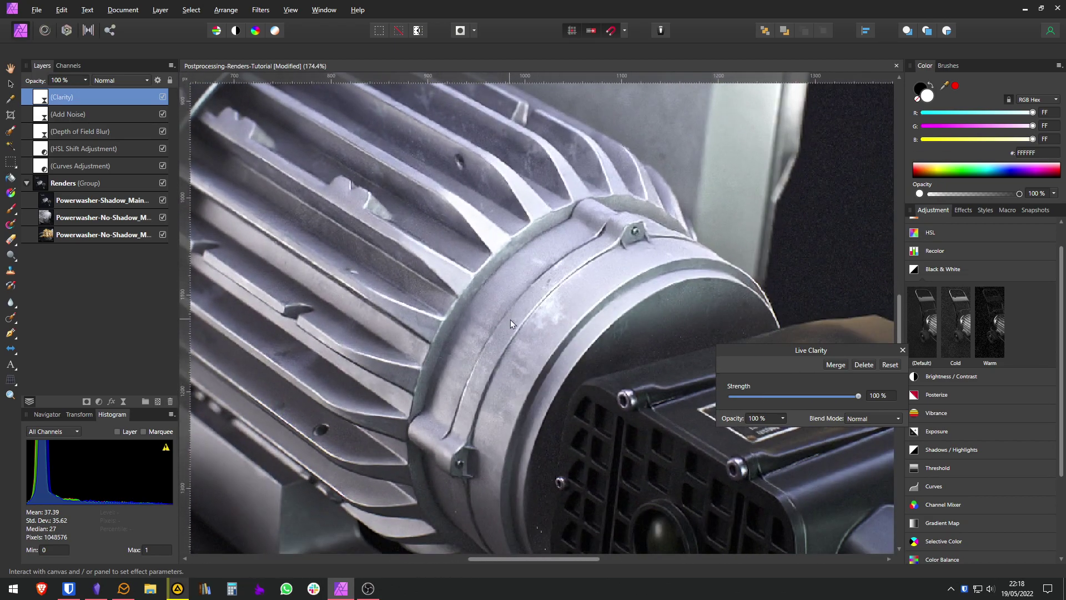
mouse_move(859, 398)
mouse_down()
mouse_move(780, 398)
mouse_move(873, 399)
mouse_up()
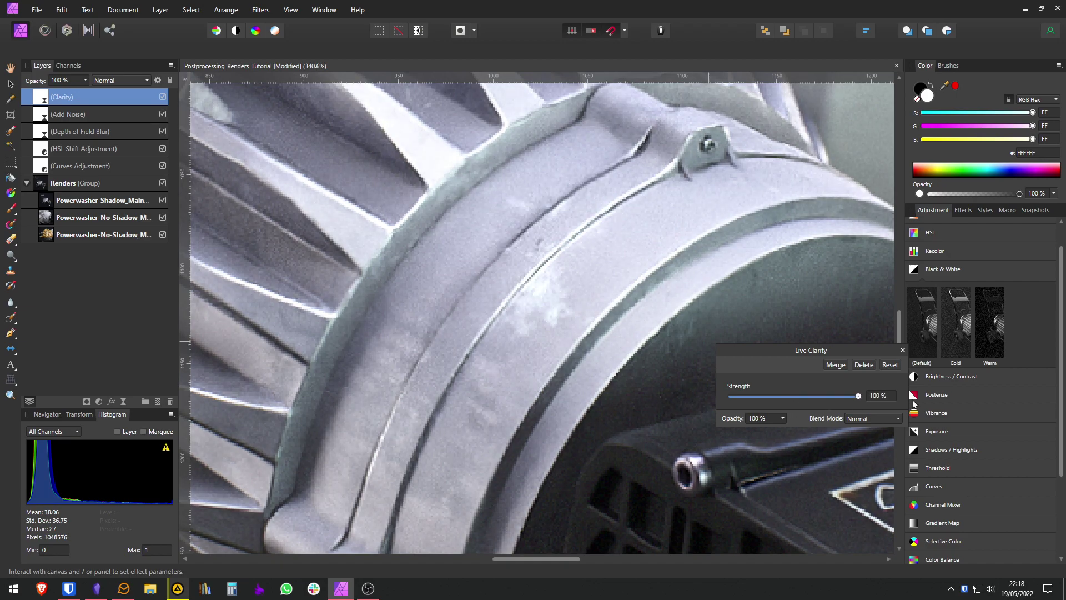
click(903, 351)
Move the Clarity layer below Add Noise.
key(h)
scroll(217, 149, down, 8)
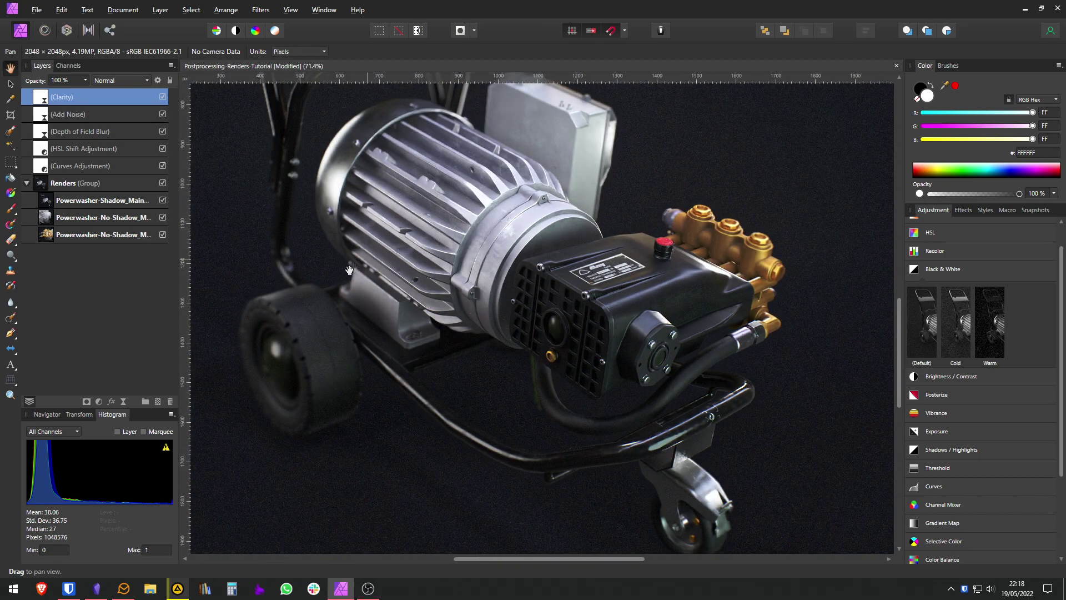
scroll(350, 270, up, 4)
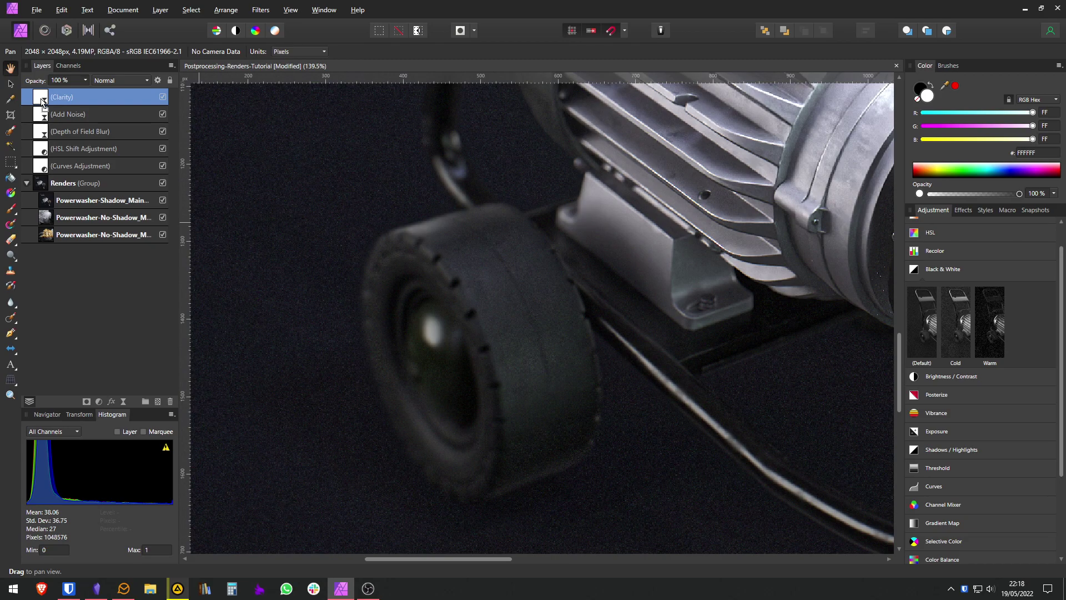
drag(42, 93, 61, 109)
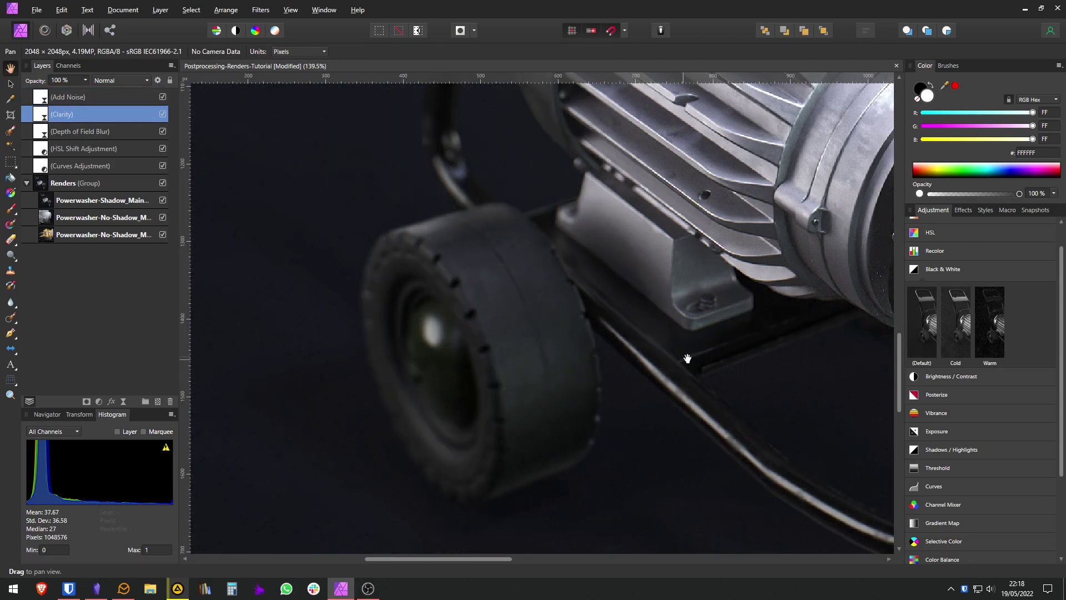
Place Depth of Field Blur above Clarity, then select all five filter layers from Curves up.
scroll(687, 358, down, 4)
drag(687, 358, 439, 327)
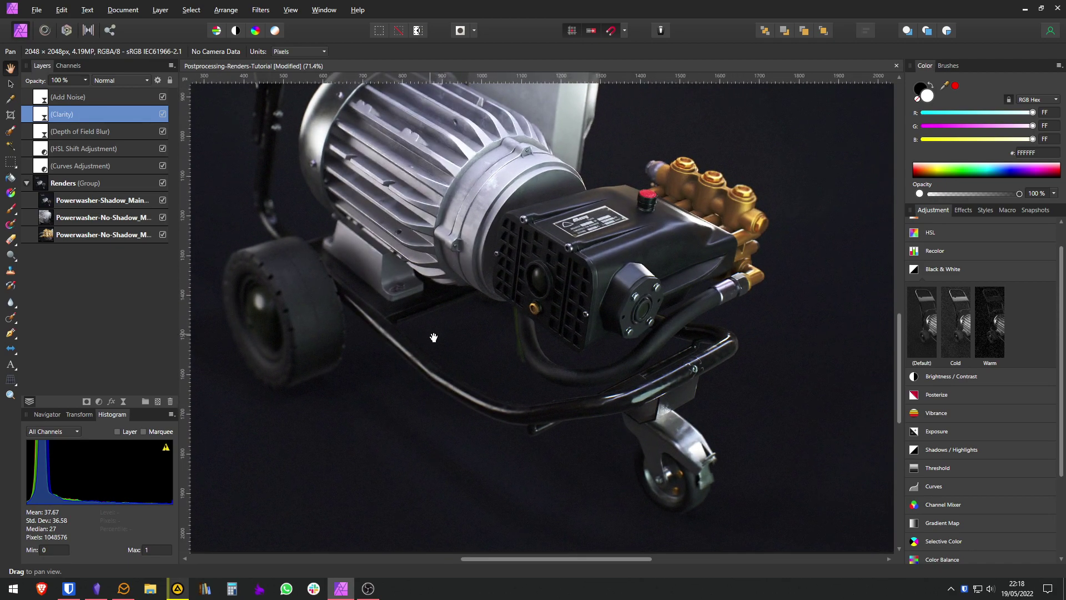
drag(435, 253, 442, 302)
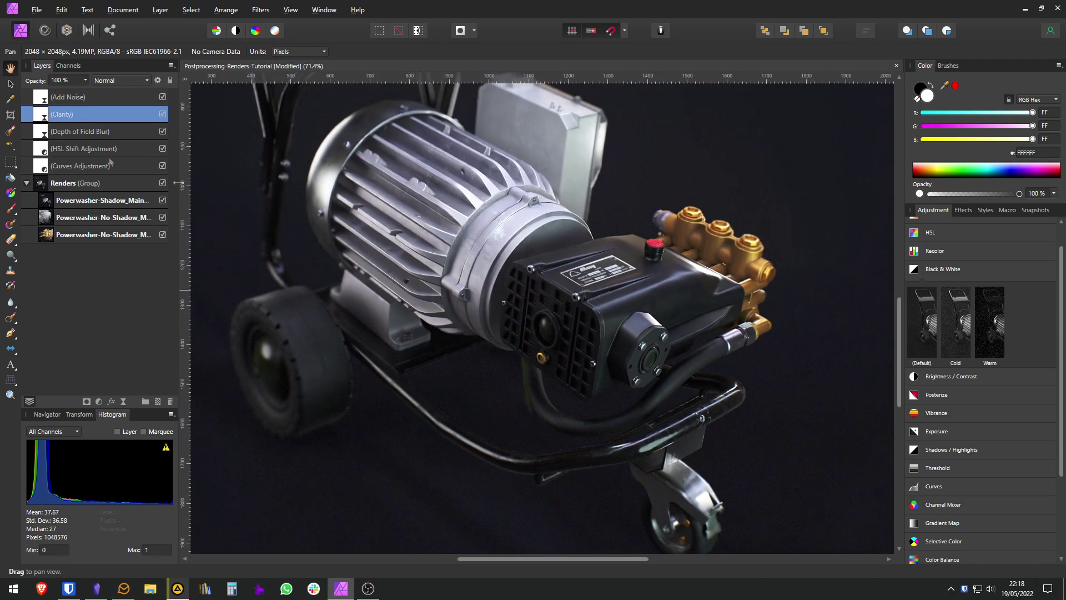
drag(38, 137, 42, 110)
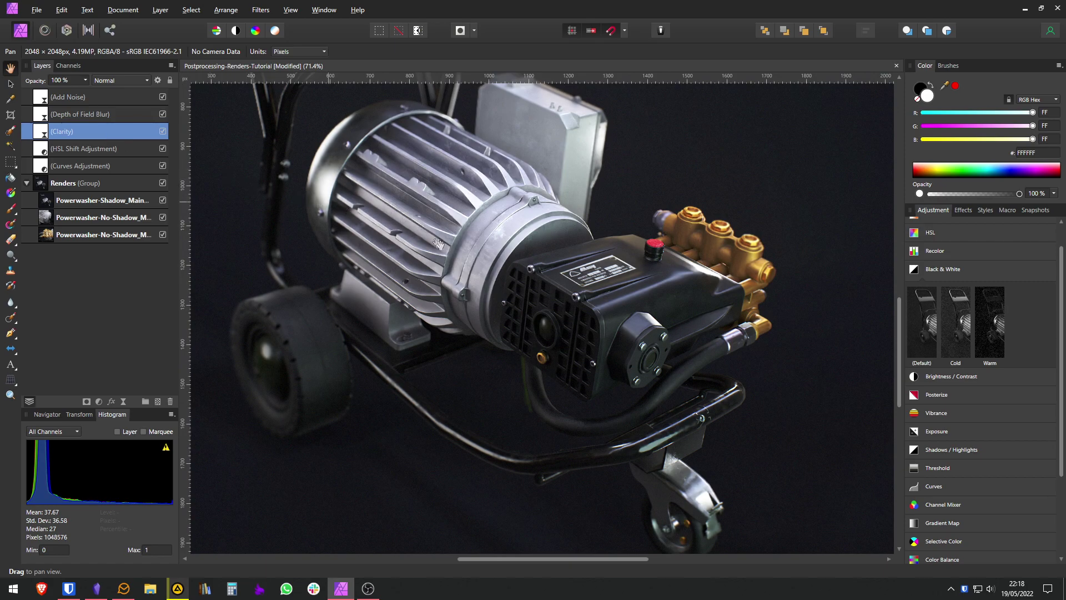
drag(438, 244, 493, 298)
scroll(493, 298, down, 5)
scroll(487, 325, up, 12)
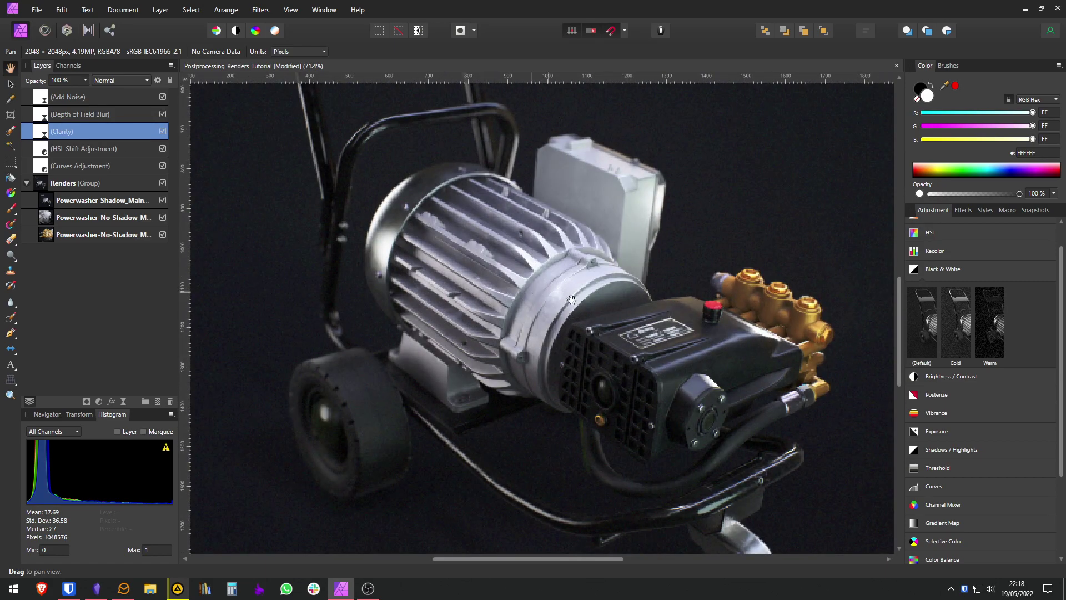
click(108, 165)
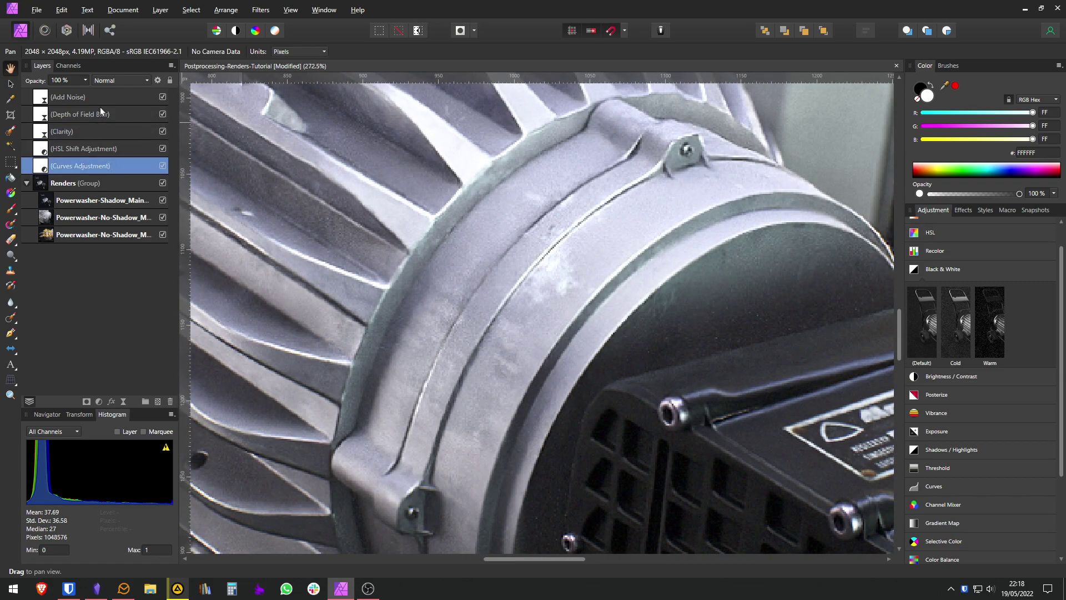
shift+click(98, 104)
Group the five filter layers and toggle the group's visibility to compare before and after.
key(ctrl+g)
click(164, 99)
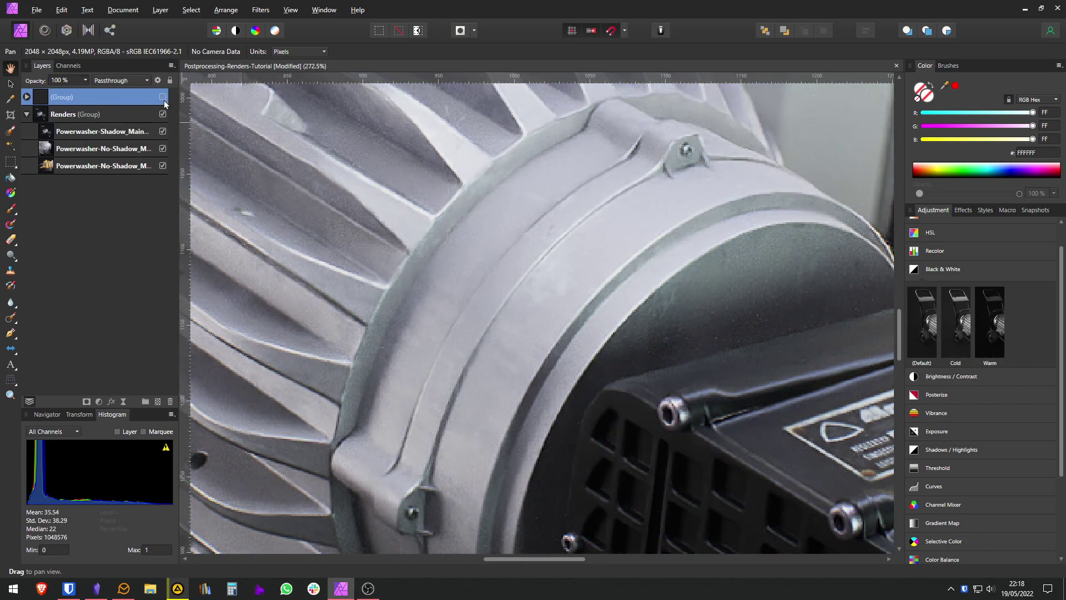
click(164, 99)
click(163, 99)
click(163, 99)
click(164, 99)
click(164, 99)
scroll(511, 329, down, 6)
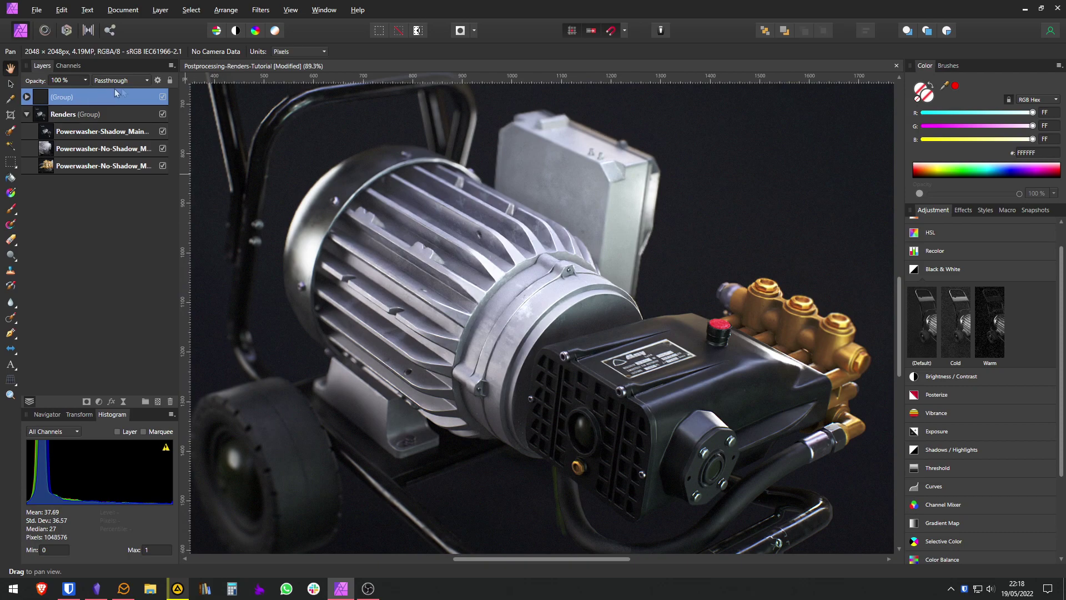
click(162, 99)
click(162, 99)
click(162, 98)
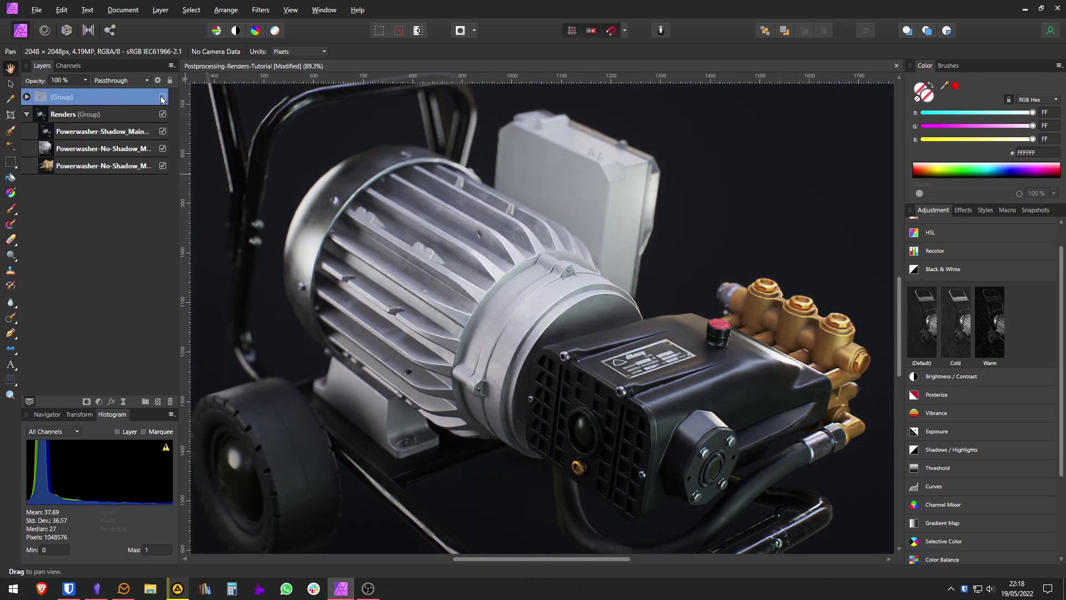
click(162, 99)
click(162, 98)
click(163, 98)
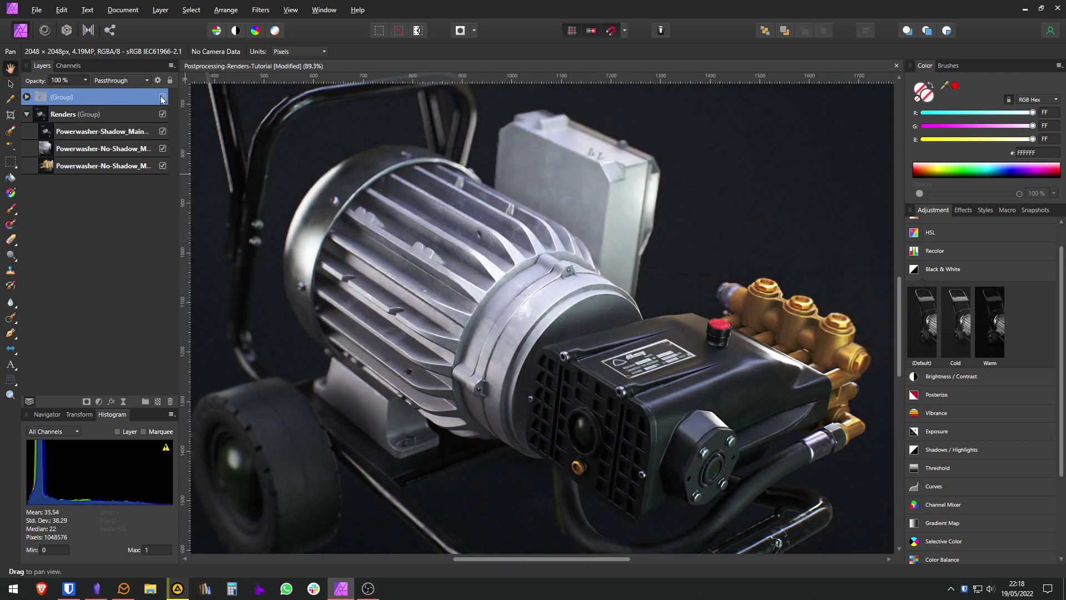
scroll(313, 195, down, 2)
scroll(383, 184, down, 1)
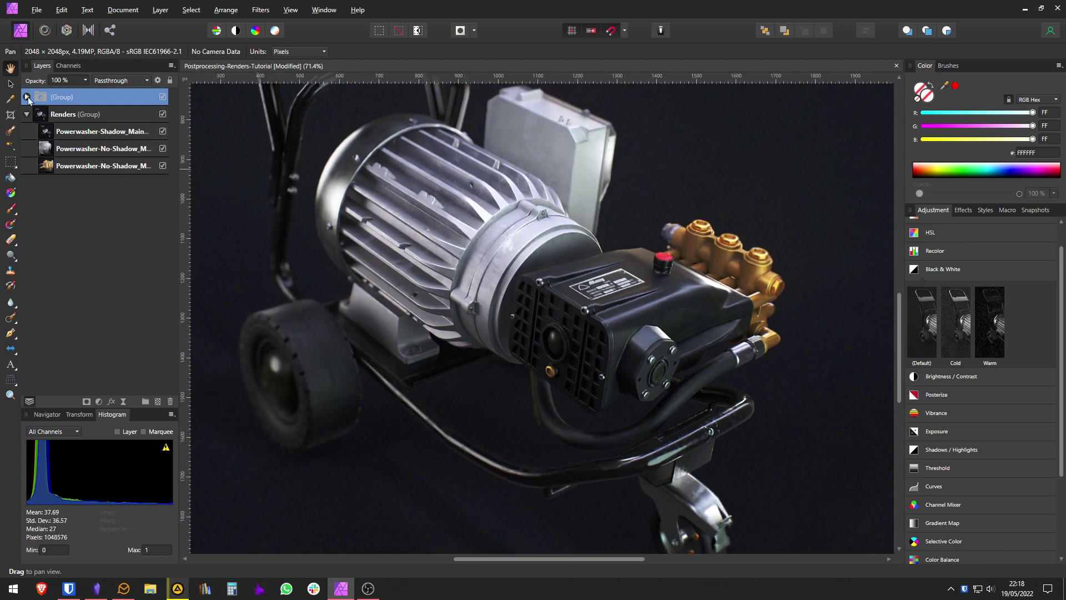
Expand the group and toggle Curves Adjustment on and off to compare its effect.
click(27, 98)
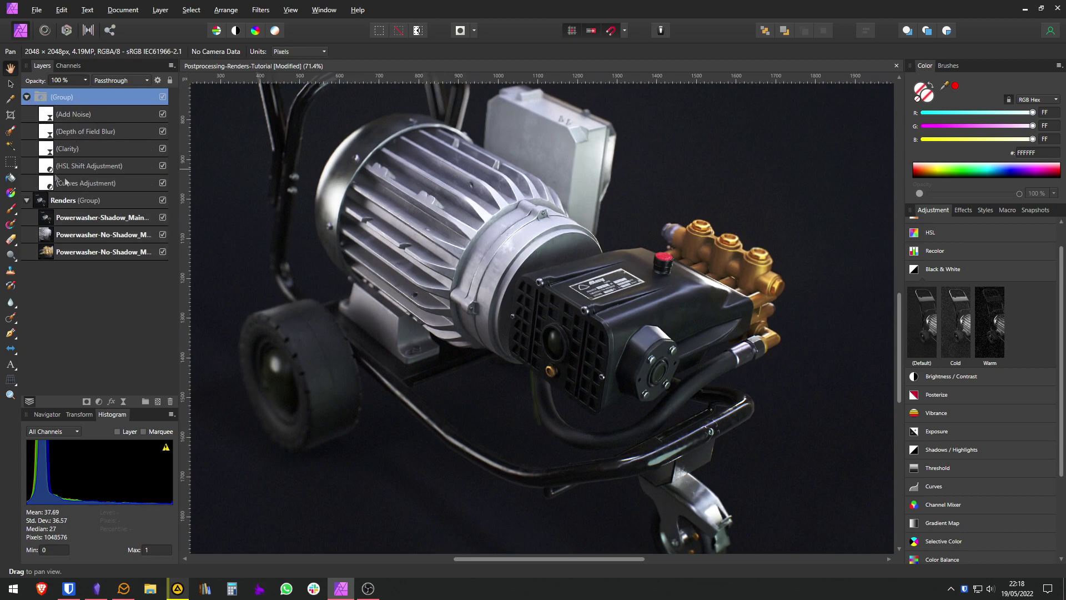
click(156, 183)
click(164, 182)
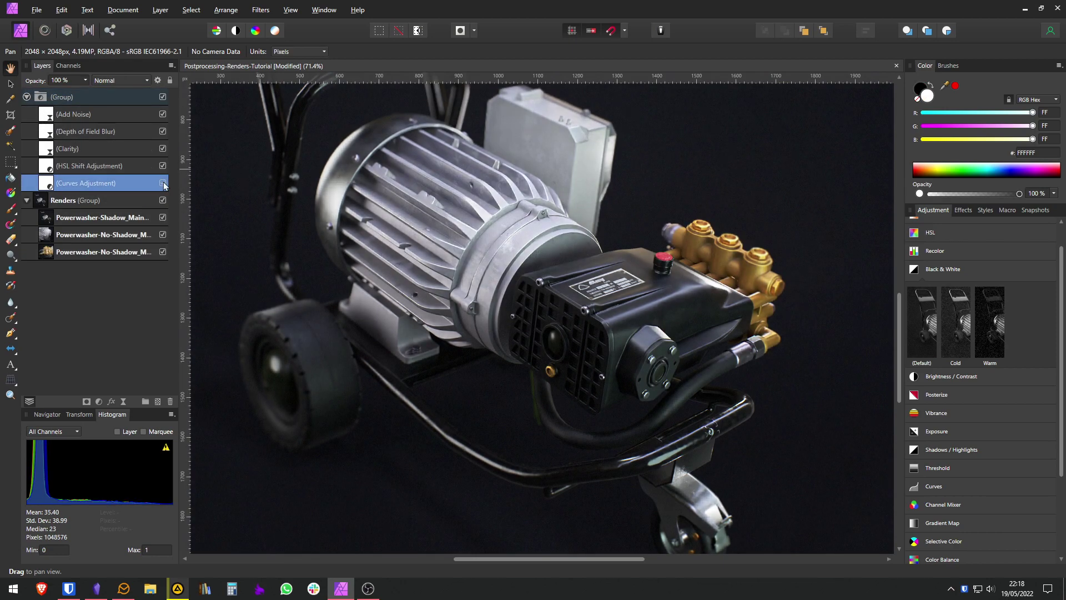
click(163, 183)
click(164, 182)
click(163, 183)
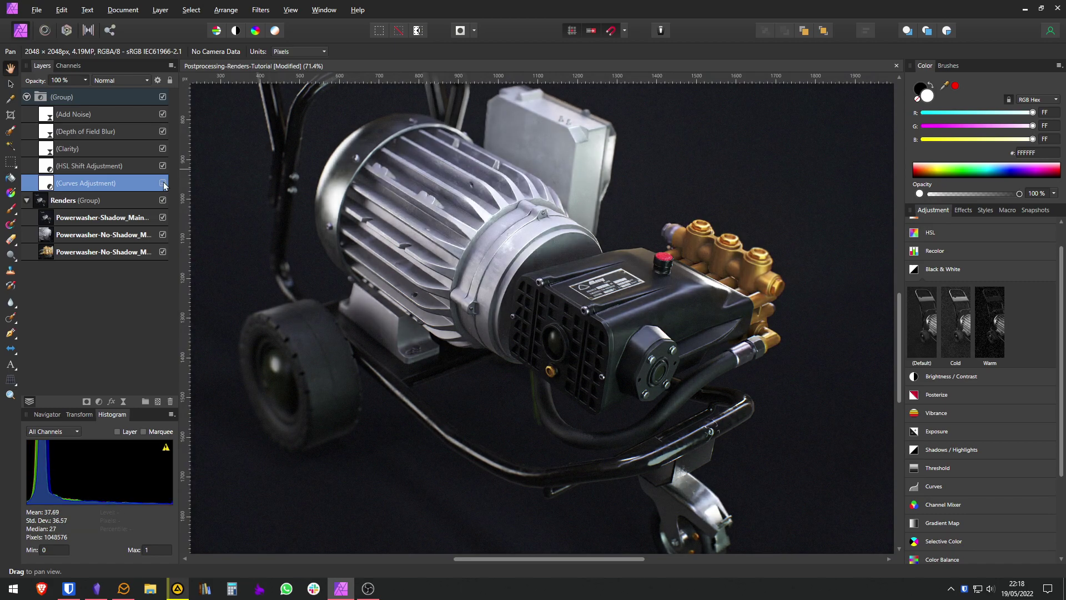
click(163, 183)
Edit the Curves points to deepen shadows, tame highlights and keep midtones near the diagonal.
click(164, 183)
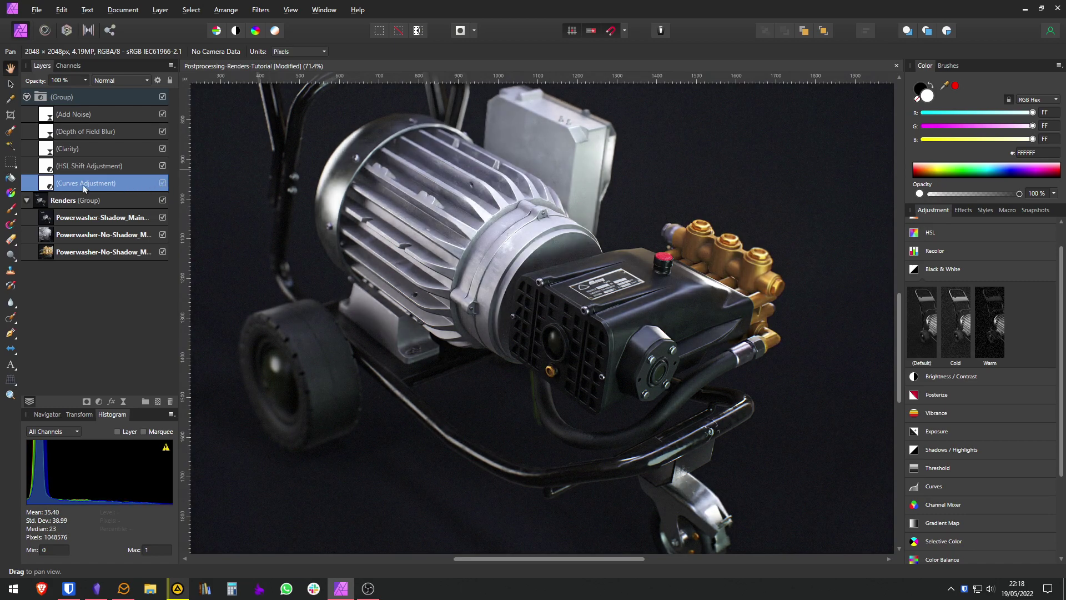
double_click(51, 188)
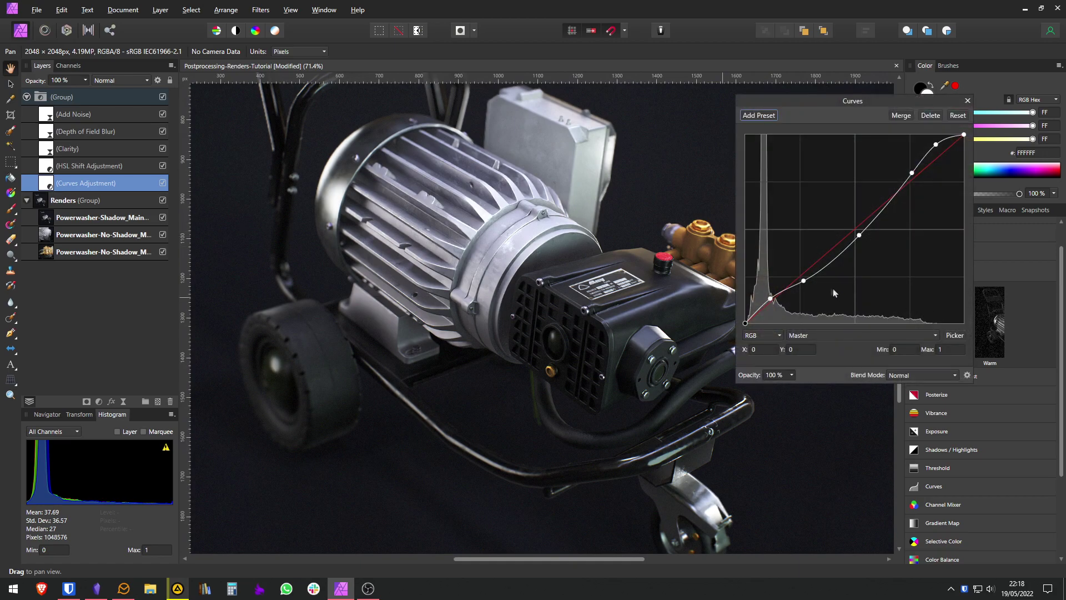
drag(772, 298, 774, 299)
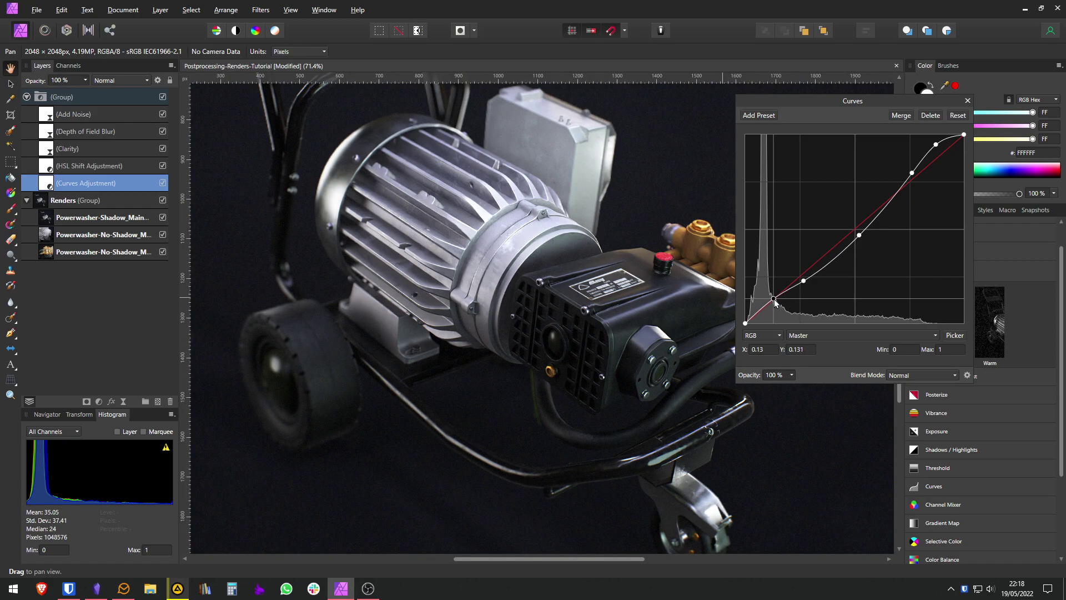
drag(937, 151, 936, 159)
click(912, 175)
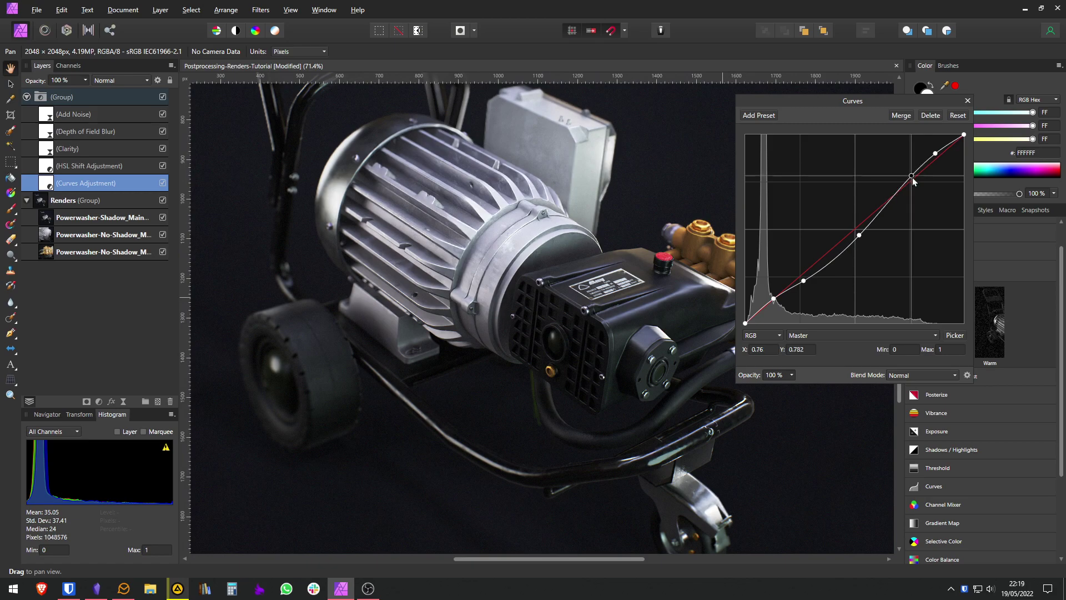
drag(913, 176, 914, 178)
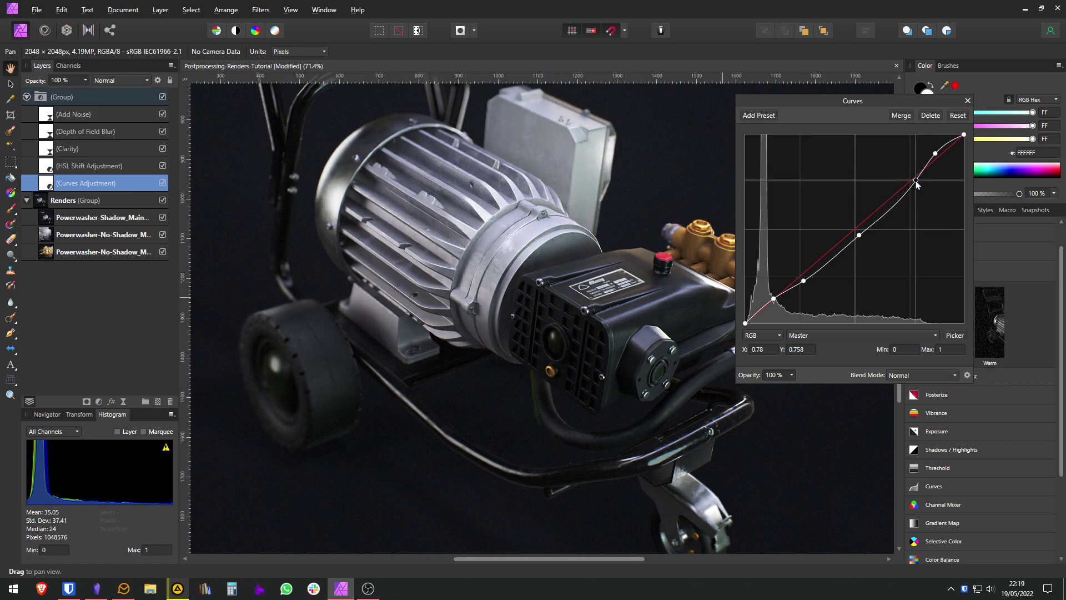
drag(859, 235, 859, 229)
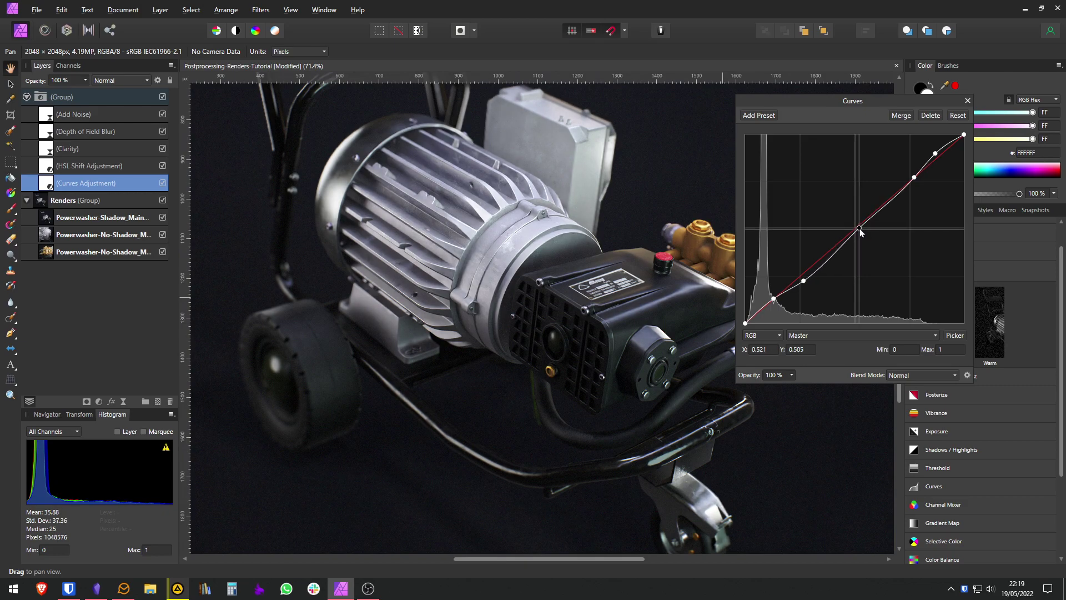
click(967, 101)
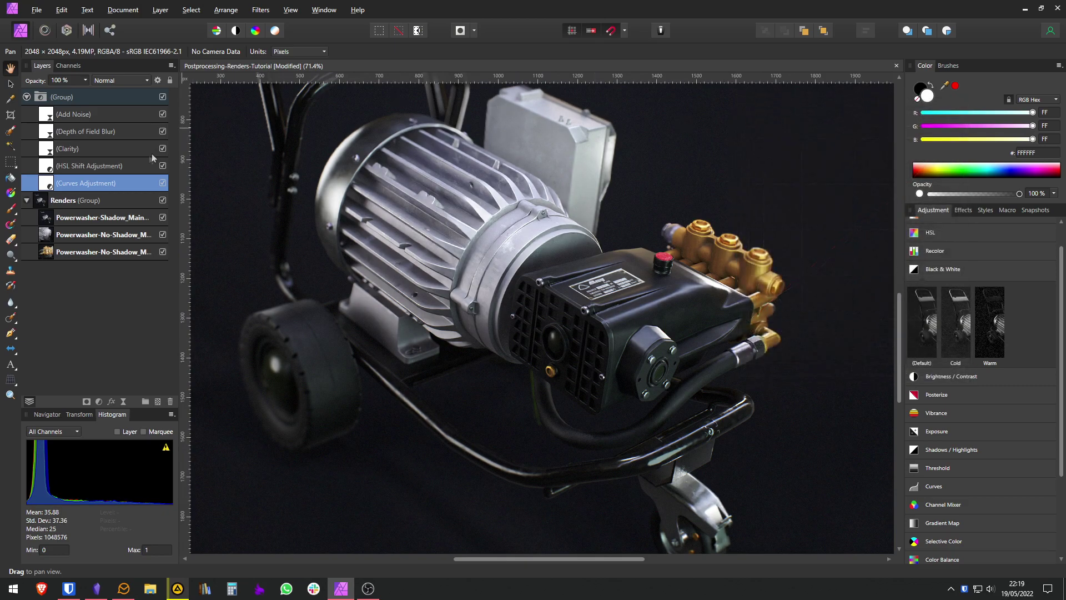
Compare the image with and without Curves Adjustment, then delete that layer.
click(165, 181)
click(165, 181)
click(165, 181)
click(165, 181)
click(163, 183)
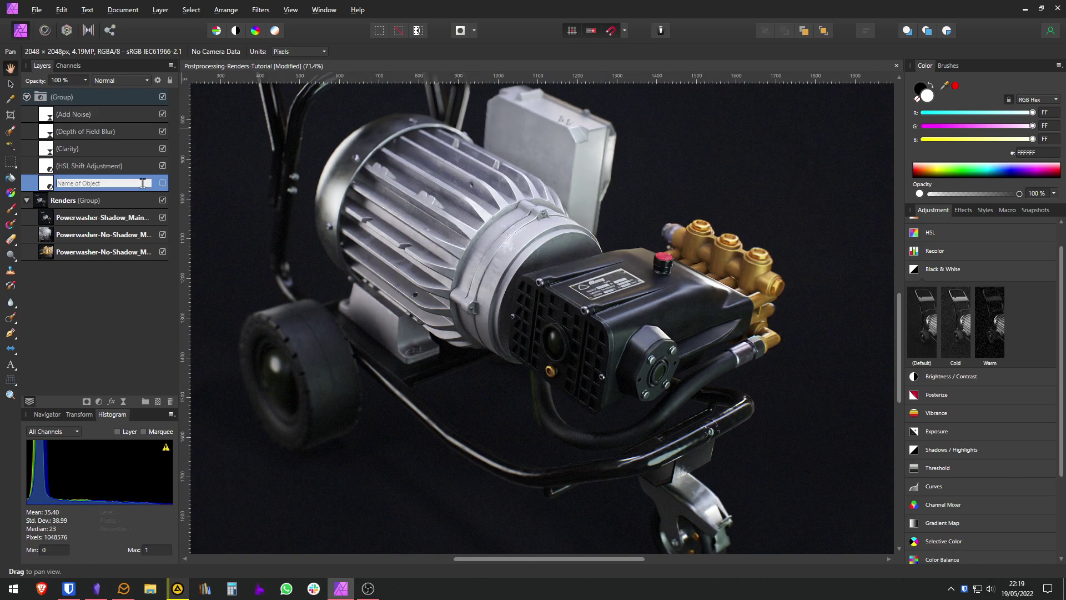
key(Delete)
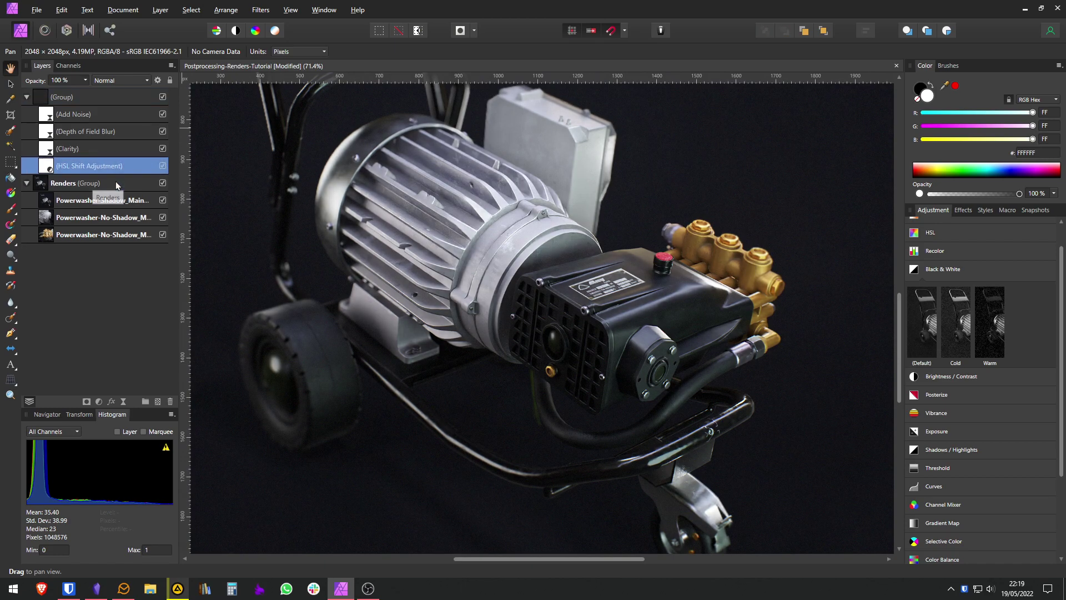
drag(603, 193, 562, 205)
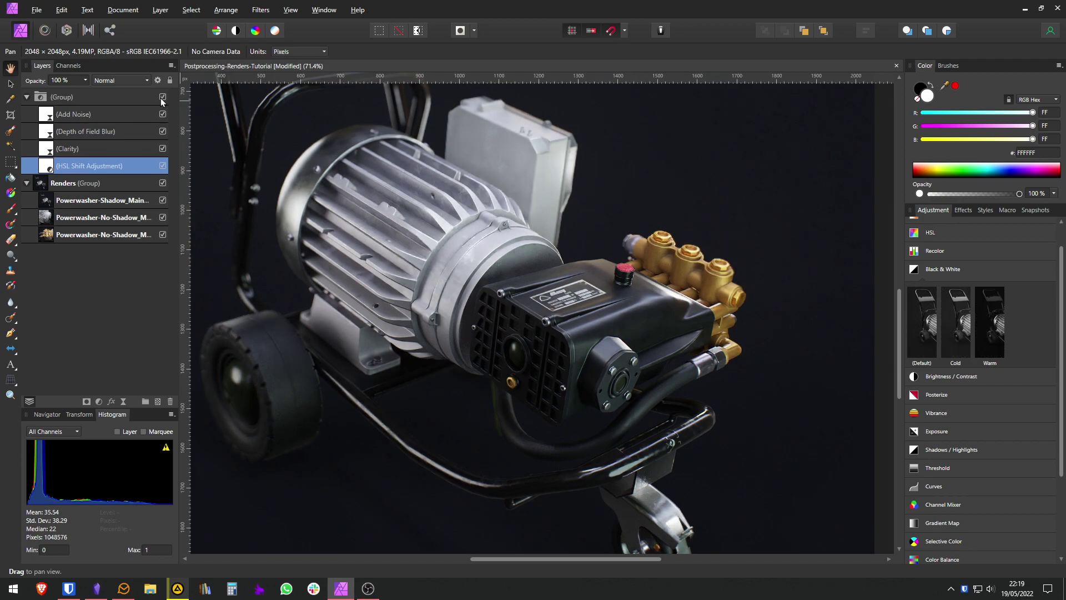
Toggle the filter group on and off with the whole render in view to compare before and after.
scroll(572, 254, down, 1)
mouse_move(545, 270)
mouse_down()
mouse_move(573, 254)
mouse_move(555, 285)
mouse_up()
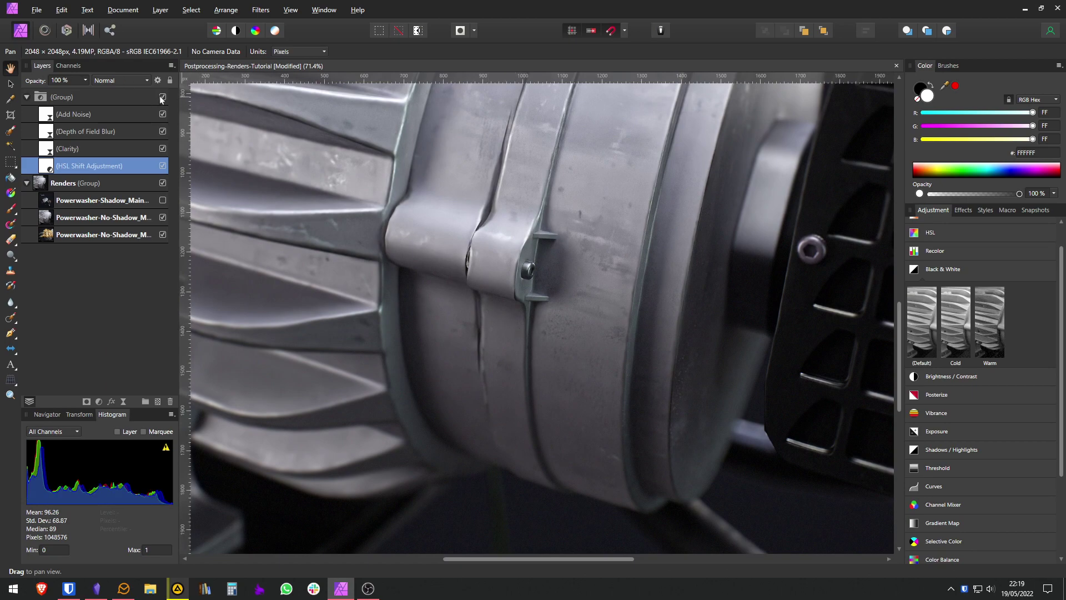
click(162, 97)
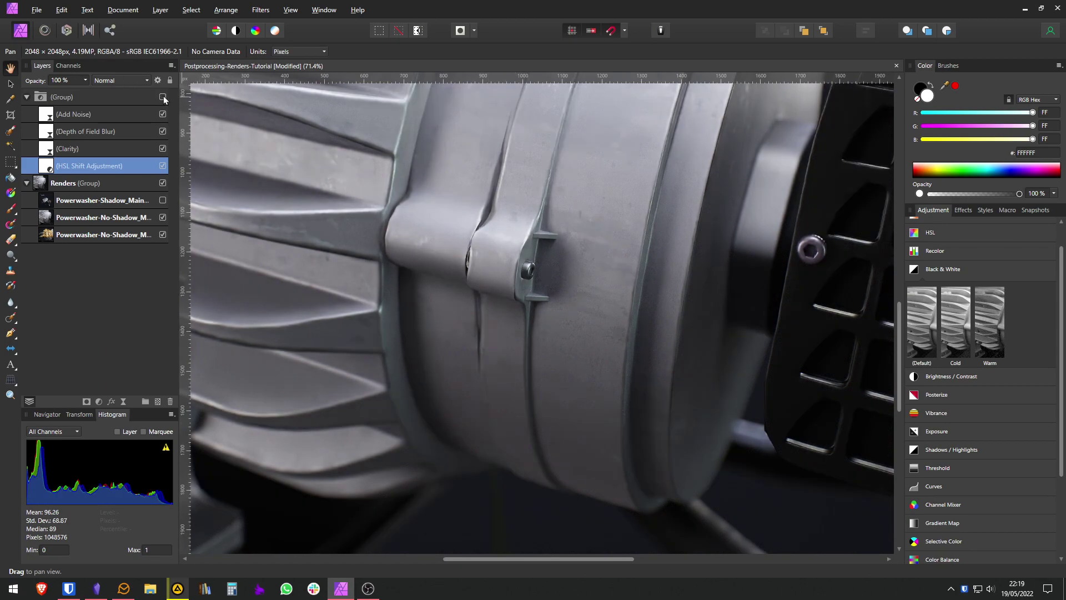
click(162, 96)
key(ctrl+0)
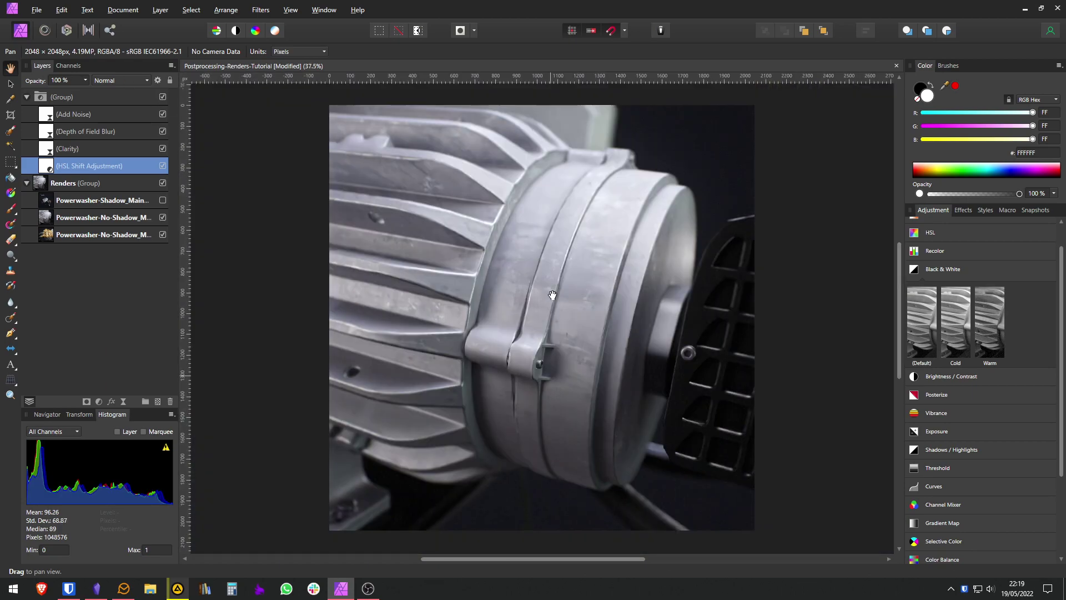
click(161, 98)
click(162, 98)
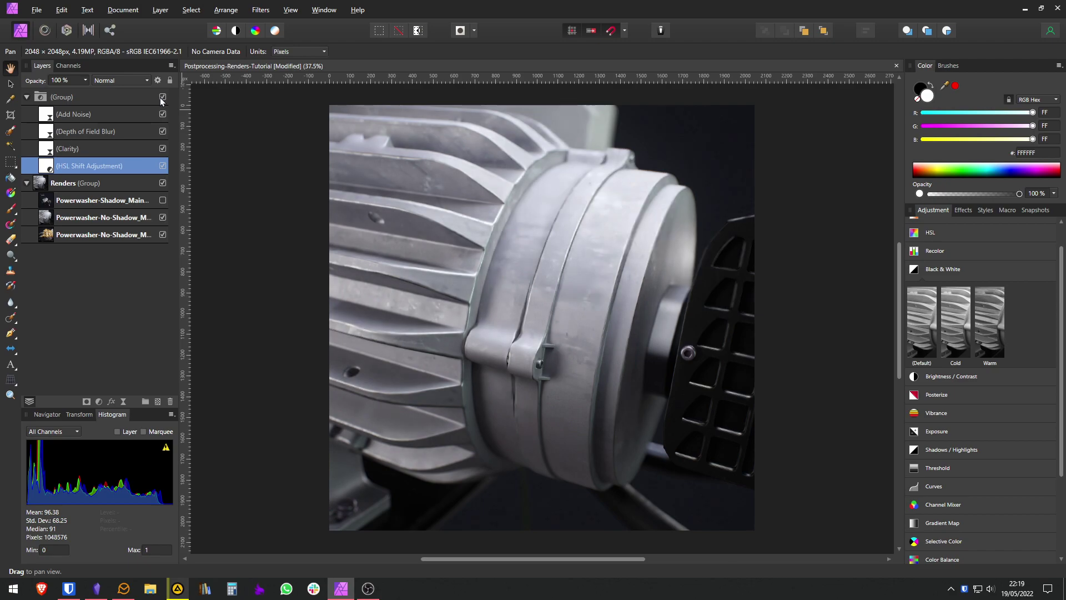
click(161, 99)
click(162, 98)
click(162, 98)
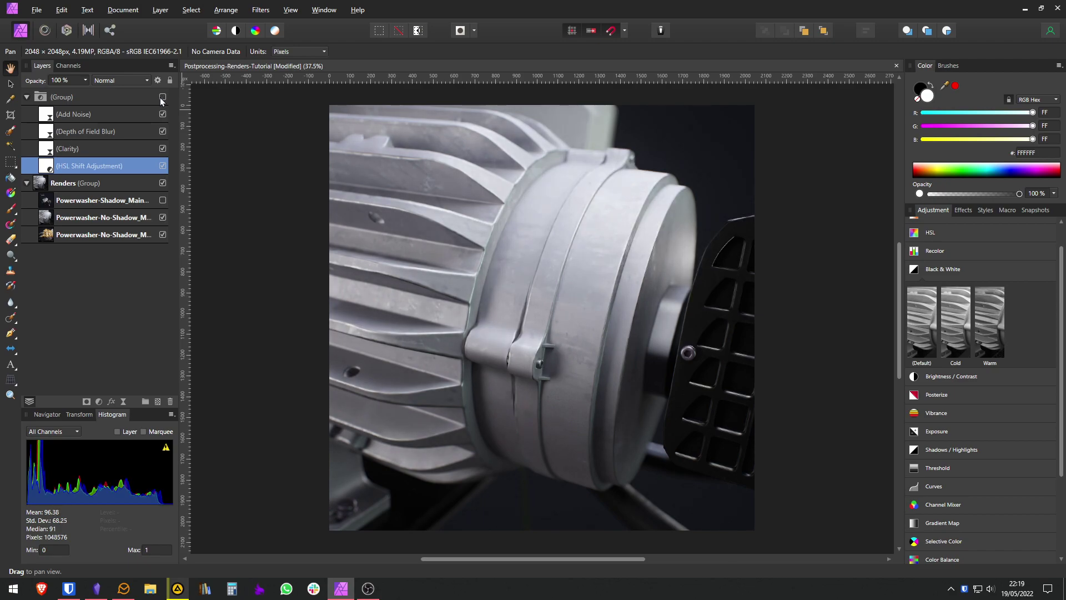
click(162, 98)
Zoom in to inspect the blur with the group toggled, then select Depth of Field Blur.
scroll(778, 295, up, 10)
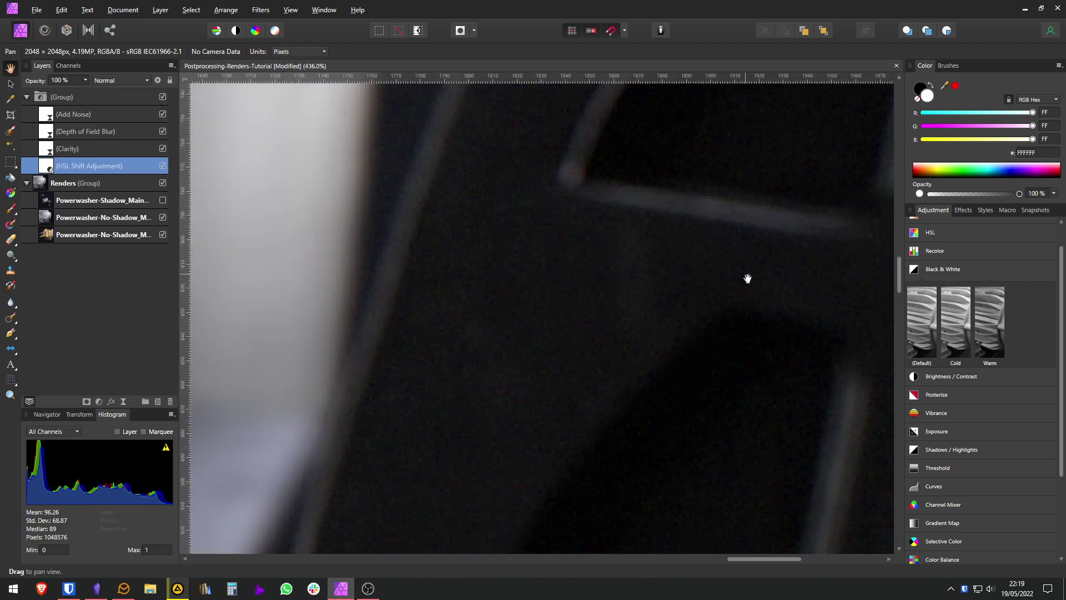
click(164, 100)
click(163, 100)
click(163, 100)
scroll(673, 255, down, 8)
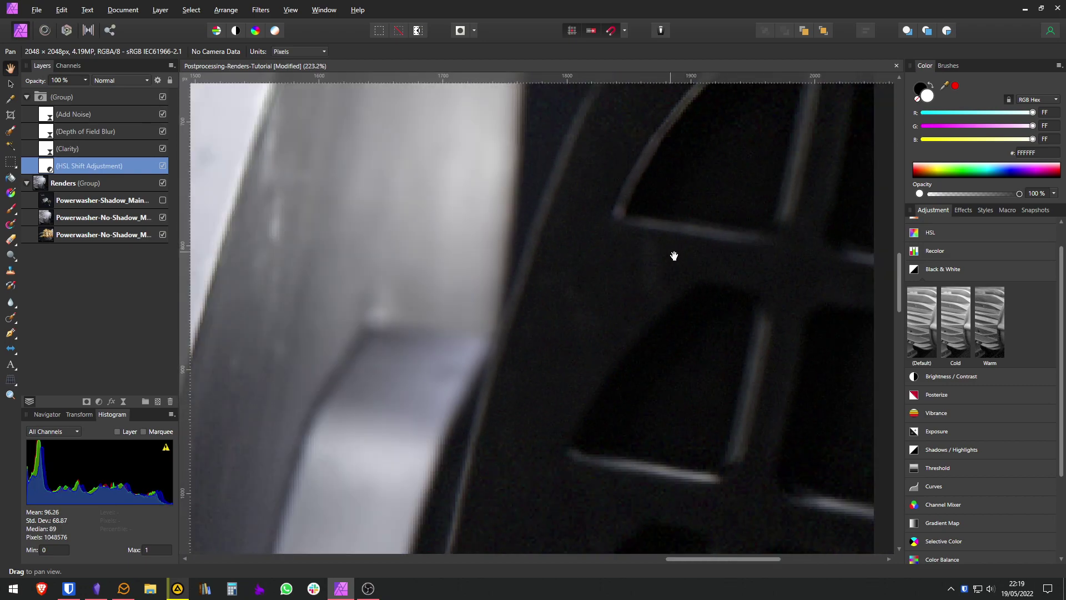
click(83, 132)
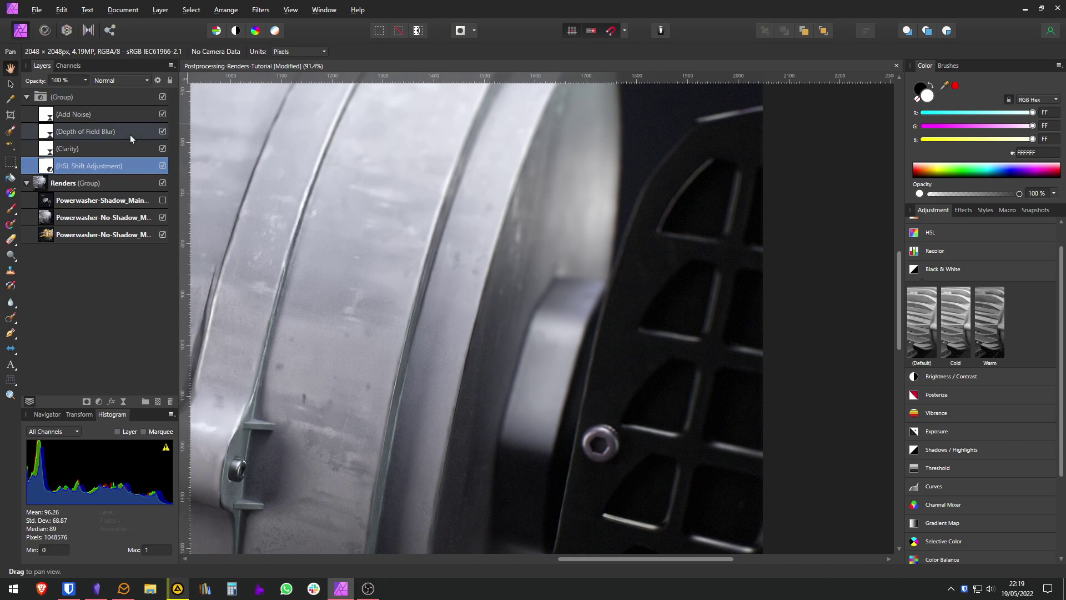
scroll(503, 256, down, 3)
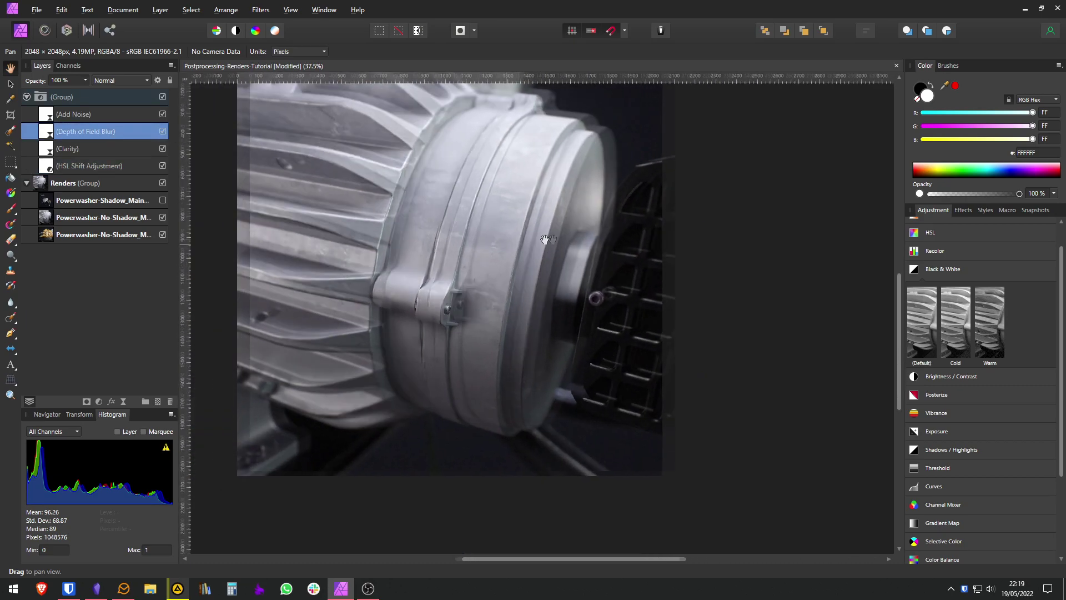
Hide the second no-shadow render to reveal the pump and compare with the filter group off and on.
click(163, 217)
scroll(624, 311, up, 3)
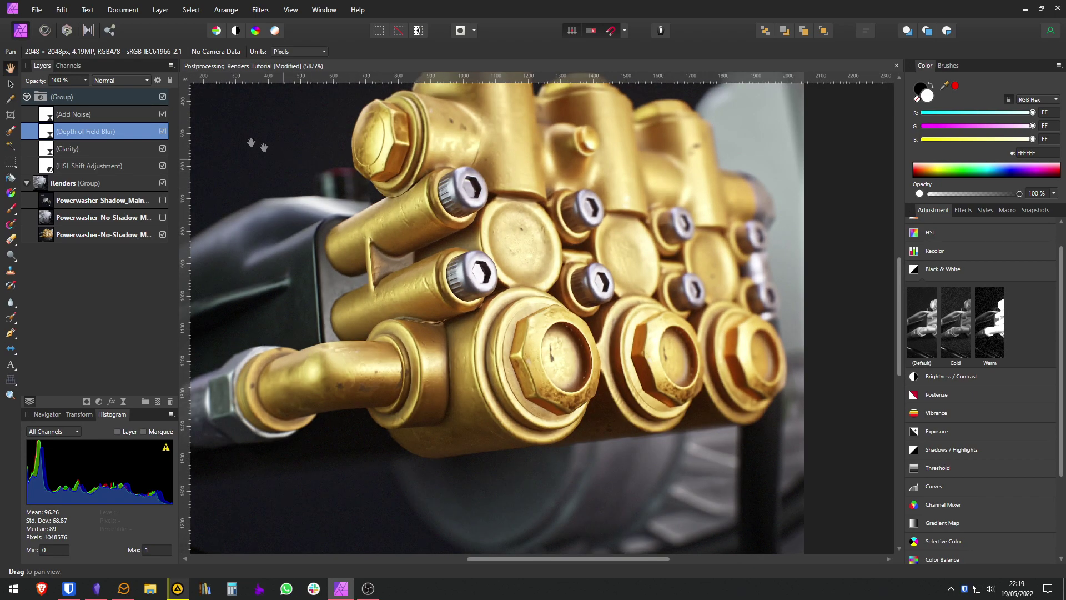
click(162, 97)
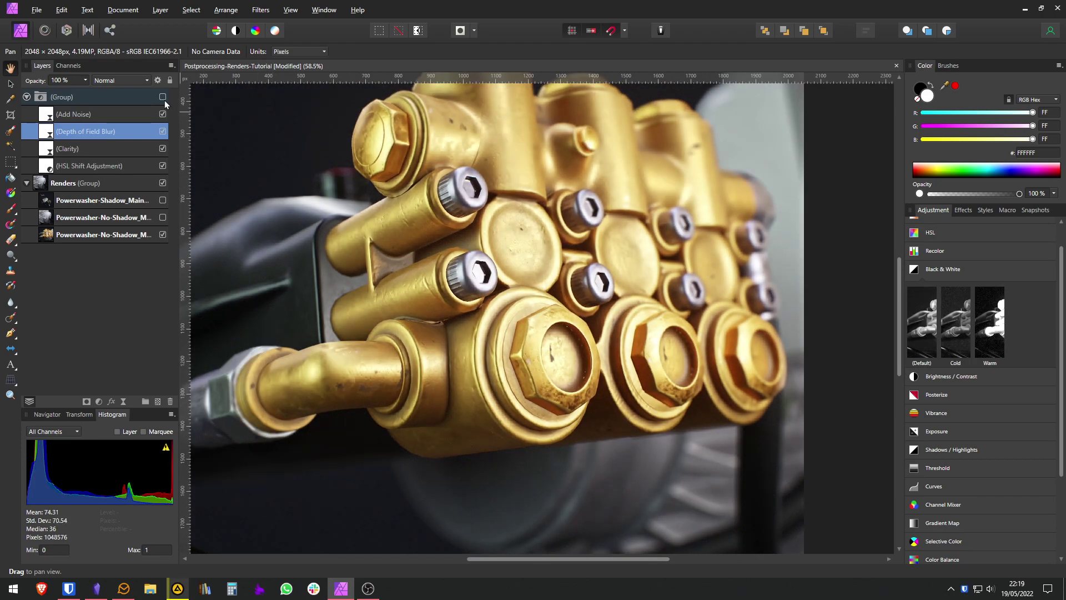
click(162, 97)
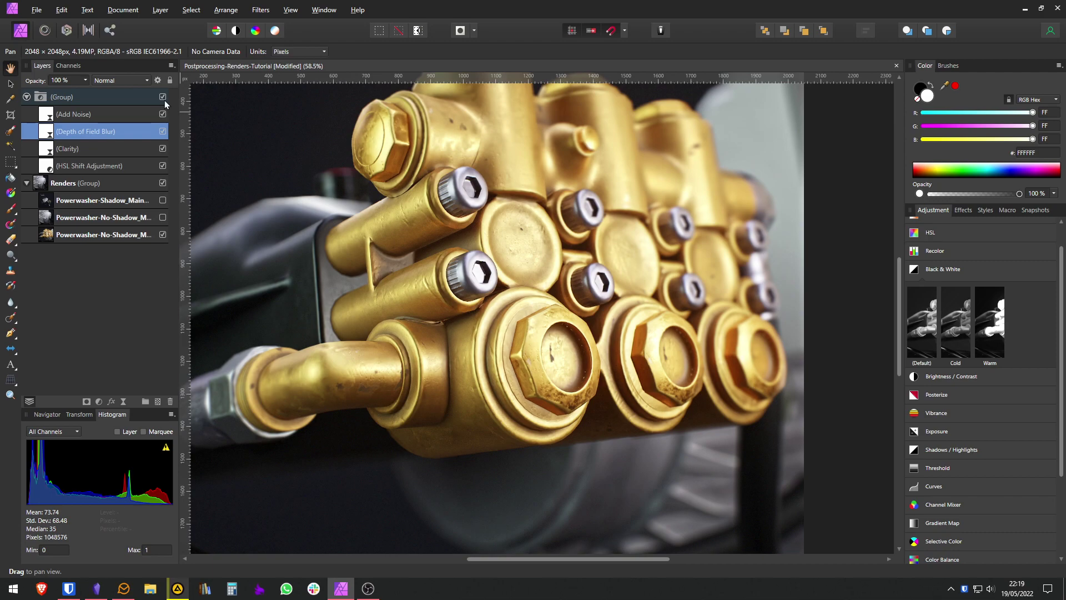
scroll(513, 258, down, 3)
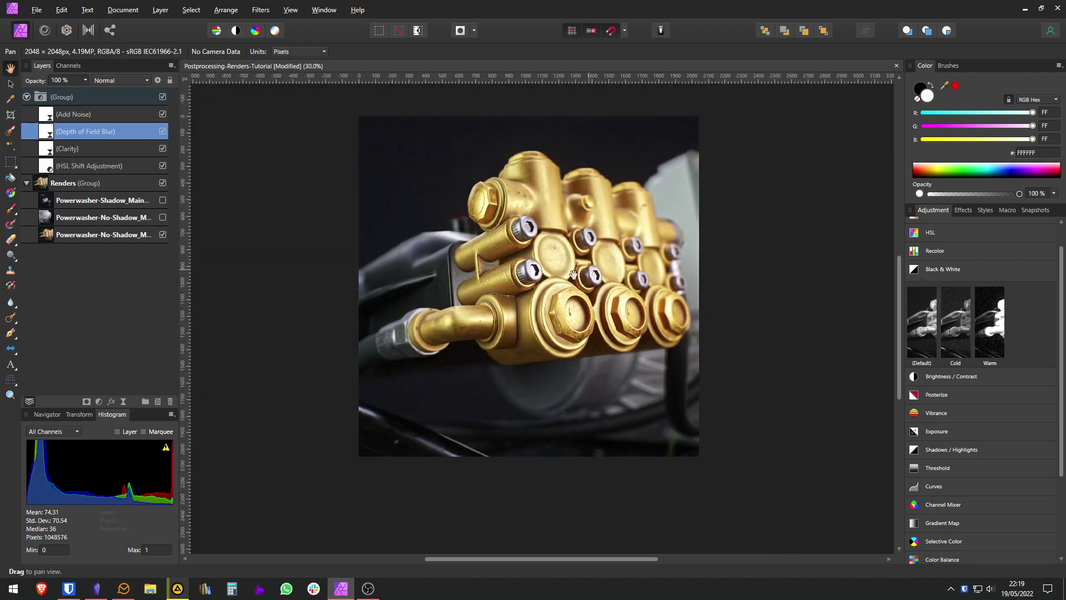
Rotate, move up-right and enlarge the depth-of-field focus ellipse over the pump.
double_click(63, 132)
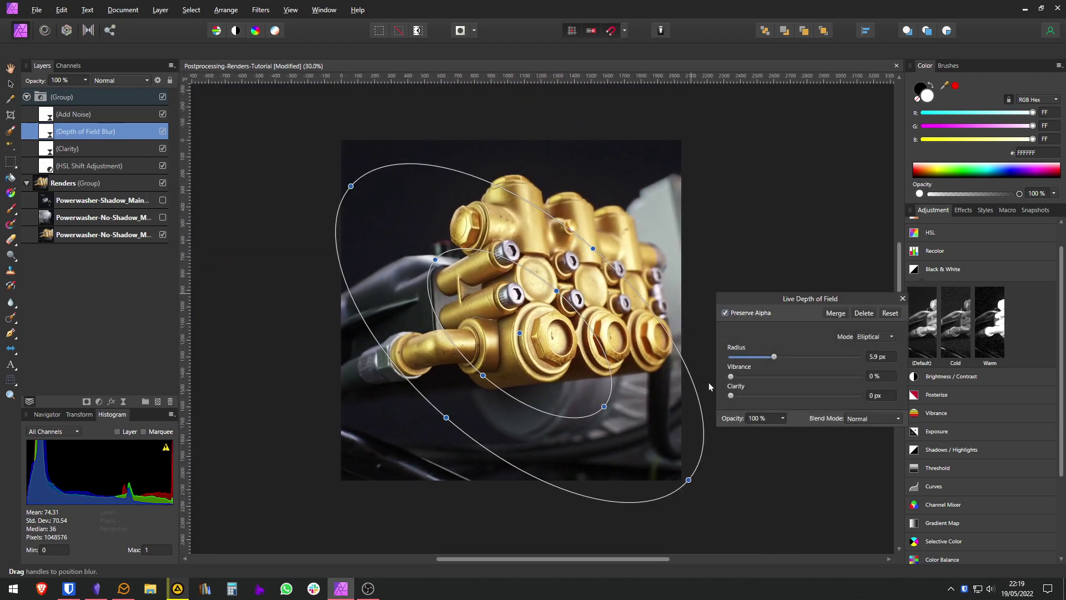
drag(693, 486, 729, 221)
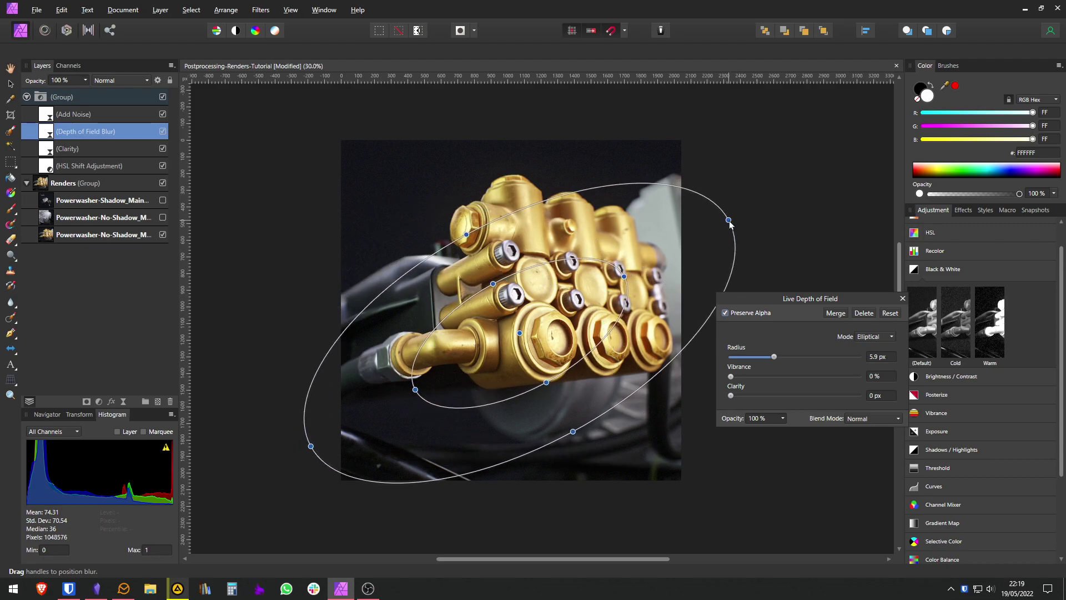
drag(522, 337, 582, 279)
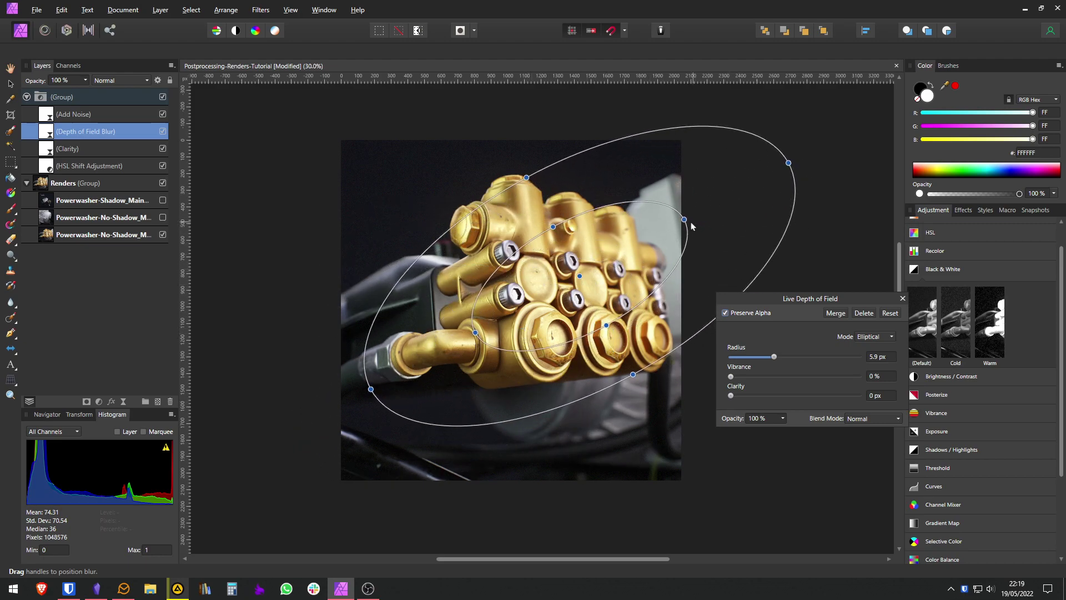
drag(532, 179, 528, 122)
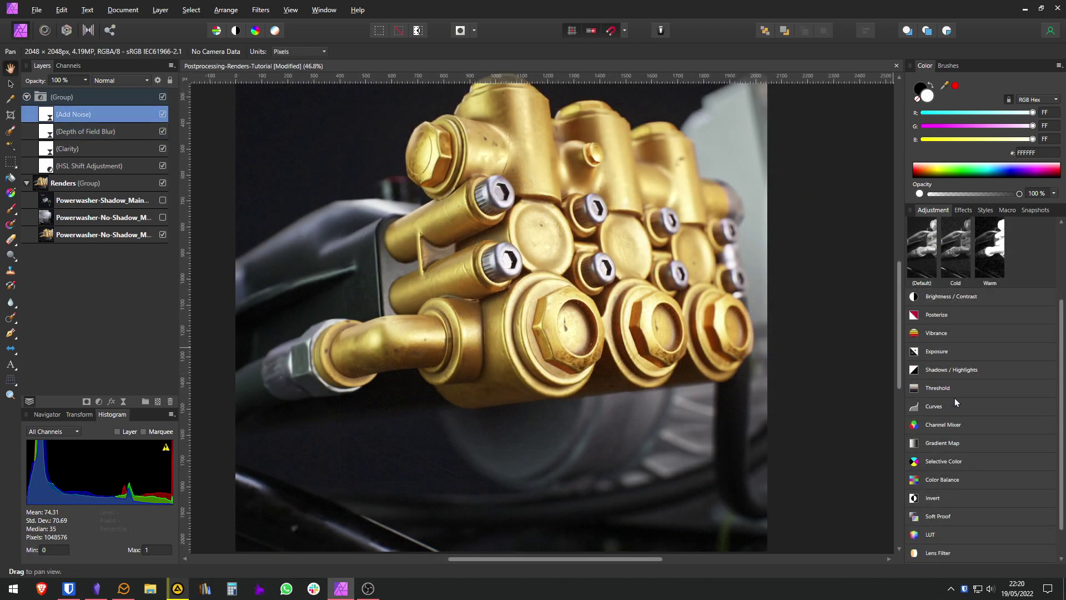
scroll(954, 398, up, 4)
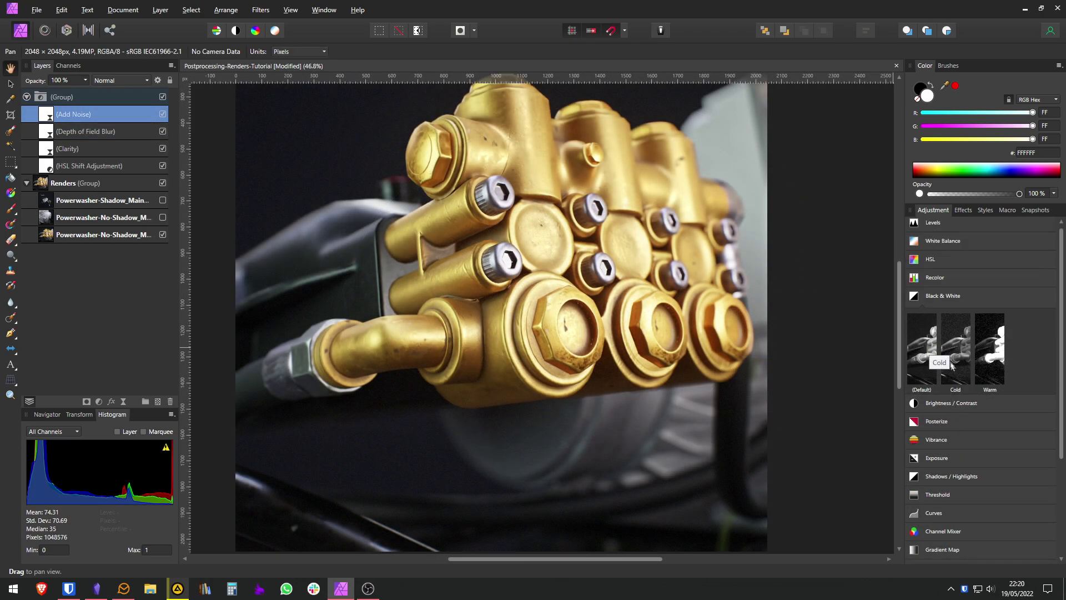
click(958, 418)
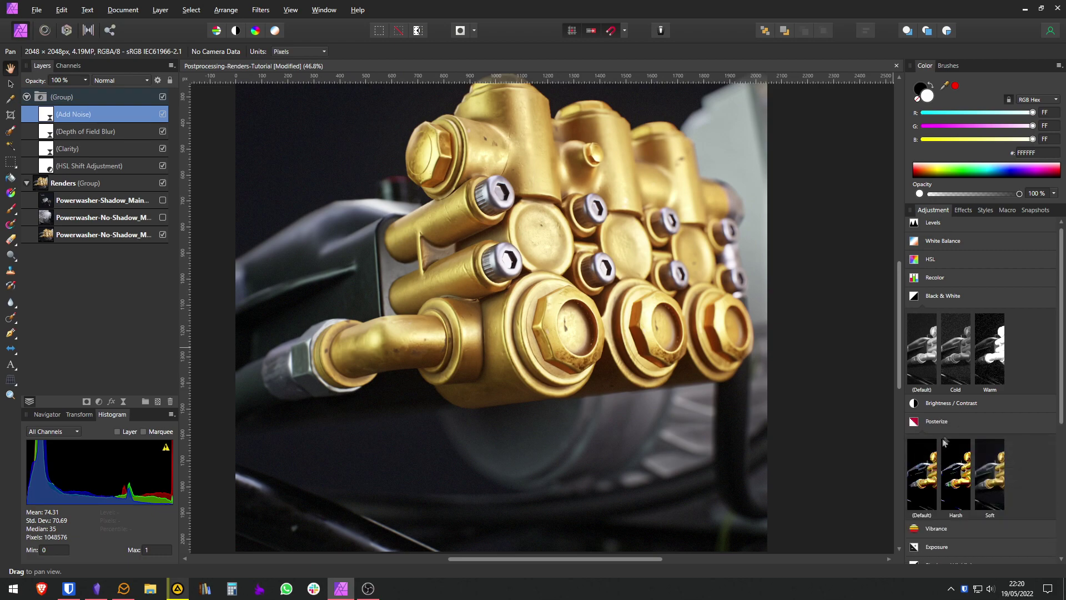
click(929, 466)
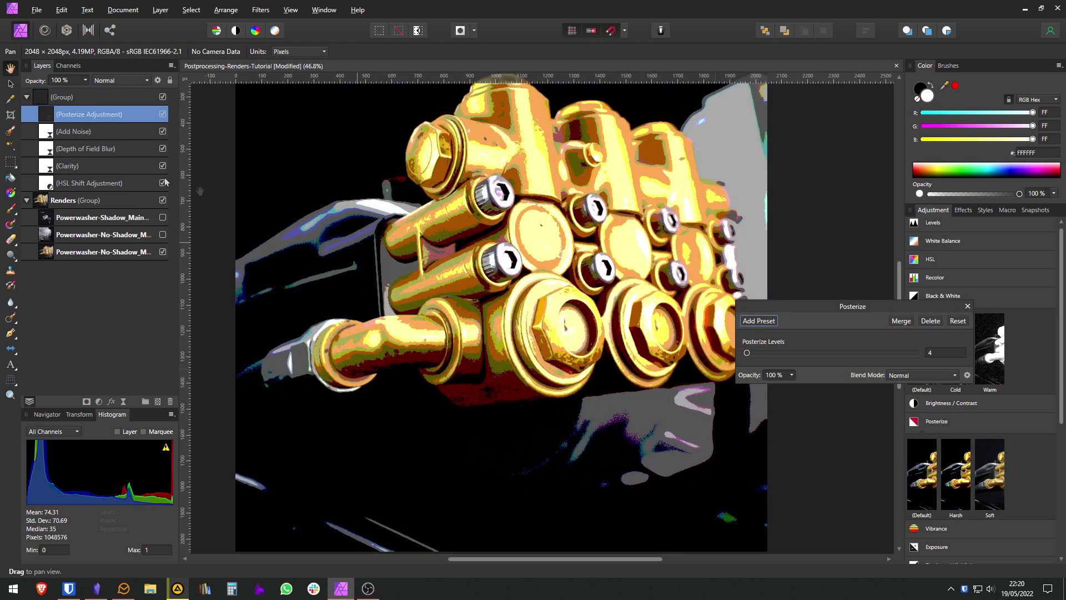
mouse_move(747, 353)
mouse_down()
mouse_move(763, 353)
mouse_move(739, 357)
mouse_move(749, 357)
mouse_up()
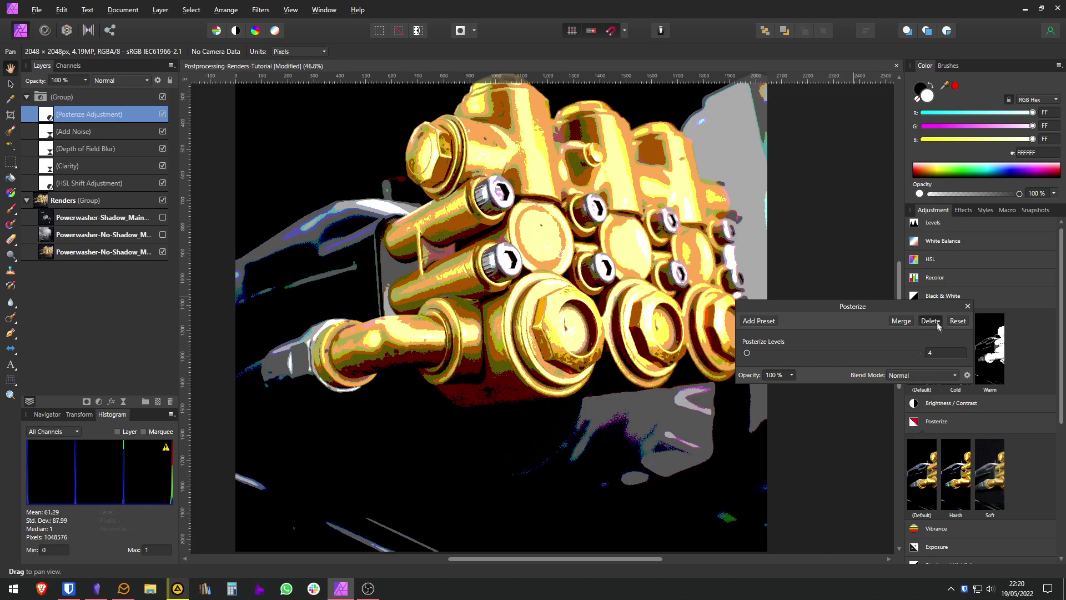
click(930, 320)
scroll(955, 374, down, 3)
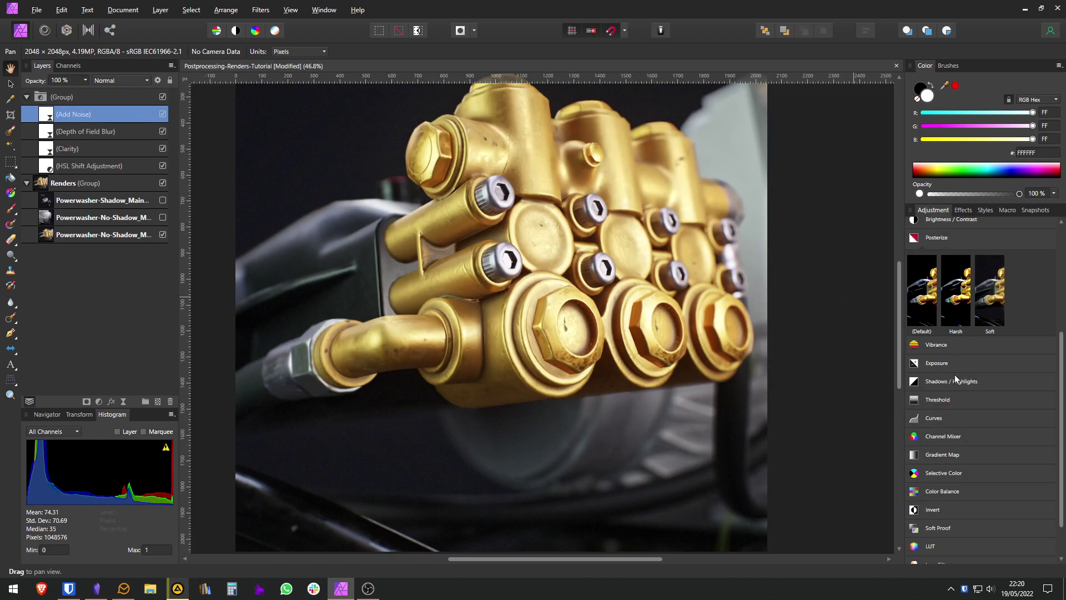
scroll(954, 375, up, 3)
Open the Clarity filter settings and preview its effect off and back on.
scroll(946, 250, down, 5)
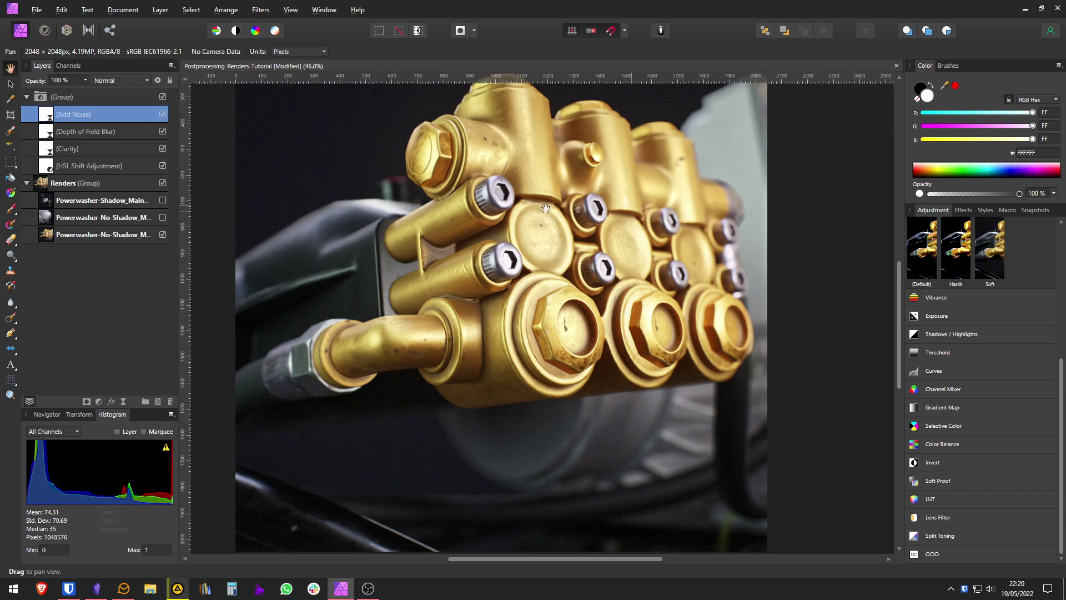
click(125, 406)
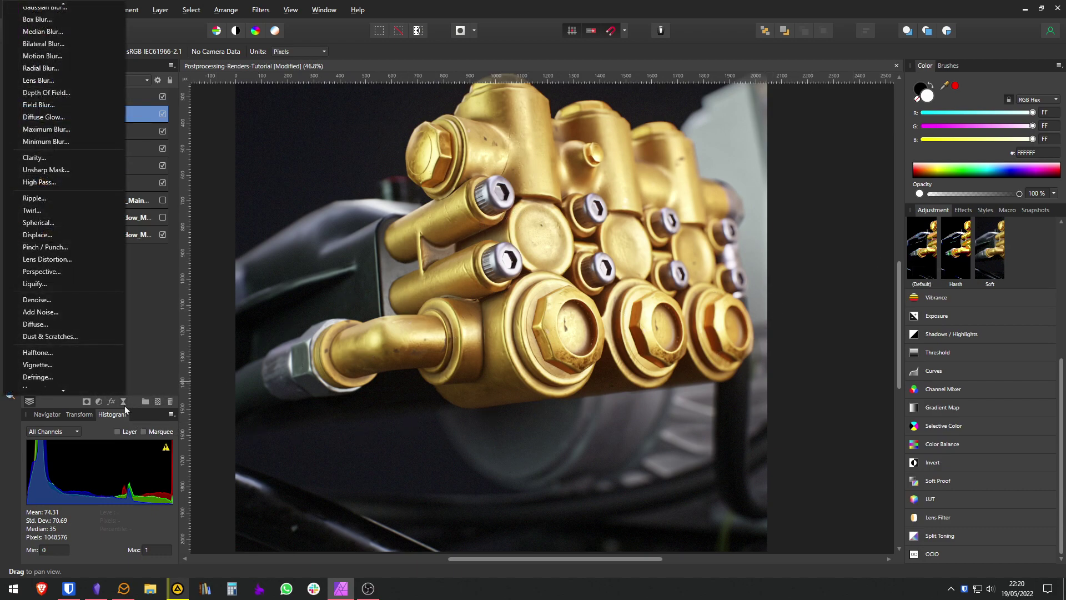
click(124, 405)
click(124, 404)
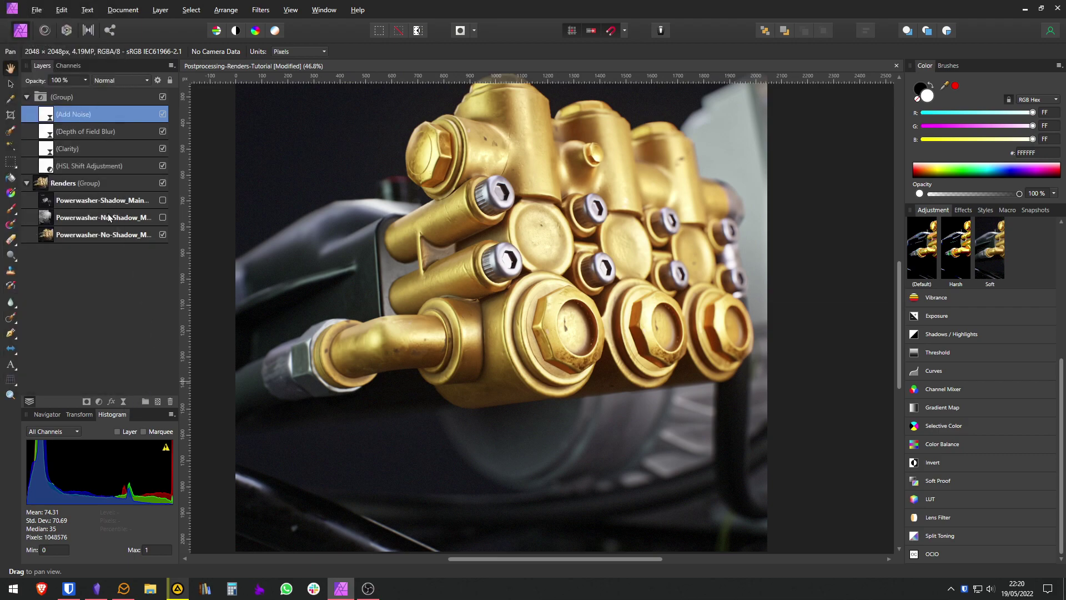
double_click(45, 148)
mouse_move(859, 395)
mouse_down()
mouse_move(736, 397)
mouse_move(863, 402)
mouse_up()
key(h)
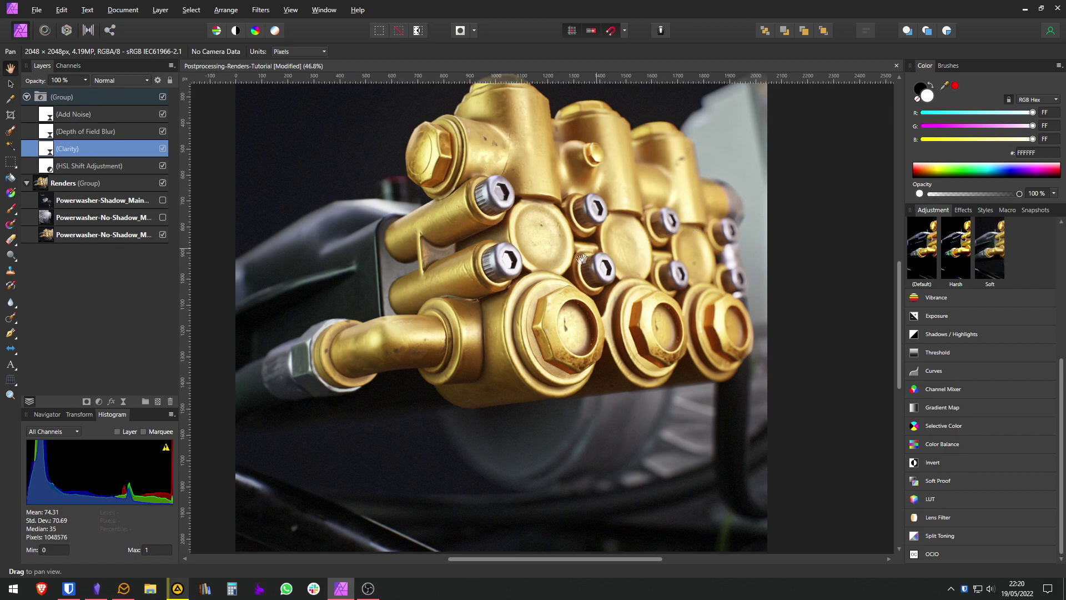
Select the Add Noise layer and add a Vignette live filter.
click(91, 119)
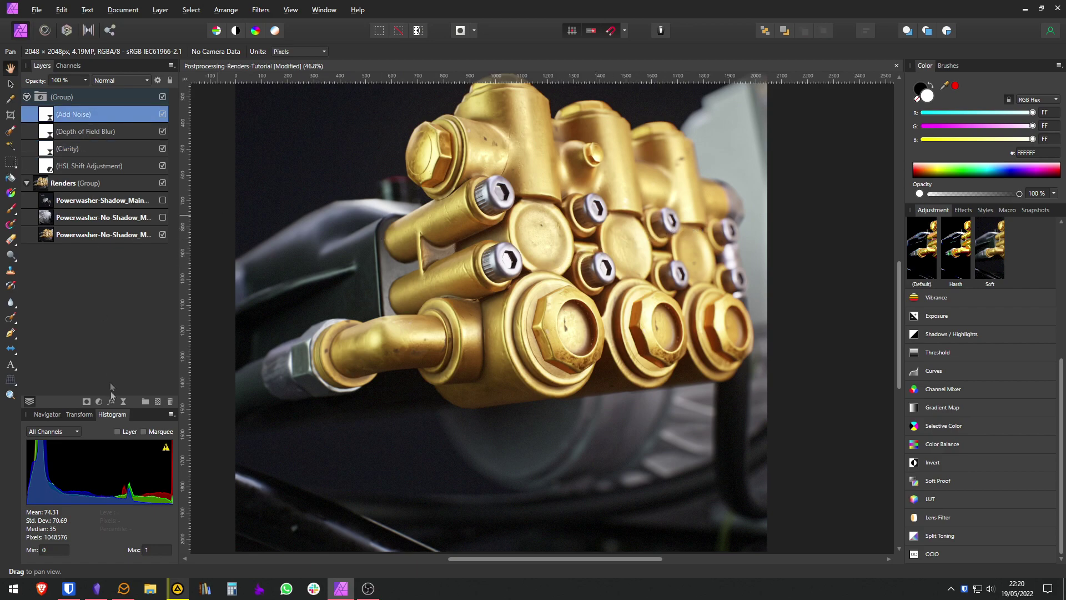
click(99, 402)
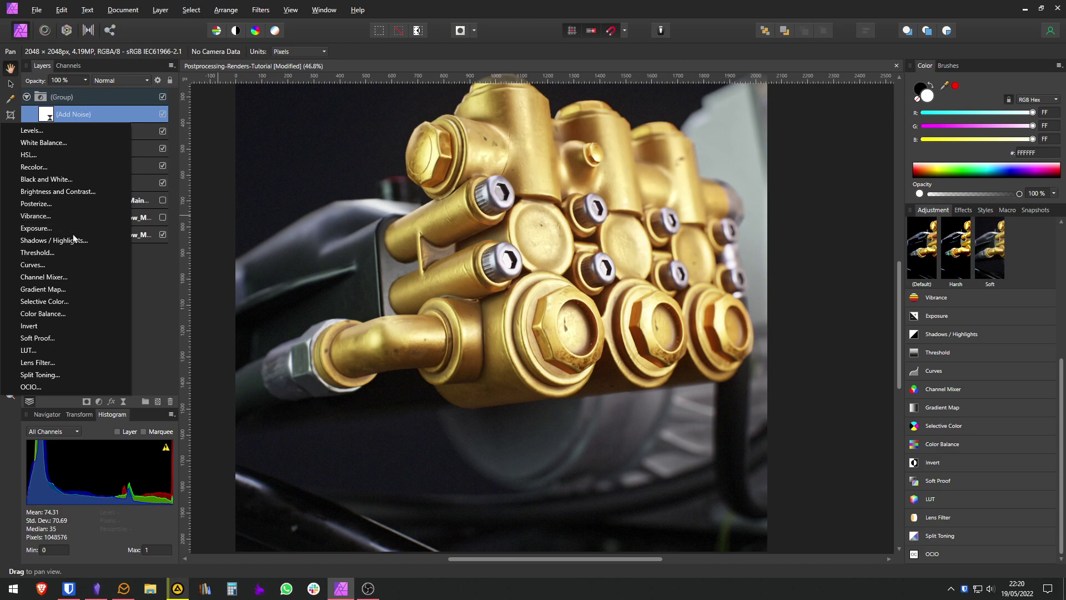
click(123, 401)
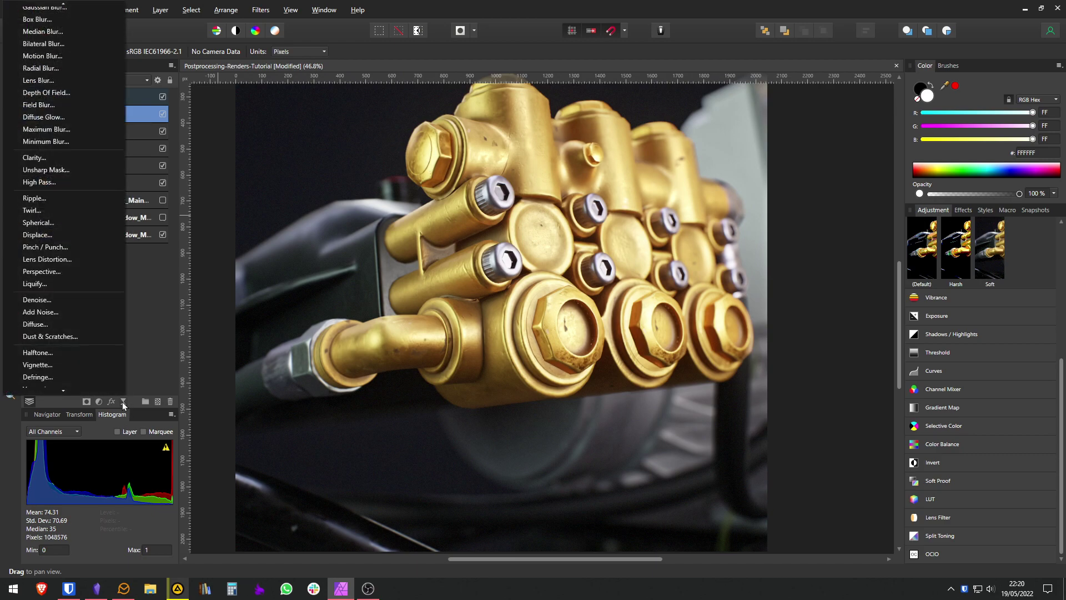
scroll(103, 291, down, 2)
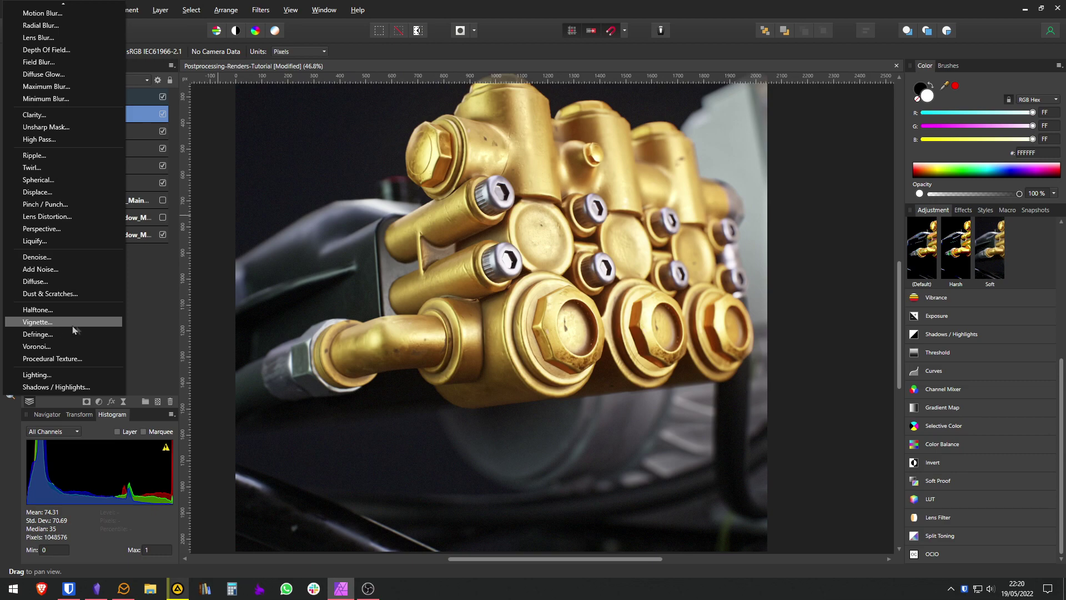
click(45, 324)
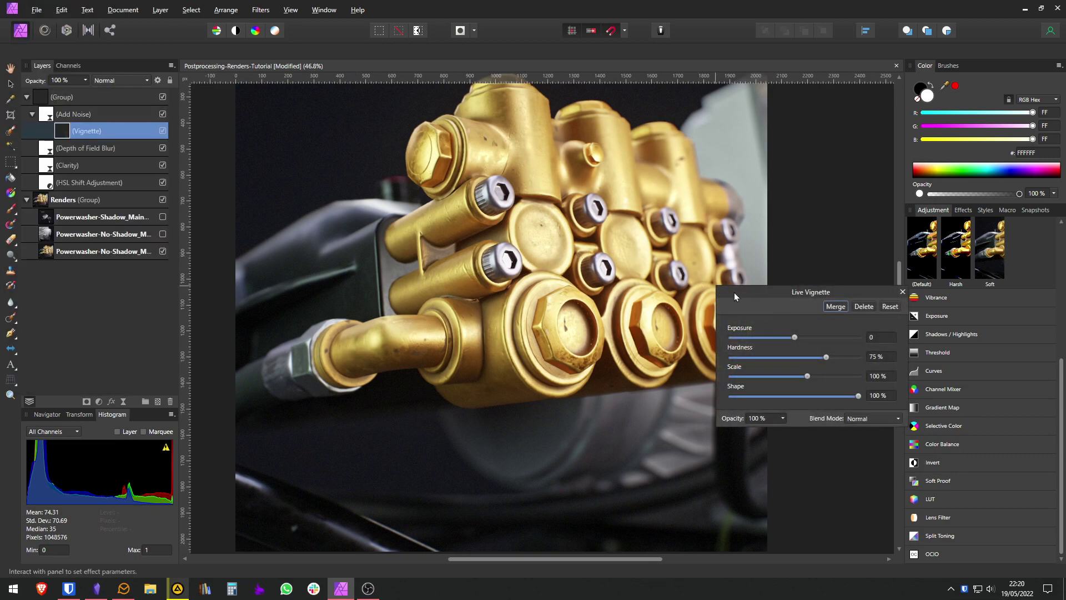
Move Vignette to the group top and set exposure -2.33, hardness 39%, scale 193%.
scroll(623, 282, down, 3)
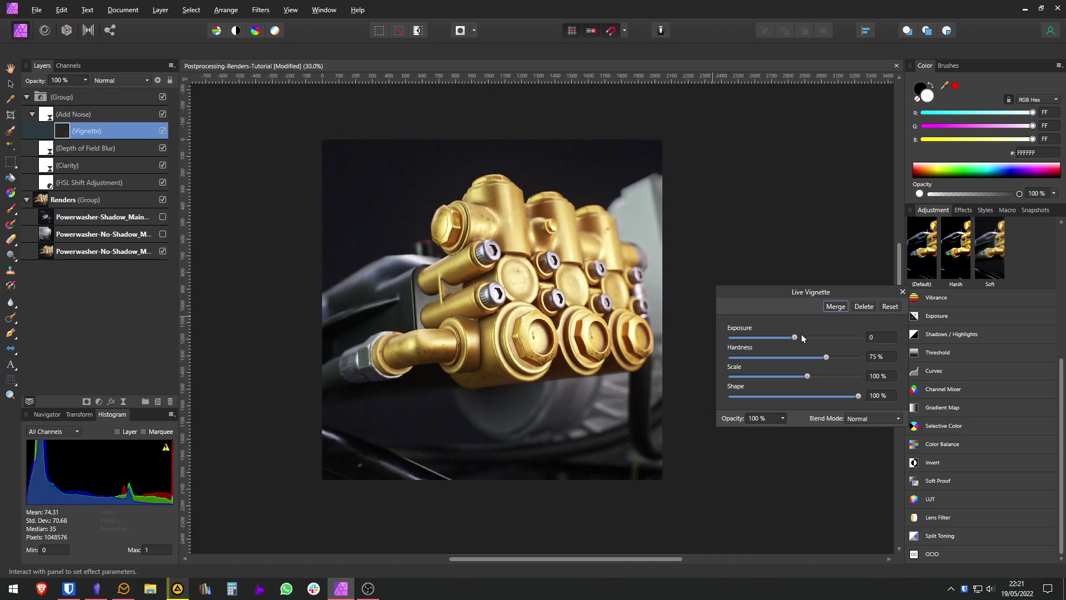
drag(794, 337, 772, 337)
drag(58, 136, 57, 109)
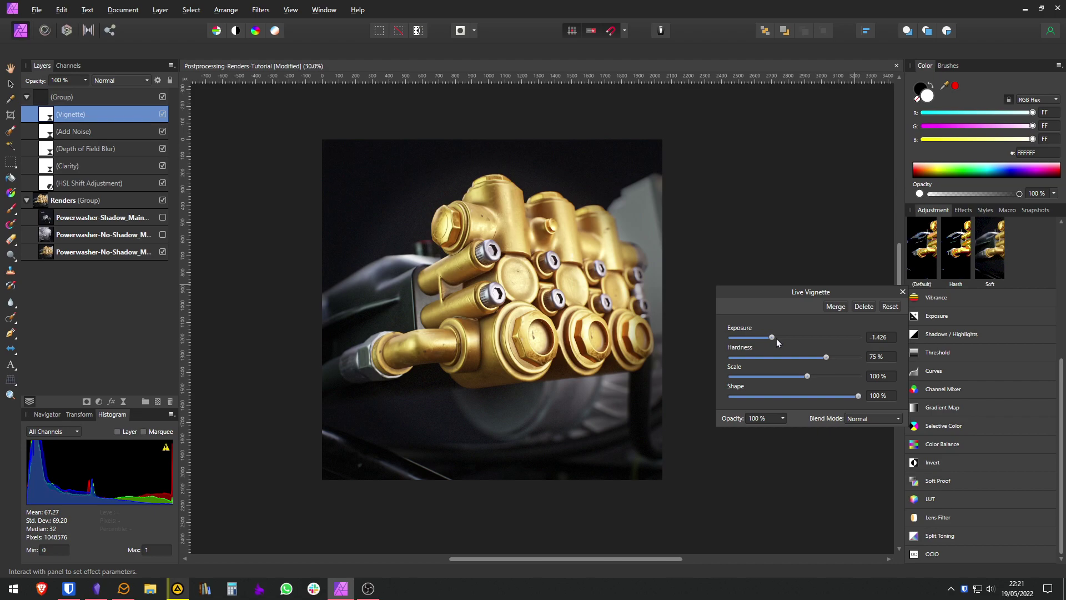
drag(772, 337, 732, 336)
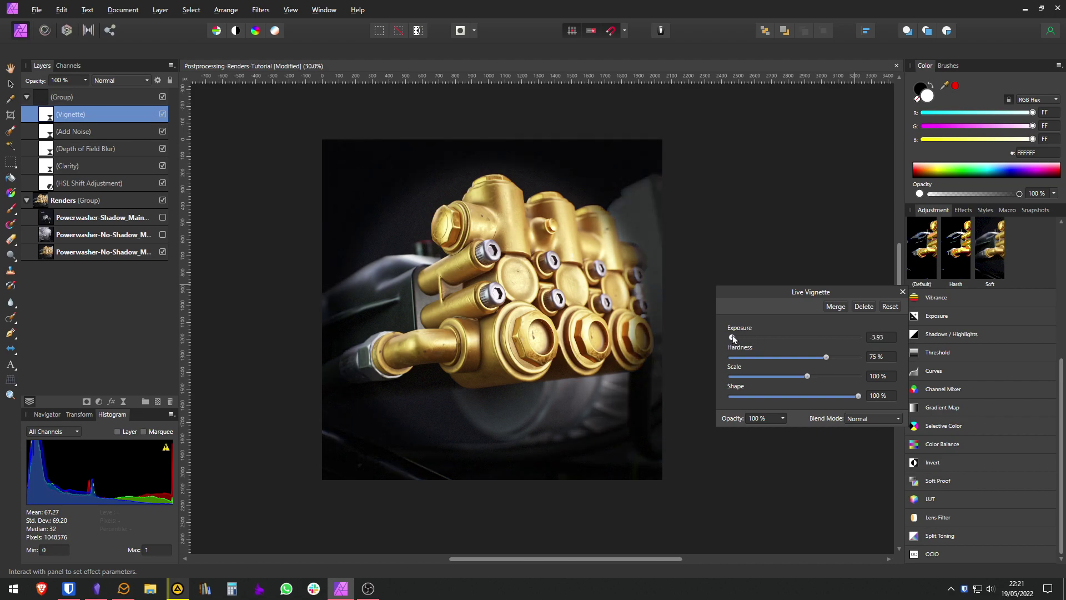
drag(824, 357, 738, 357)
drag(807, 376, 831, 376)
drag(733, 338, 781, 358)
Raise the vignette hardness to 80% and enlarge its scale to 261%.
scroll(428, 209, up, 5)
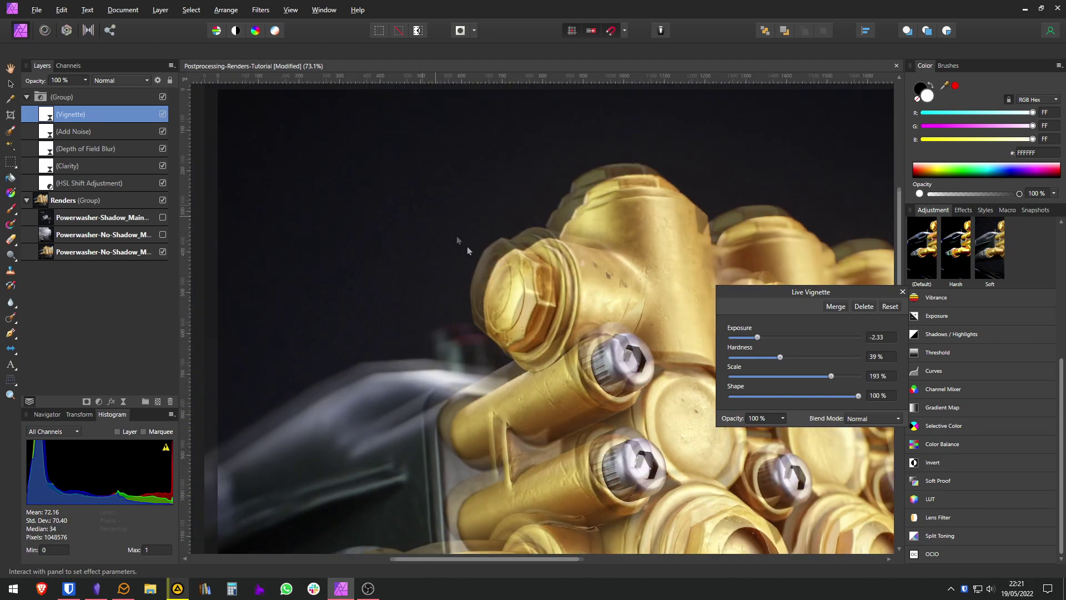
scroll(444, 272, up, 5)
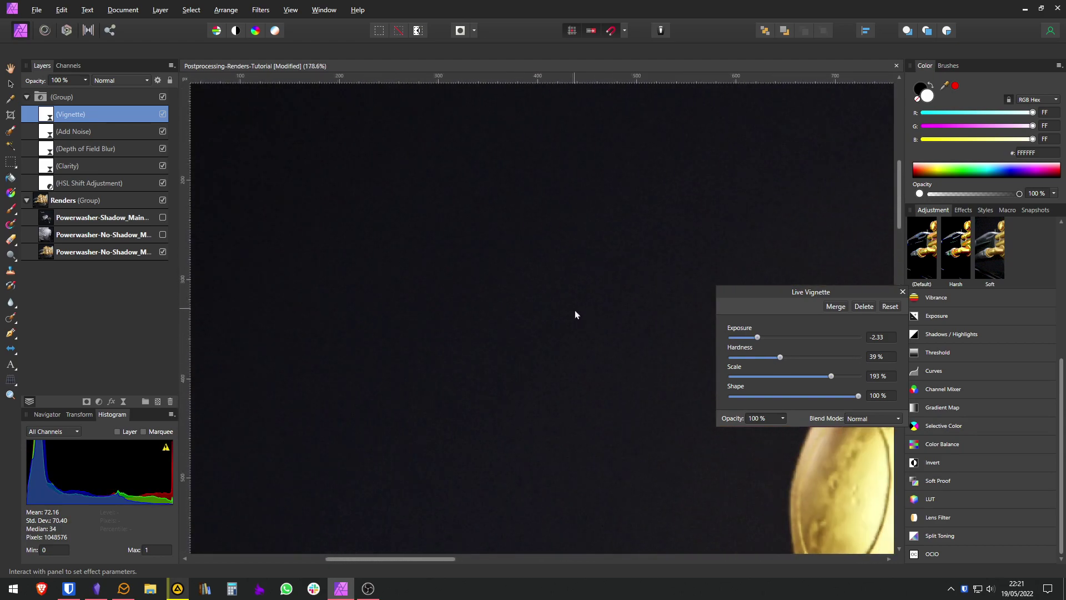
drag(781, 359, 753, 340)
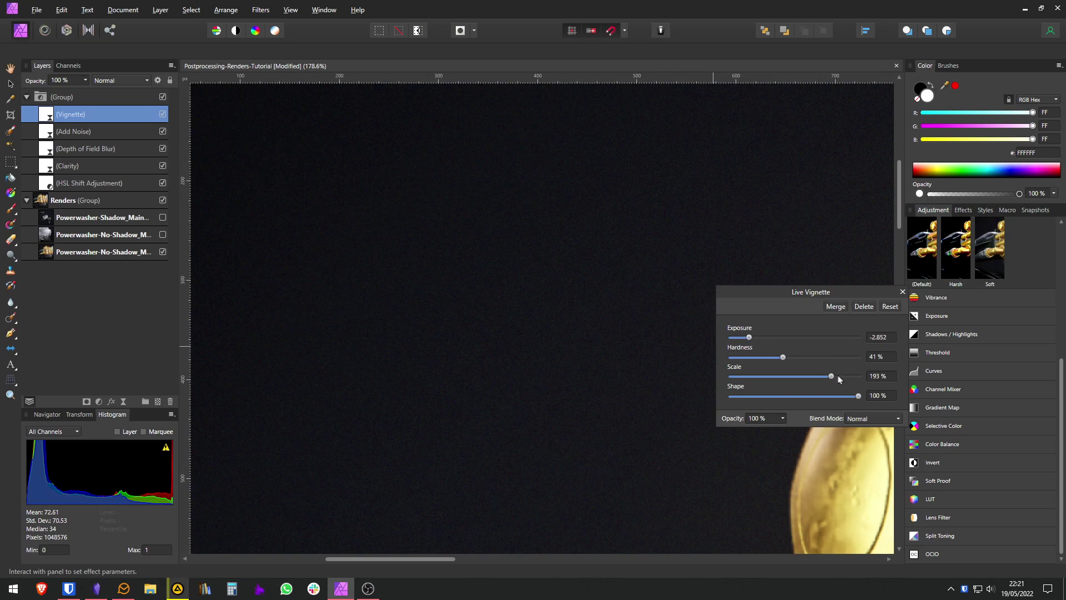
mouse_move(838, 376)
mouse_down()
mouse_move(792, 376)
mouse_move(841, 376)
mouse_move(831, 375)
mouse_up()
Check the pump's upper left, then delete the Vignette live filter from the group.
scroll(619, 326, down, 3)
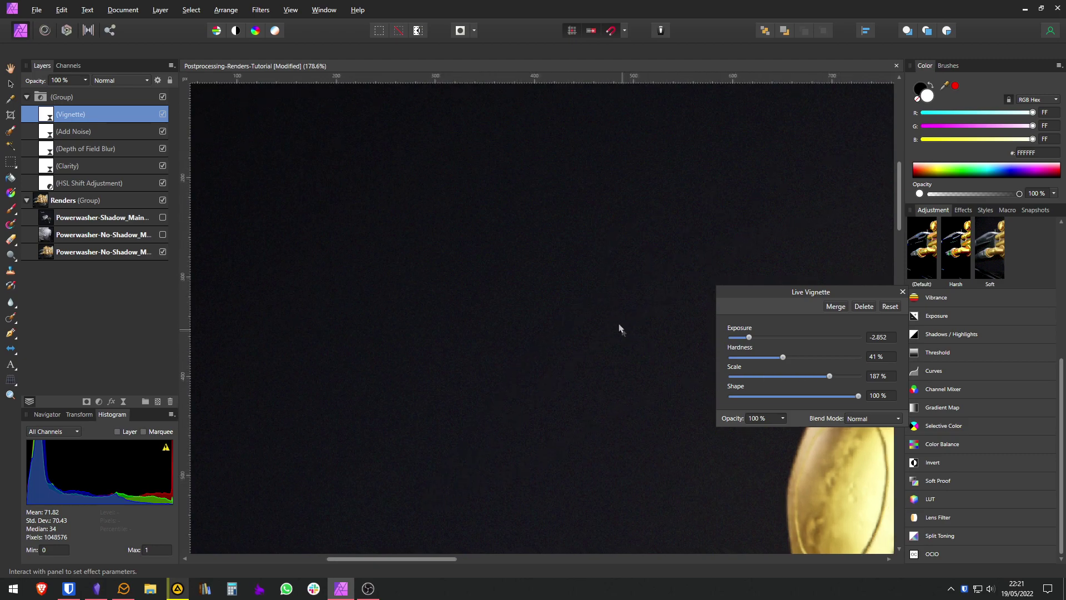
scroll(572, 273, down, 2)
scroll(547, 252, up, 4)
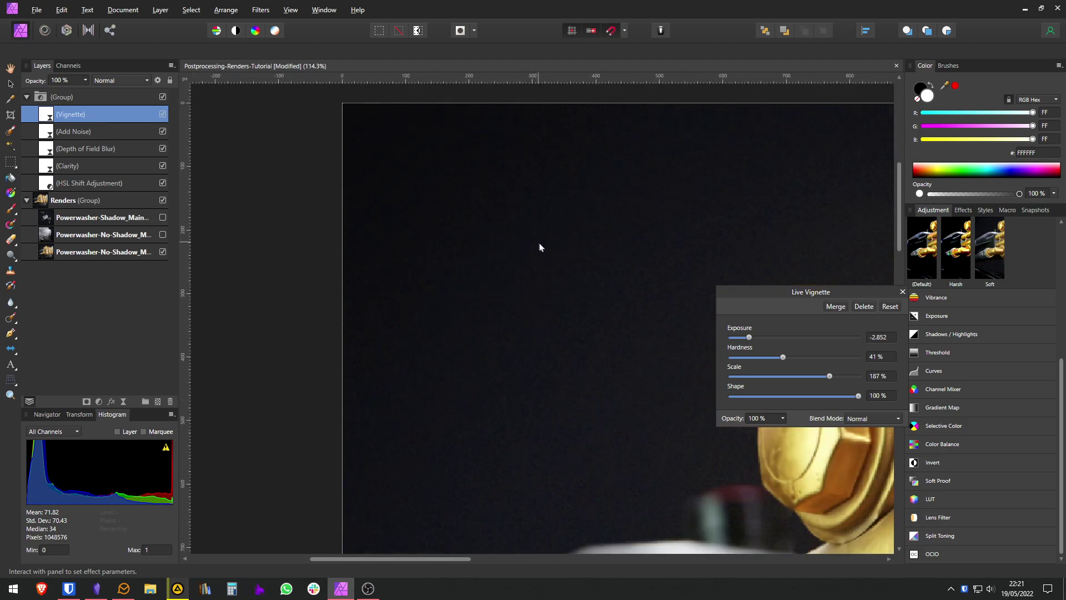
scroll(474, 176, up, 3)
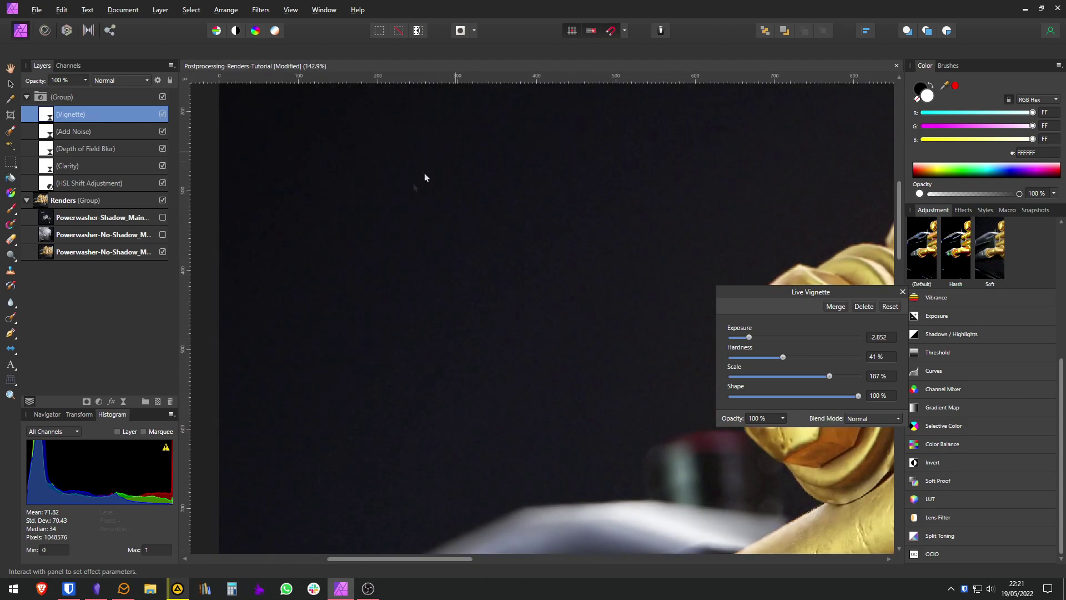
scroll(483, 186, down, 3)
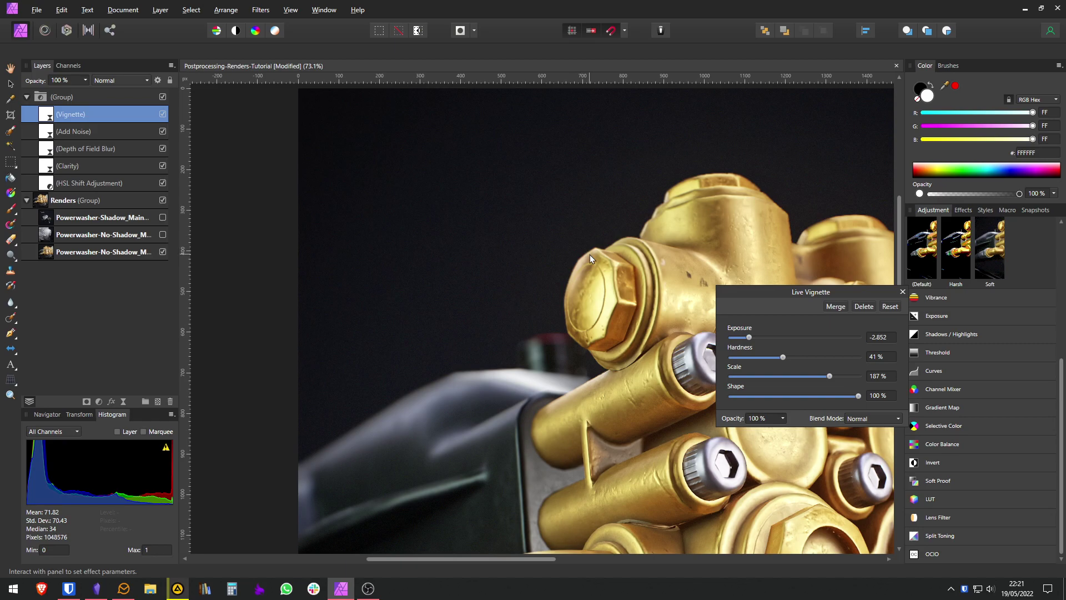
drag(590, 255, 439, 235)
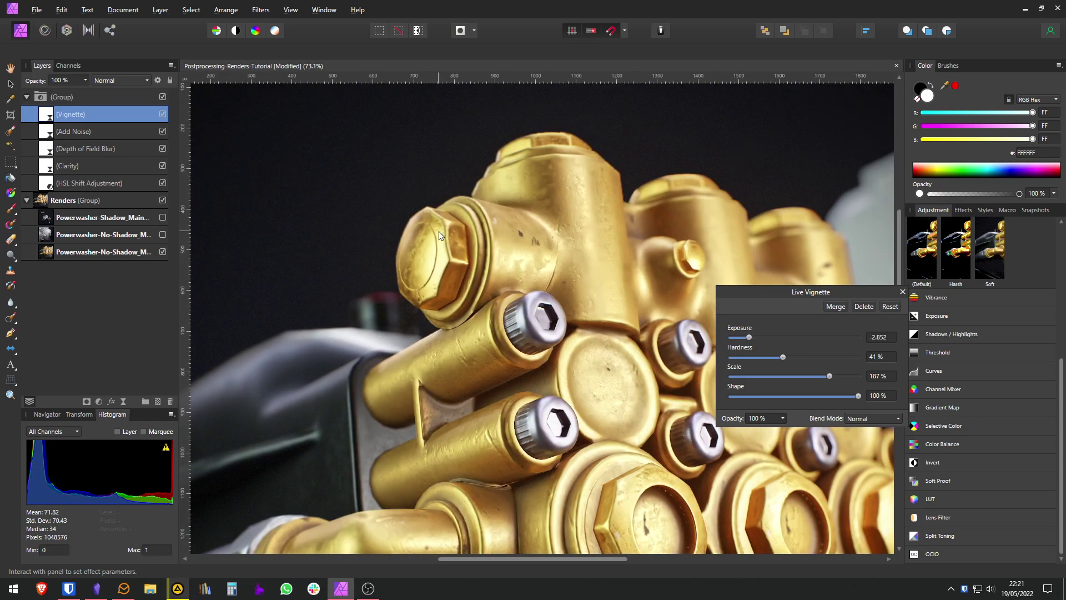
scroll(498, 171, down, 6)
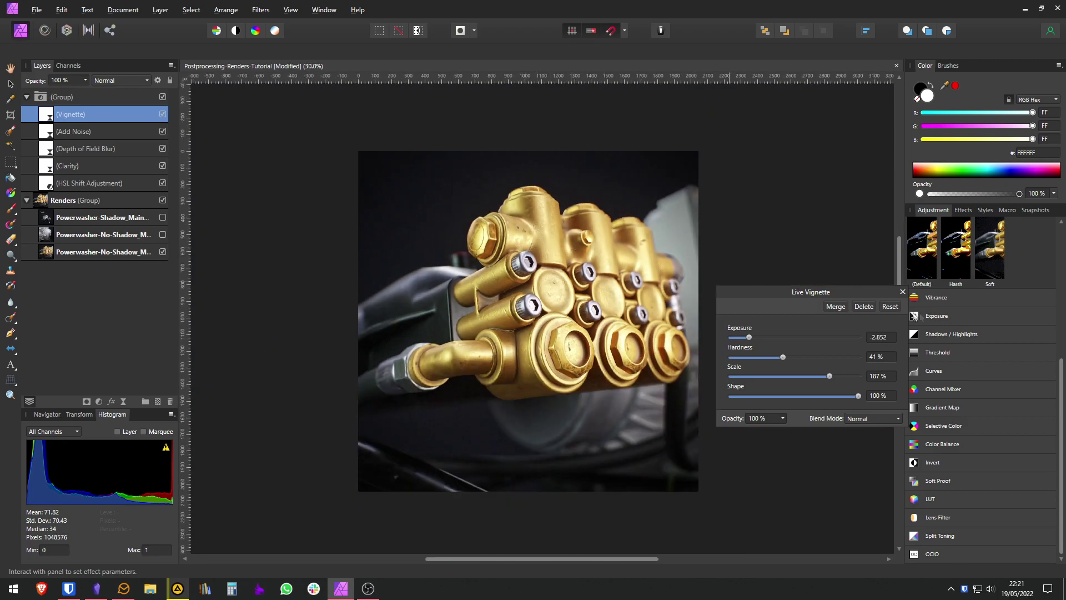
click(865, 305)
scroll(718, 221, up, 1)
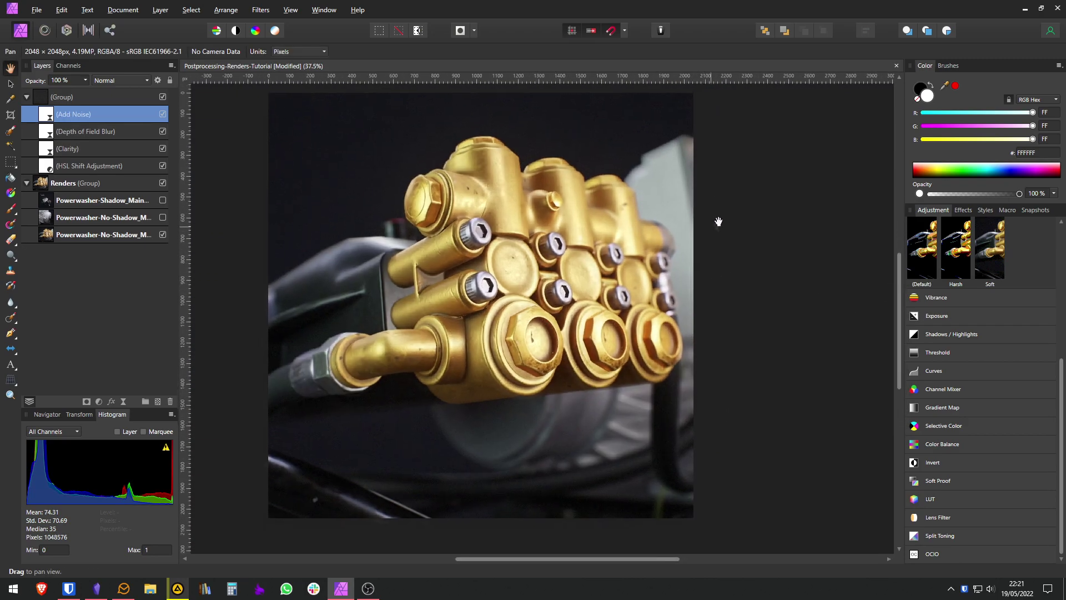
drag(383, 251, 455, 230)
scroll(454, 230, up, 1)
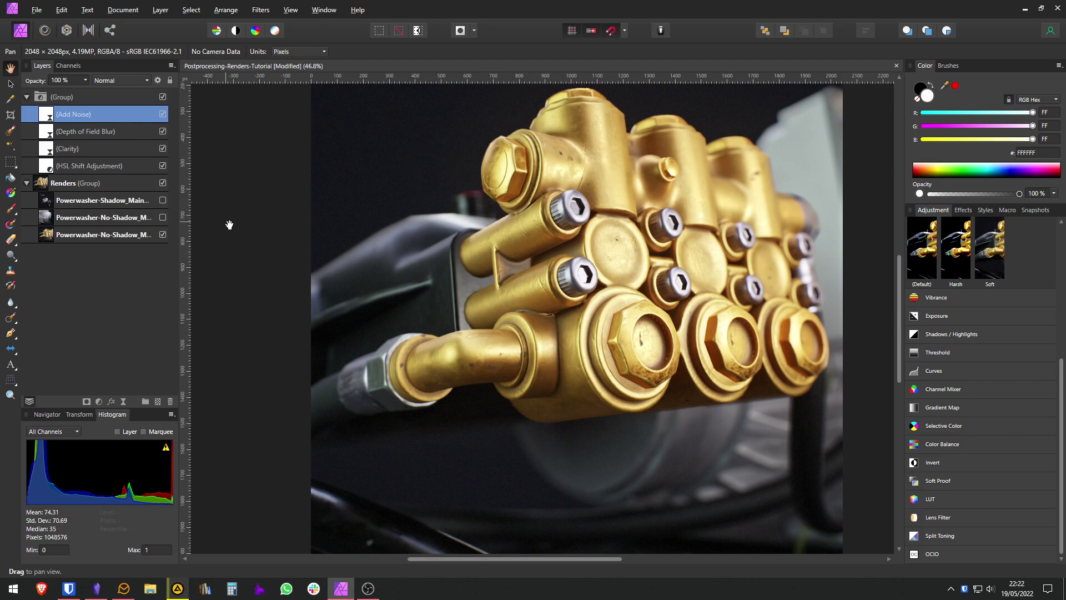
click(162, 97)
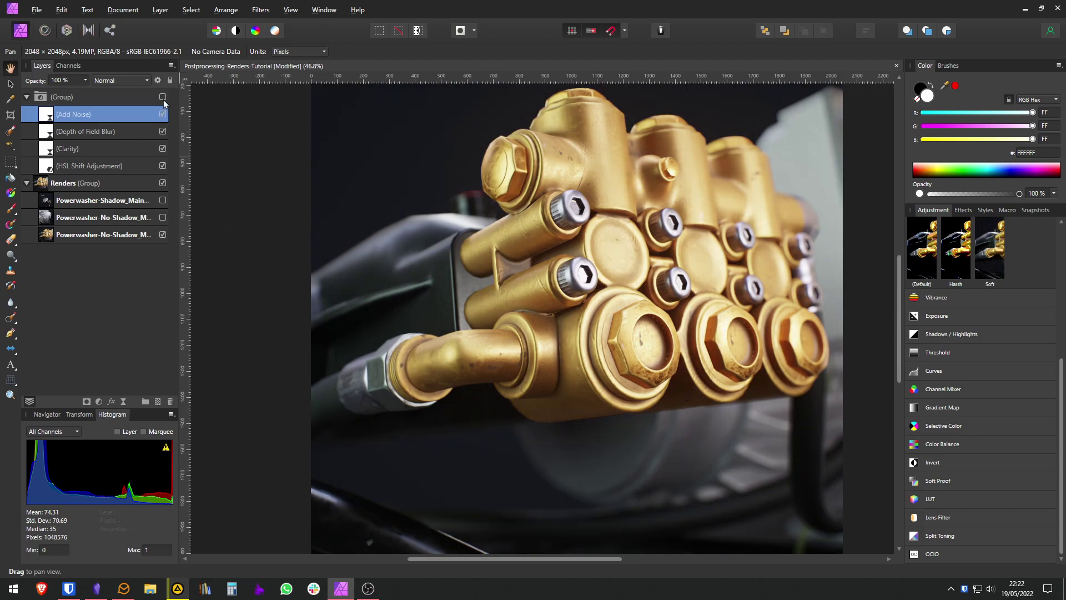
click(163, 97)
click(163, 97)
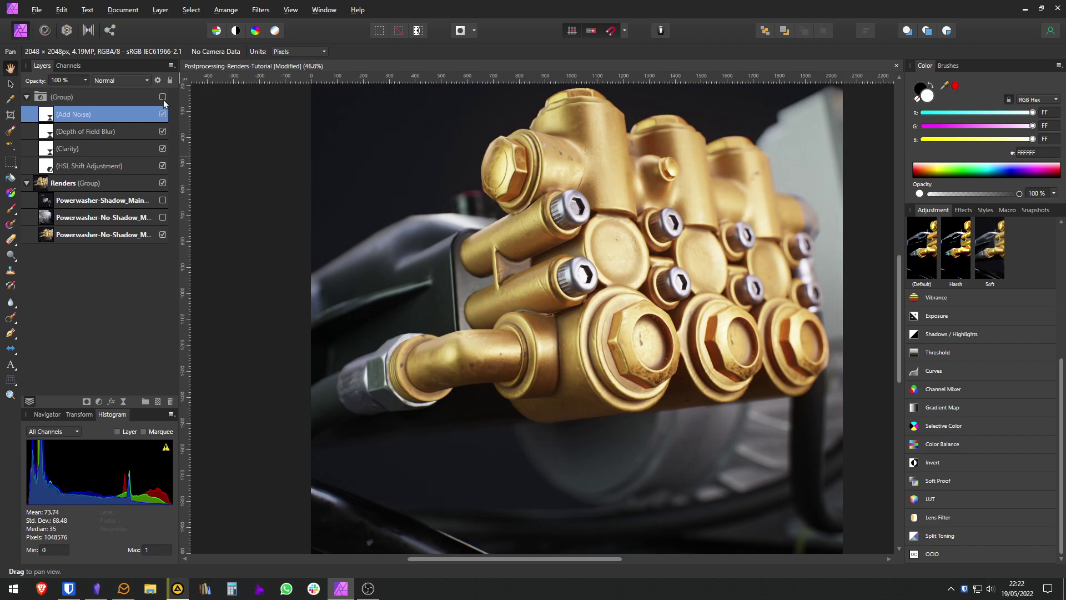
click(162, 97)
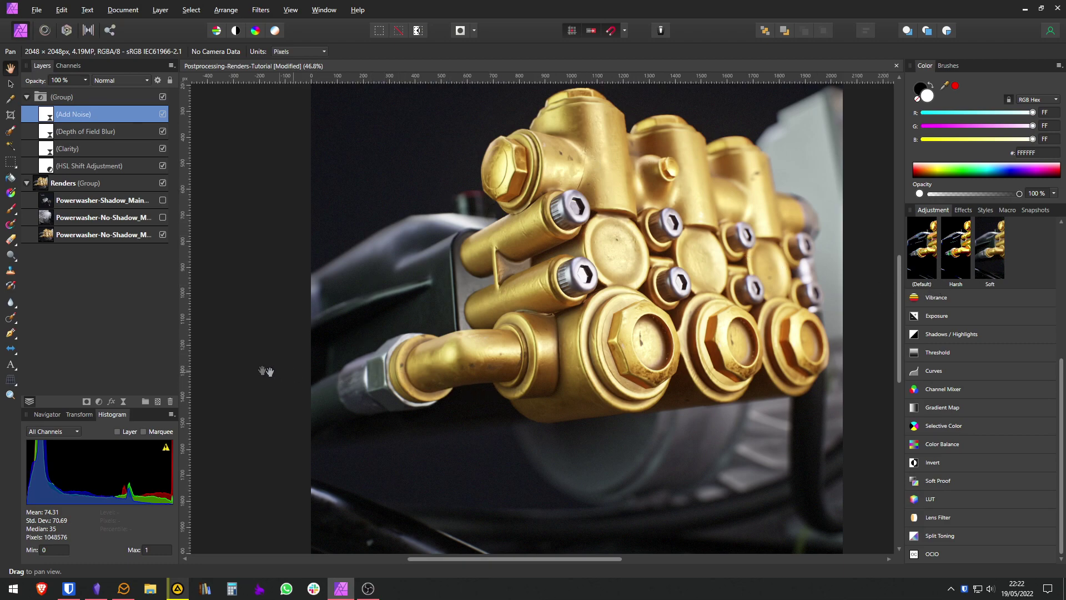
click(76, 103)
click(89, 131)
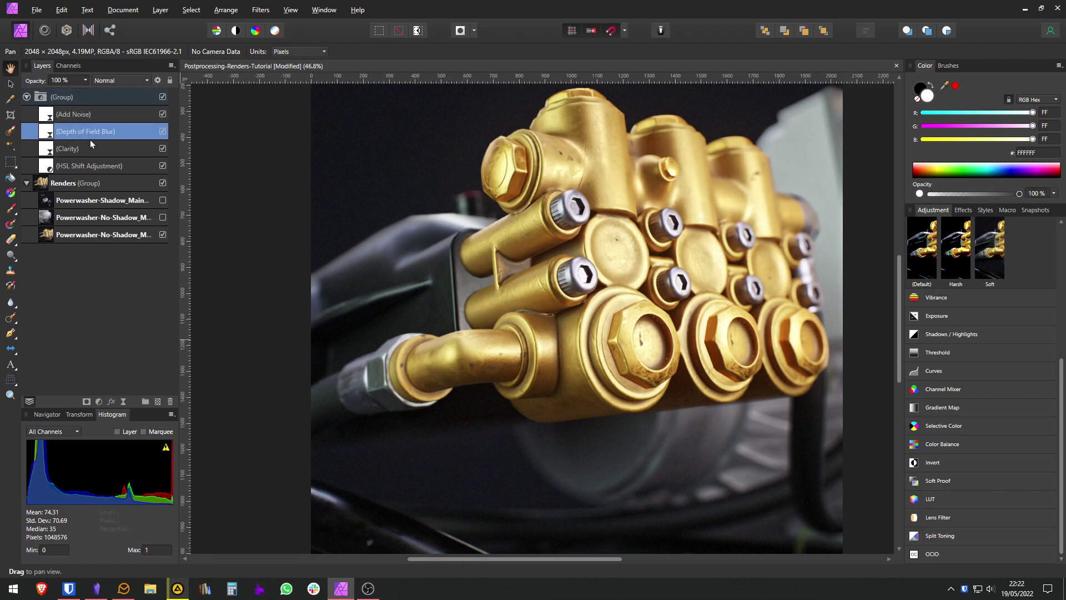
click(83, 115)
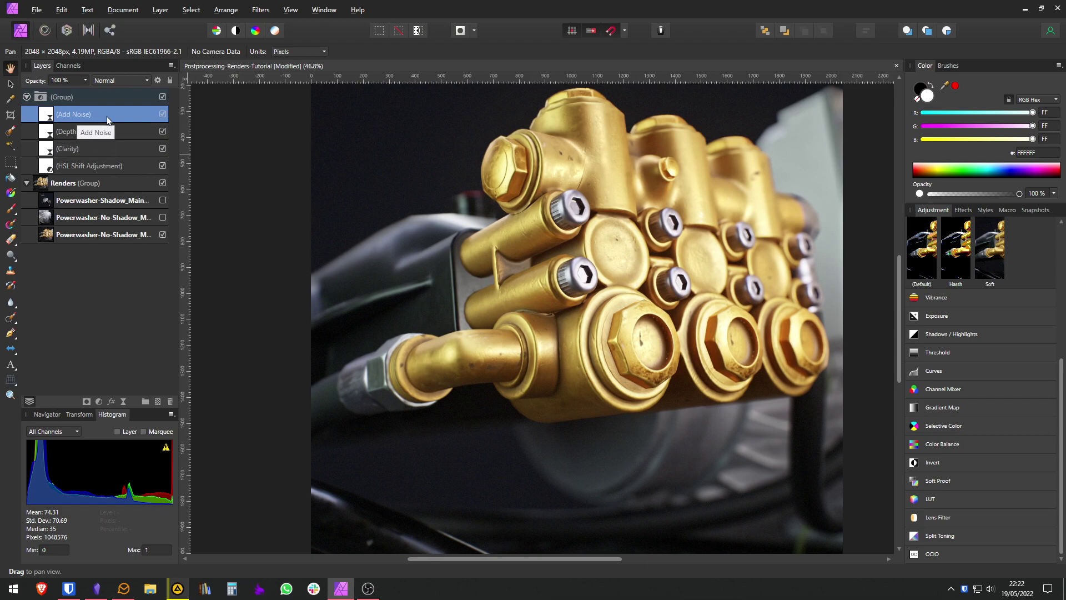
scroll(481, 325, down, 2)
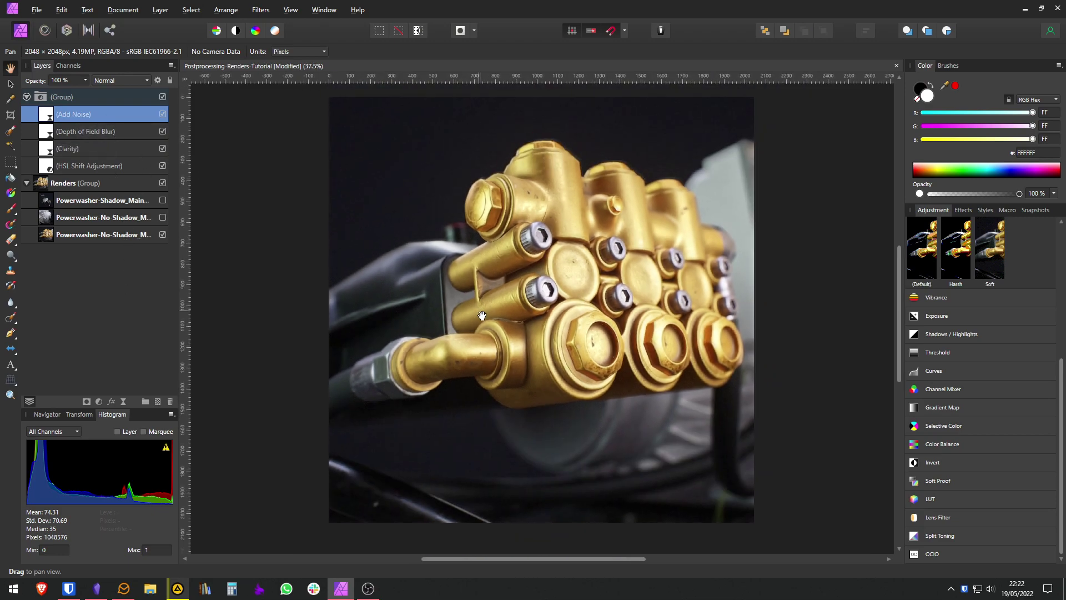
Cancel the first export attempt to inspect the image before exporting.
key(ctrl+alt+shift+w)
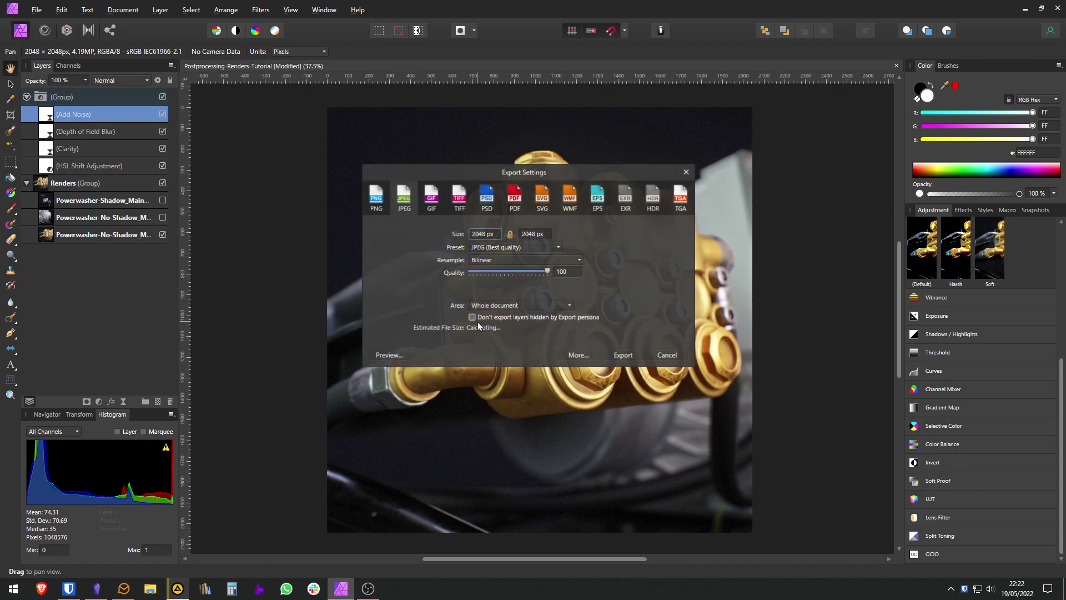
drag(465, 182, 671, 155)
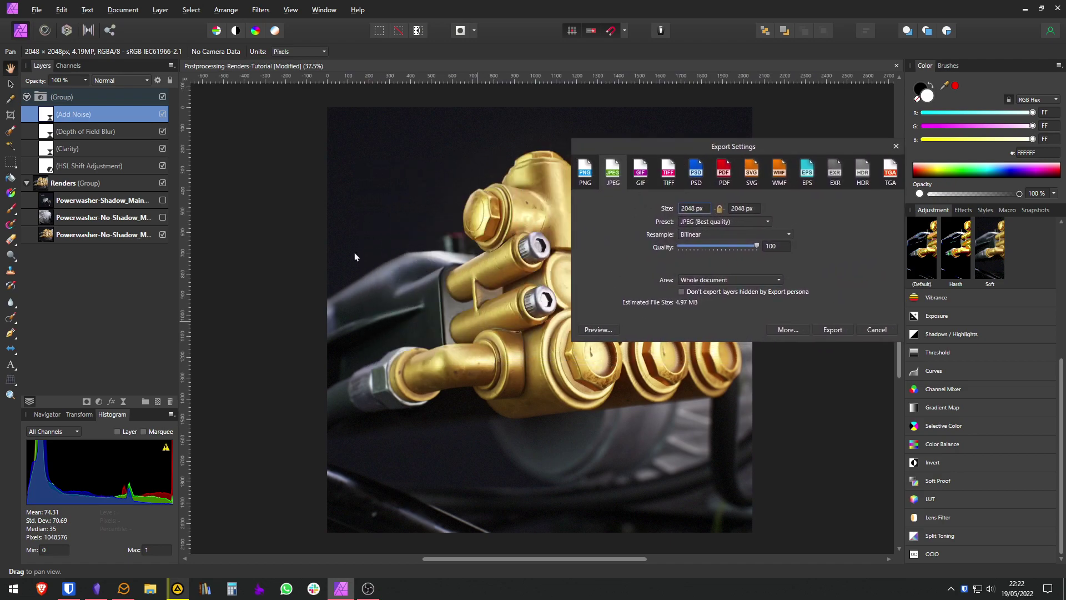
click(873, 330)
scroll(446, 238, up, 5)
scroll(447, 237, up, 5)
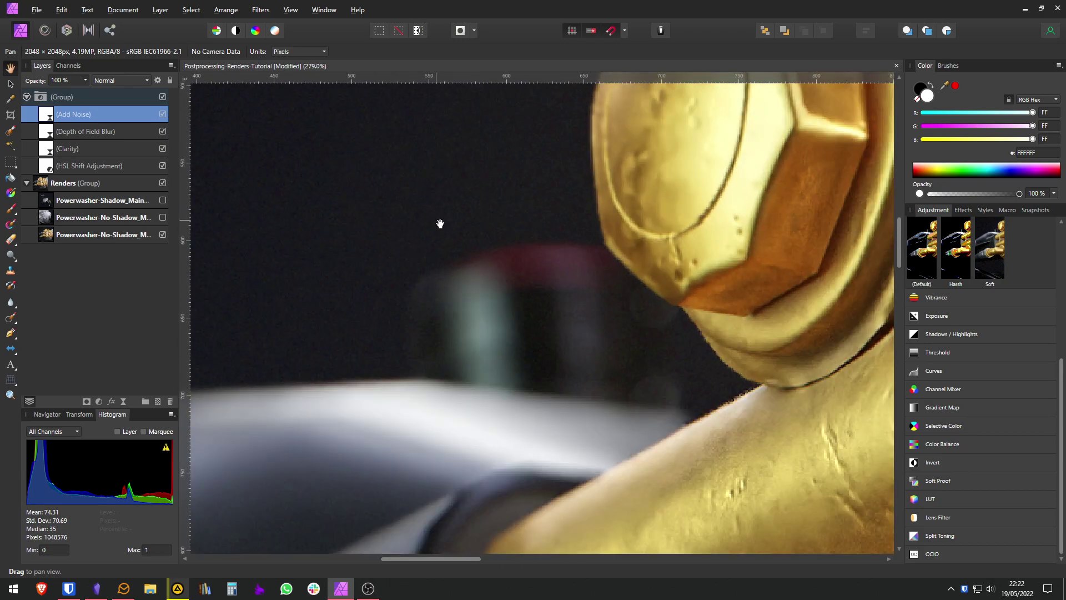
scroll(597, 218, down, 9)
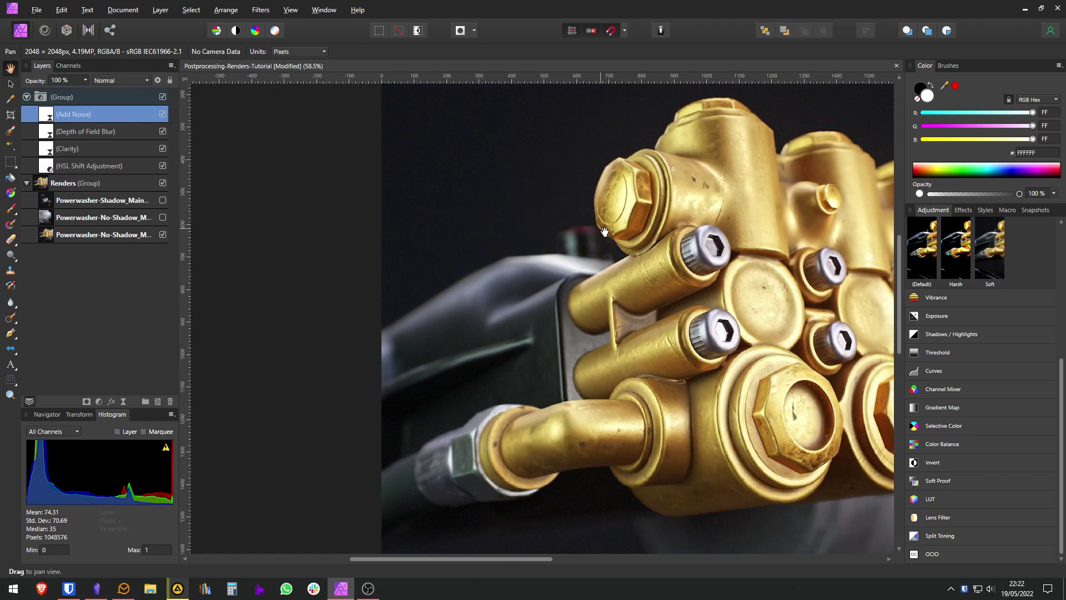
Export the render as JPEG at quality 60, saved as Postprocessing-Renders-Tutorial.jpg.
key(ctrl+shift+alt+s)
drag(488, 217, 335, 179)
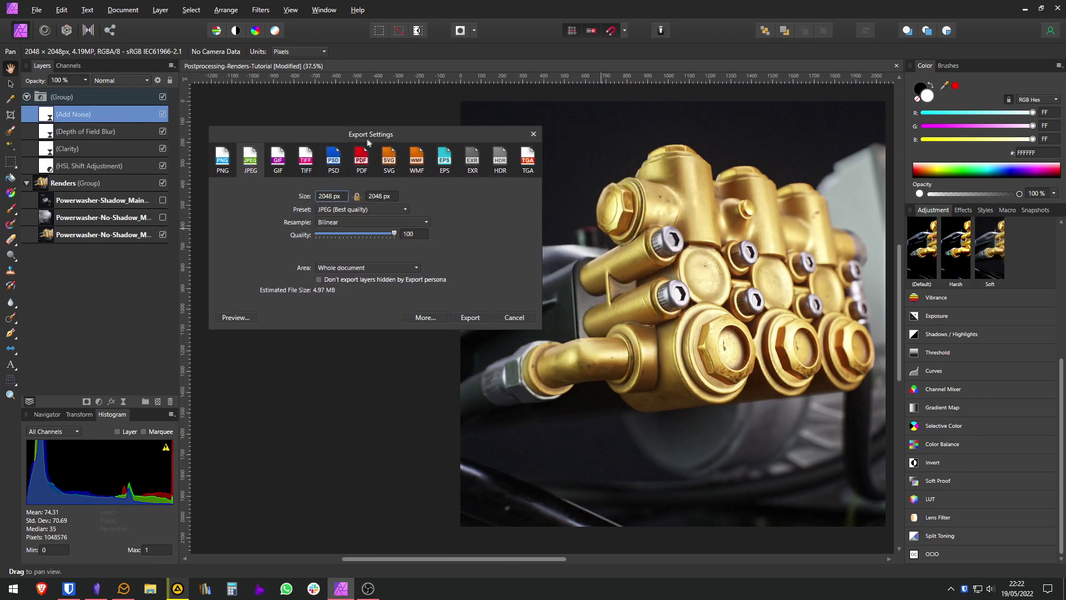
click(416, 234)
text(60)
key(Return)
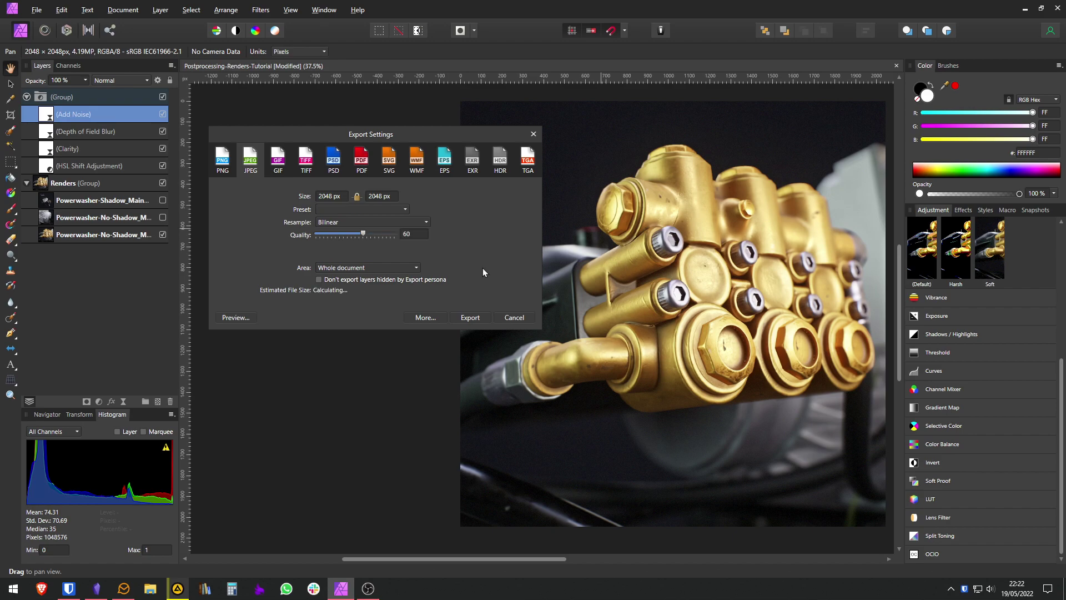
click(471, 316)
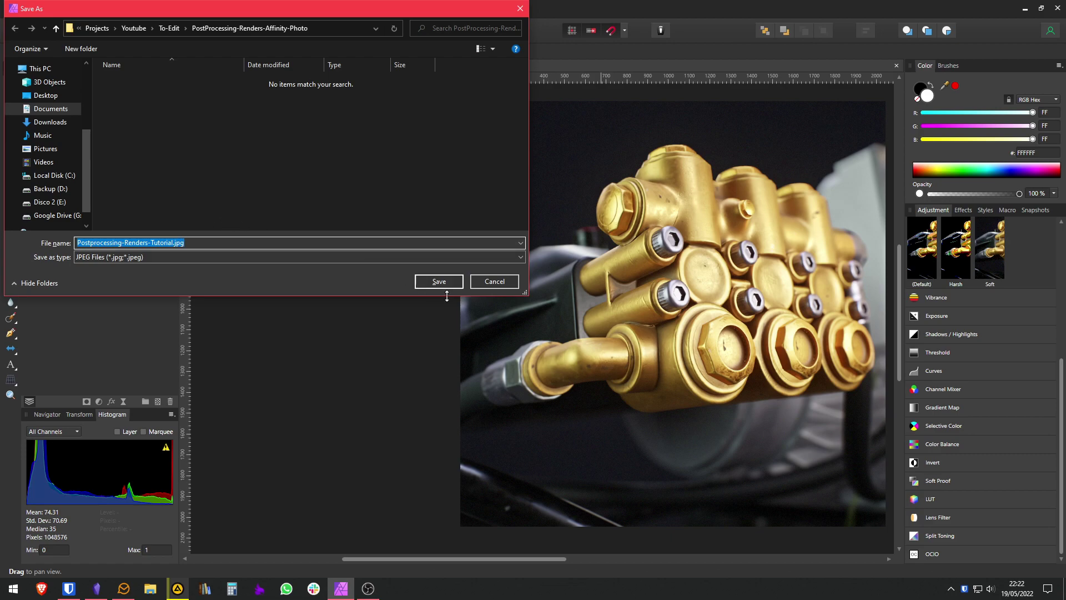
click(447, 286)
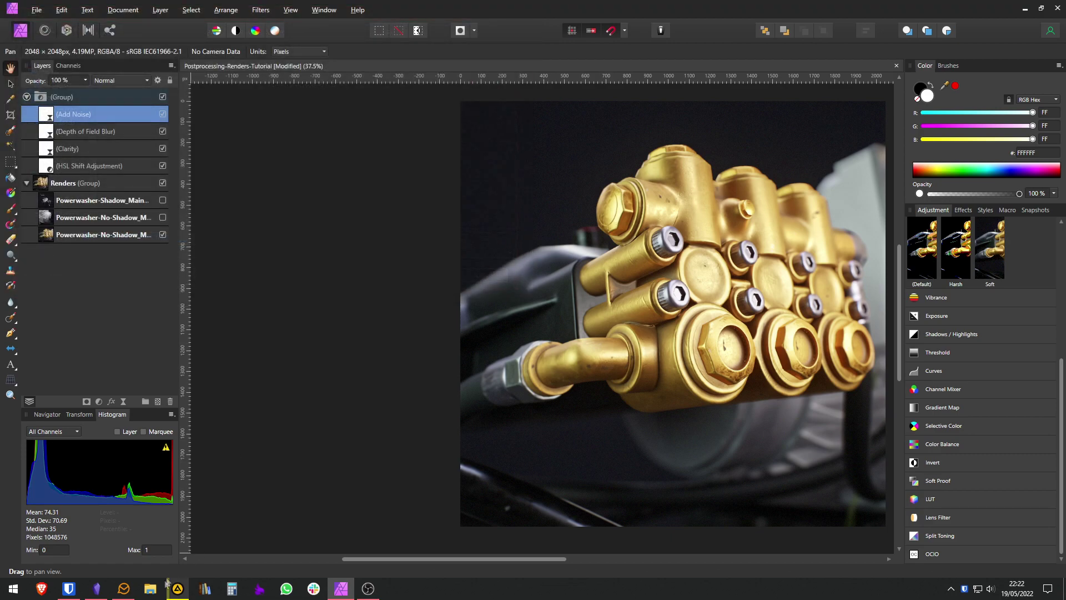
In File Explorer, go through Personal-Documents, Projects and Youtube into the To-Edit folder.
key(super+e)
click(139, 161)
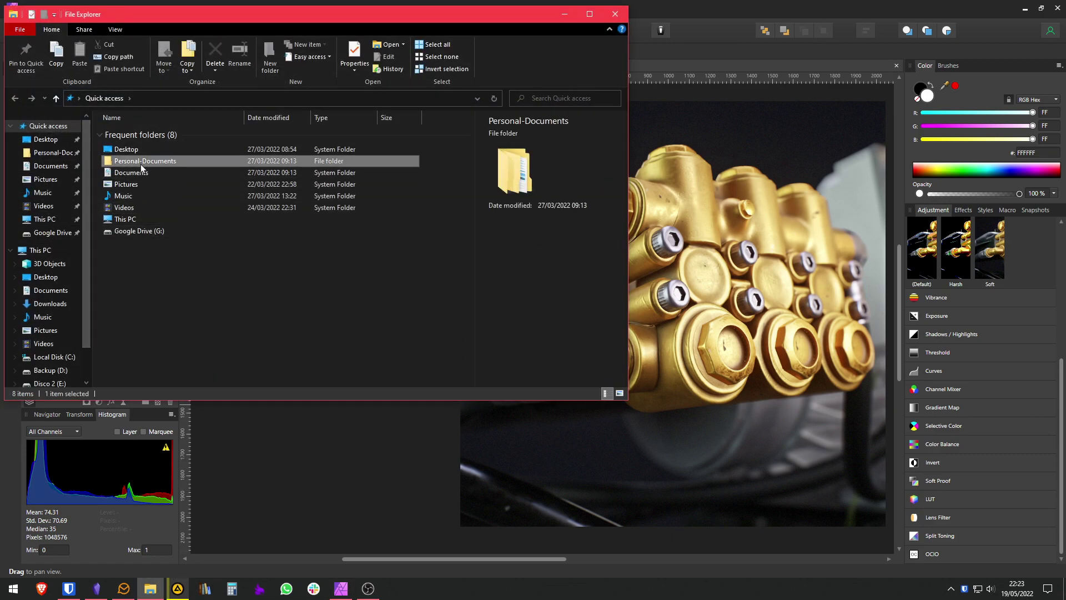
double_click(139, 161)
key(p)
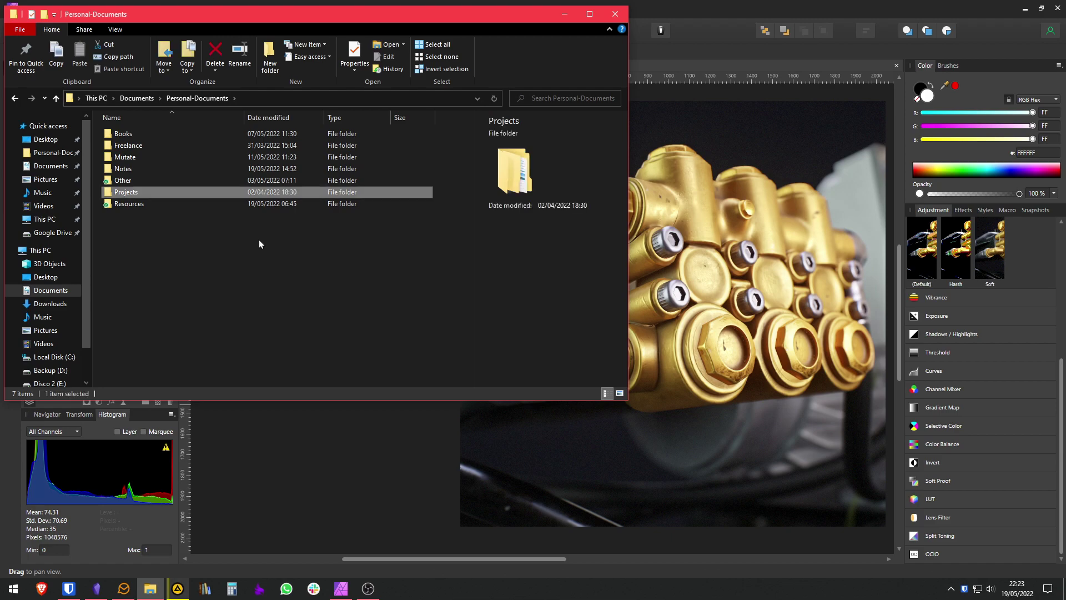
key(Return)
key(y)
key(Return)
key(t)
key(Return)
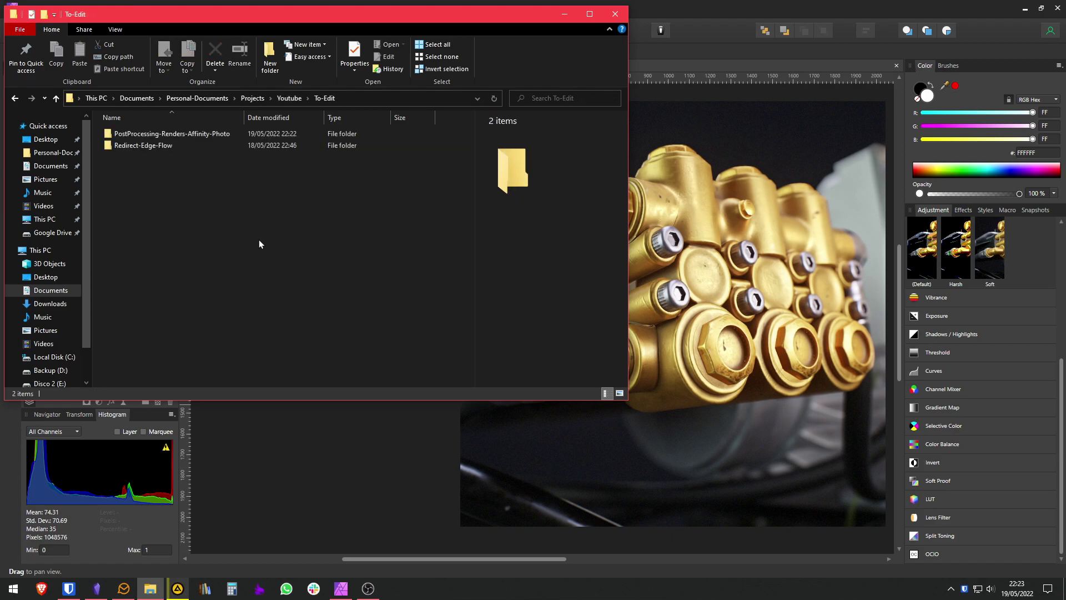
Open Postprocessing-Renders-Tutorial.jpg from PostProcessing-Renders-Affinity-Photo in Photos.
key(p)
key(Up)
key(Return)
key(Right)
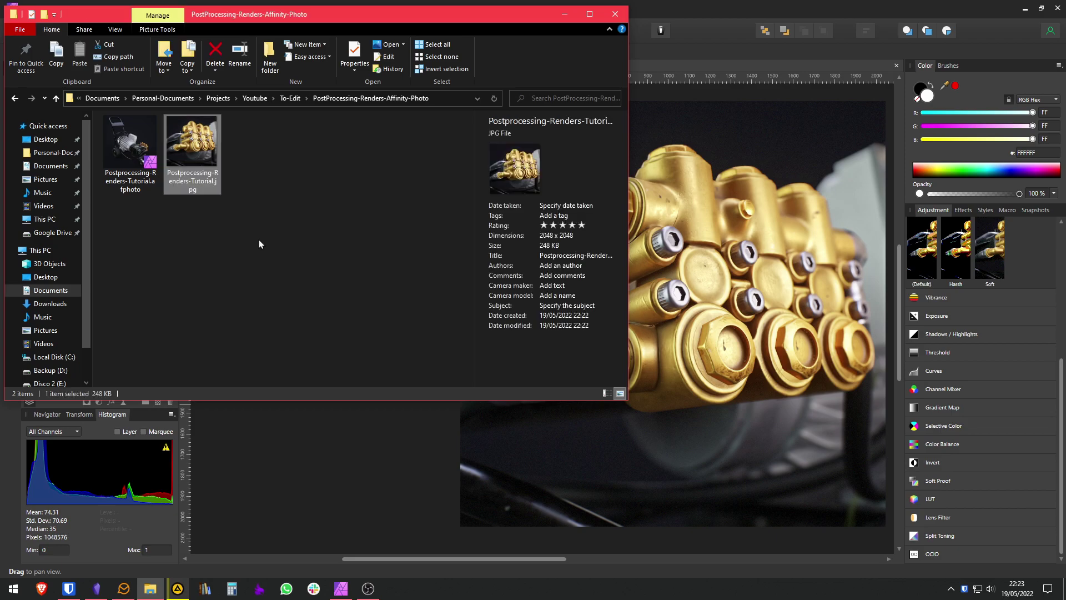
key(Return)
scroll(374, 143, up, 5)
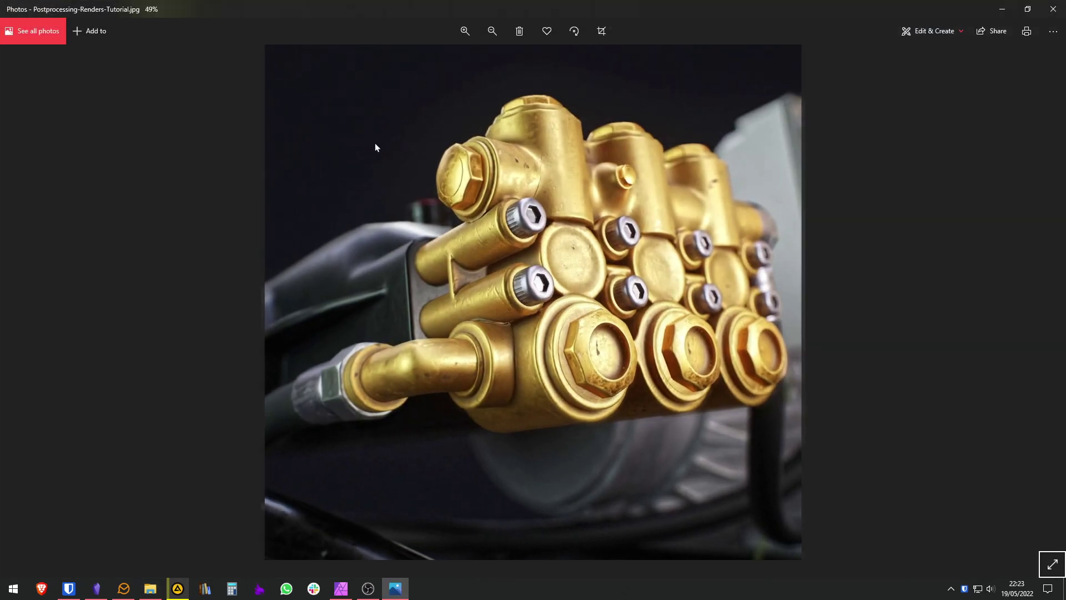
scroll(556, 257, up, 4)
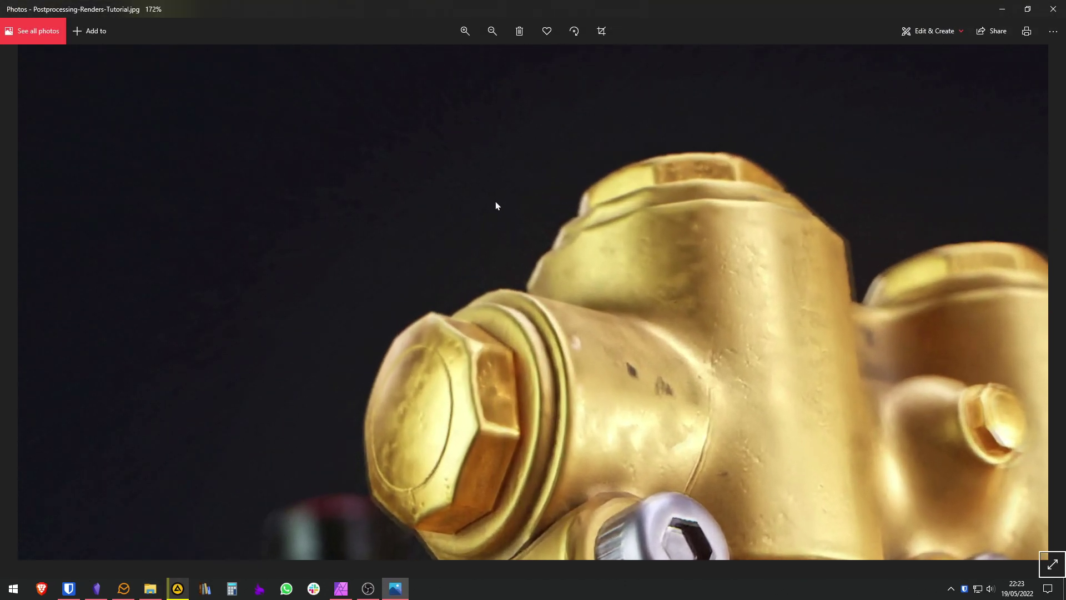
scroll(275, 262, right, 5)
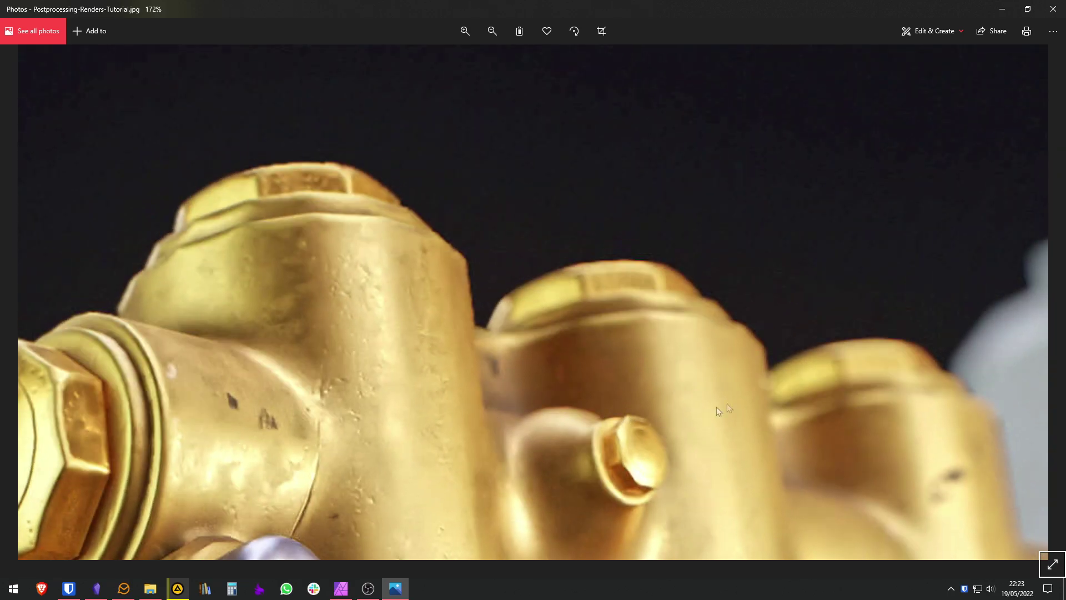
scroll(832, 98, down, 6)
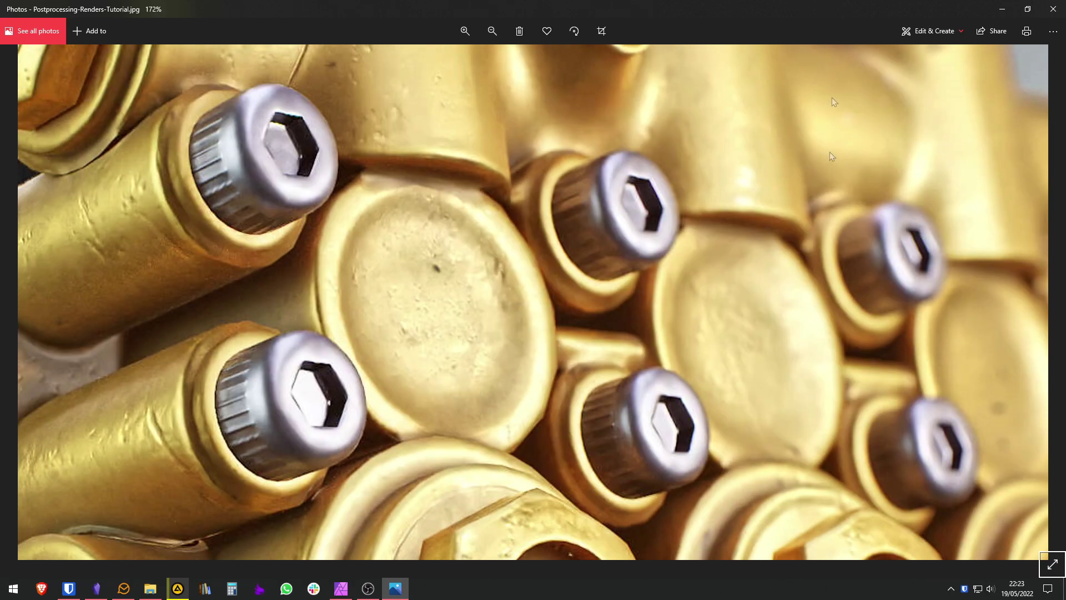
scroll(738, 211, down, 5)
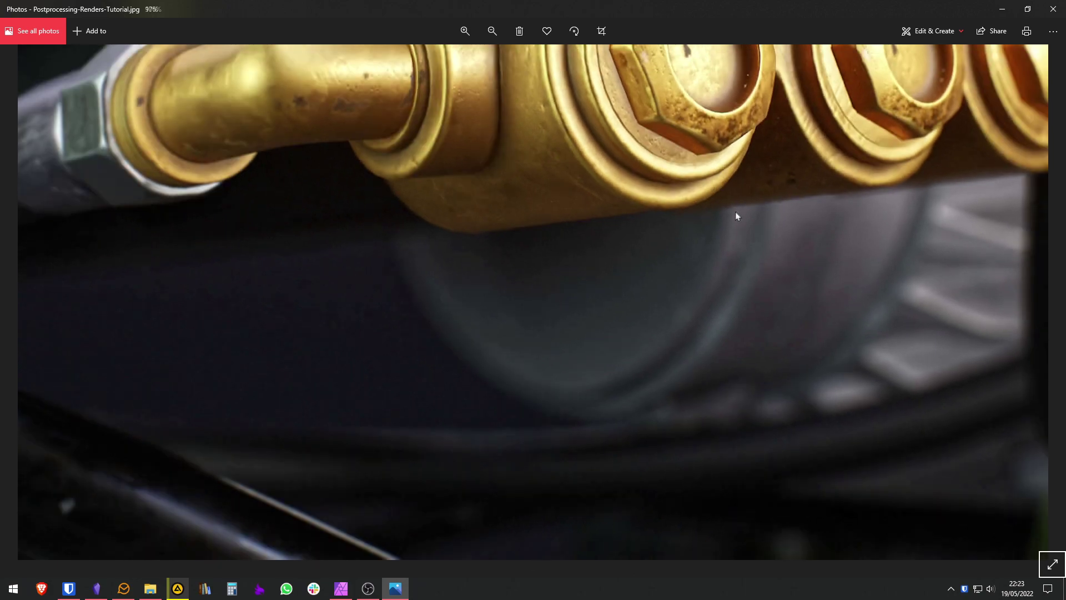